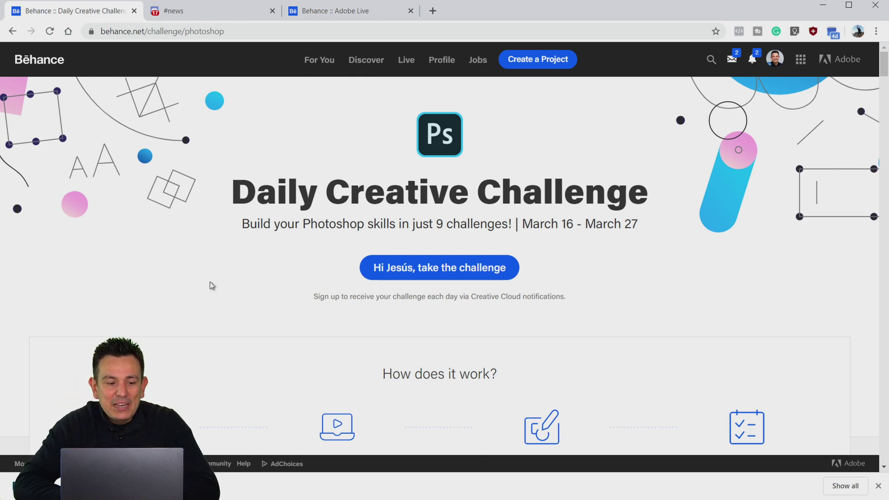
- Review how the Daily Creative Challenge works and its locked challenge cards, and reload the page to refresh them
{"action": "scroll", "coordinate": [269, 241], "scroll_direction": "down", "scroll_amount": 2}
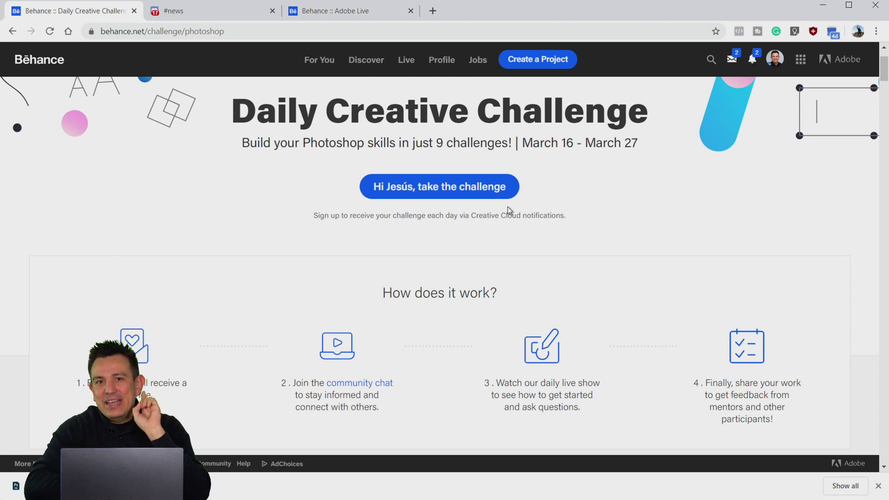
{"action": "scroll", "coordinate": [508, 206], "scroll_direction": "down", "scroll_amount": 7}
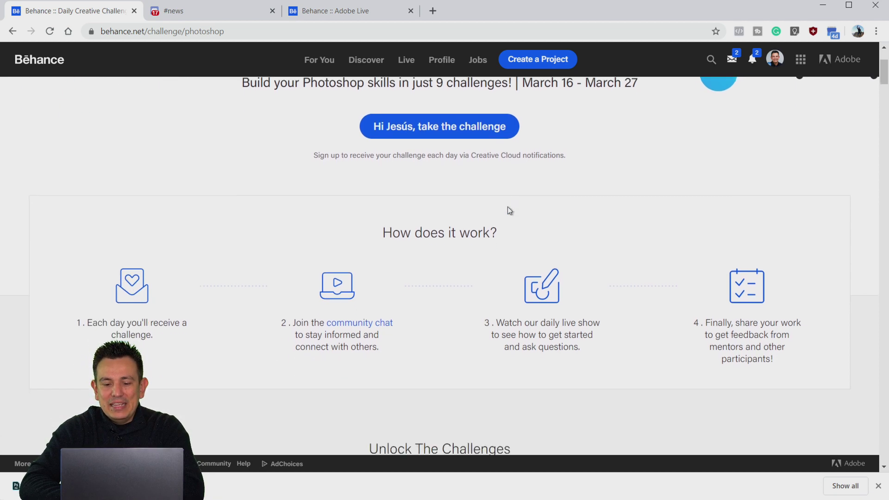
{"action": "scroll", "coordinate": [508, 211], "scroll_direction": "down", "scroll_amount": 3}
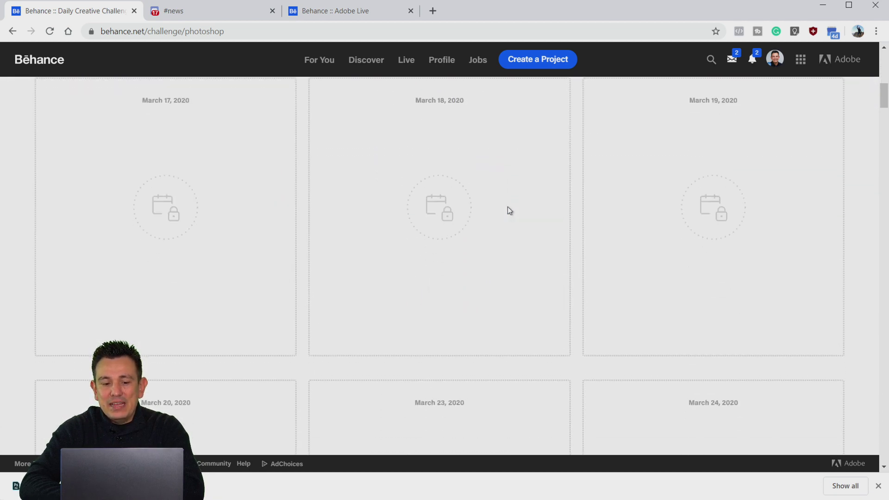
{"action": "scroll", "coordinate": [215, 190], "scroll_direction": "up", "scroll_amount": 3}
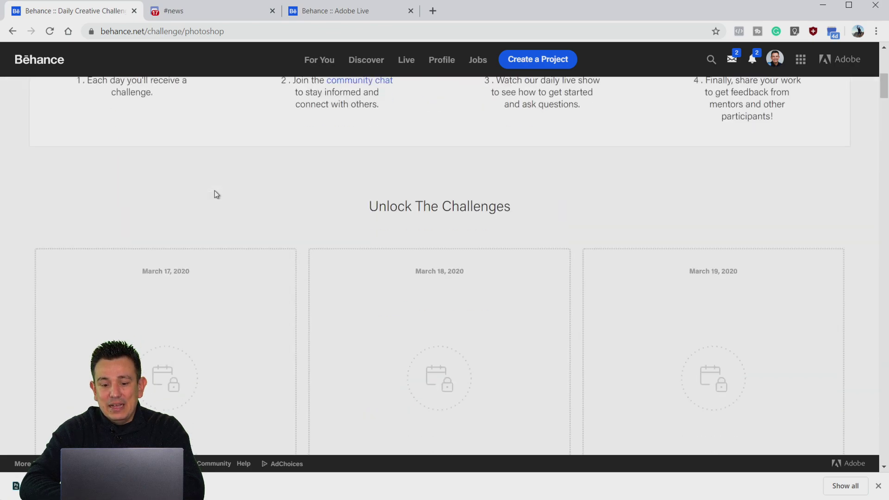
{"action": "left_click", "coordinate": [51, 31]}
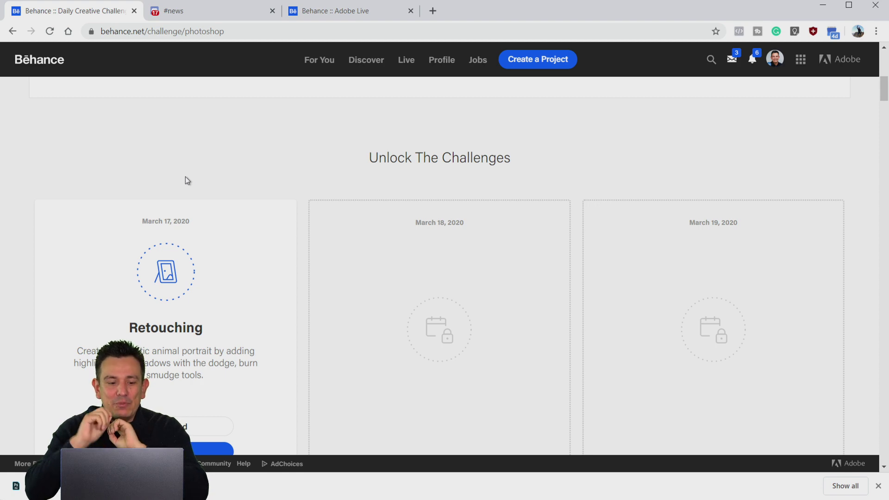
- Read the March 17 Retouching challenge card and the challenge's community chat instructions
{"action": "scroll", "coordinate": [186, 180], "scroll_direction": "down", "scroll_amount": 1}
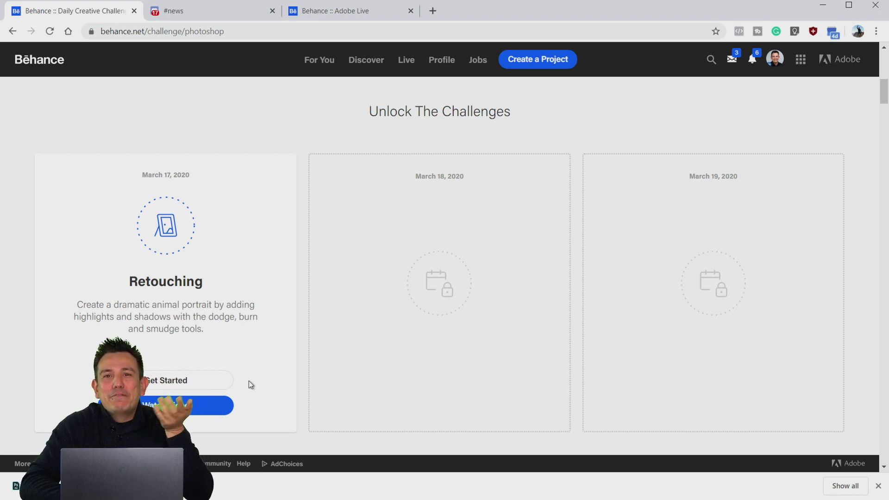
{"action": "scroll", "coordinate": [249, 381], "scroll_direction": "down", "scroll_amount": 1}
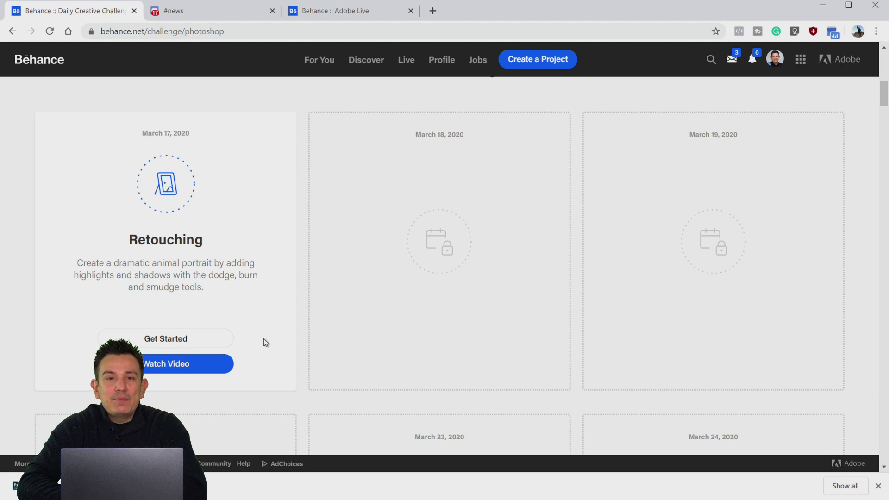
{"action": "scroll", "coordinate": [263, 338], "scroll_direction": "up", "scroll_amount": 2}
{"action": "scroll", "coordinate": [263, 341], "scroll_direction": "up", "scroll_amount": 5}
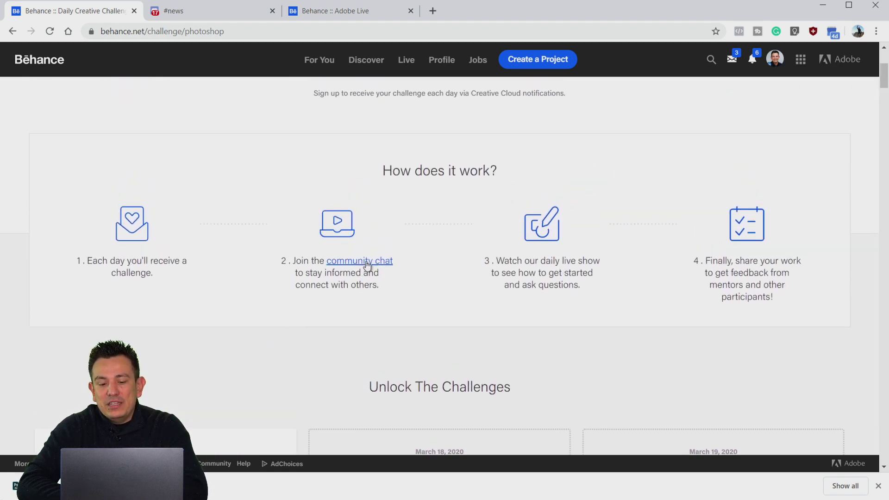
- Switch to the Adobe Photoshop Discord server, check the news announcements and open the current-challenge channel
{"action": "left_click", "coordinate": [199, 9]}
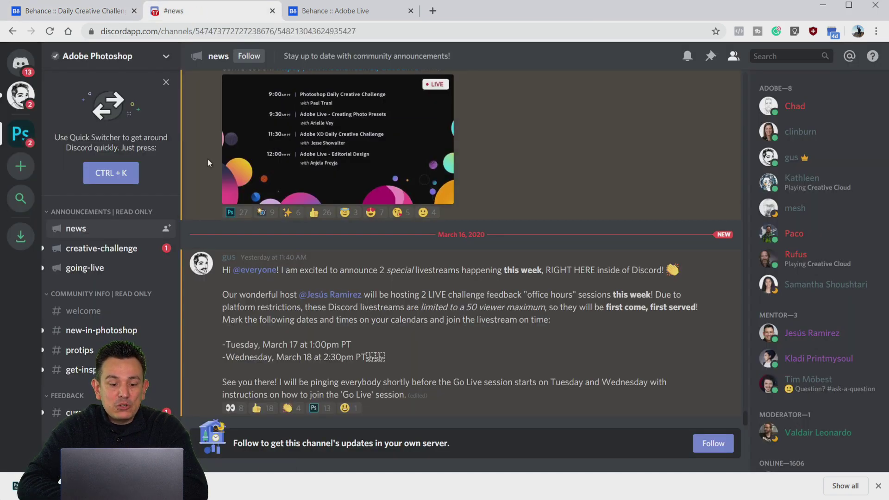
{"action": "scroll", "coordinate": [207, 162], "scroll_direction": "up", "scroll_amount": 3}
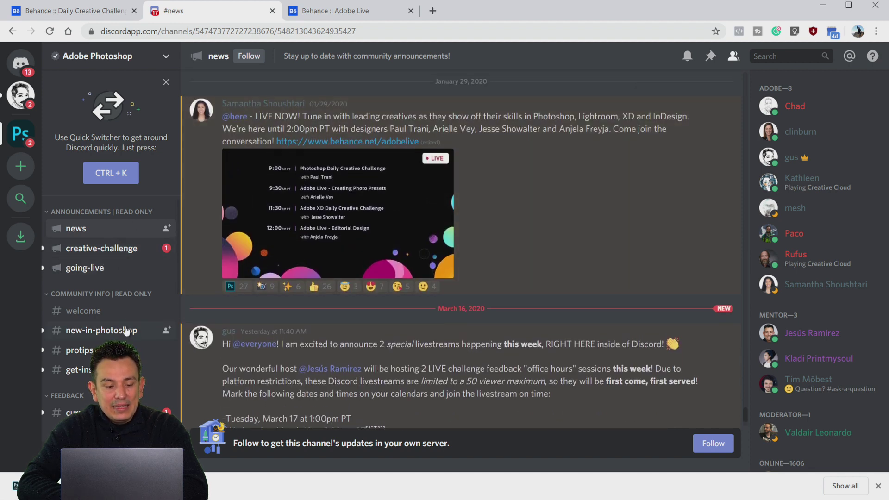
{"action": "scroll", "coordinate": [123, 329], "scroll_direction": "down", "scroll_amount": 3}
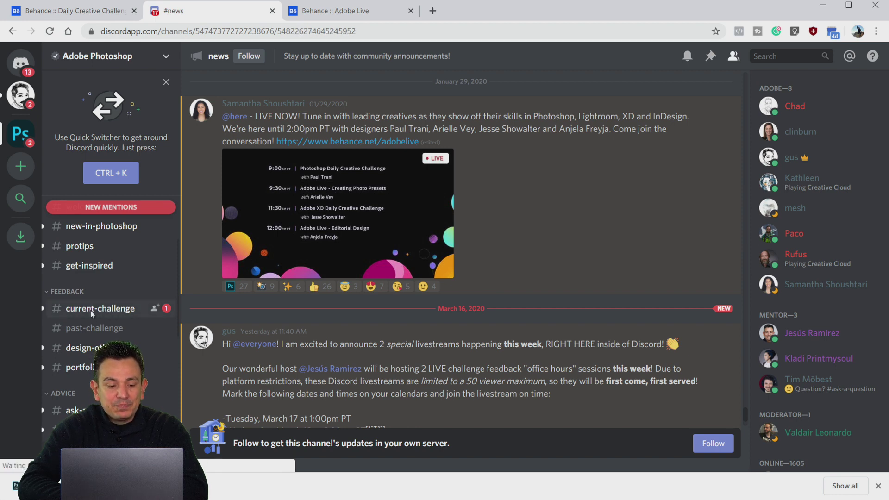
{"action": "left_click", "coordinate": [90, 309]}
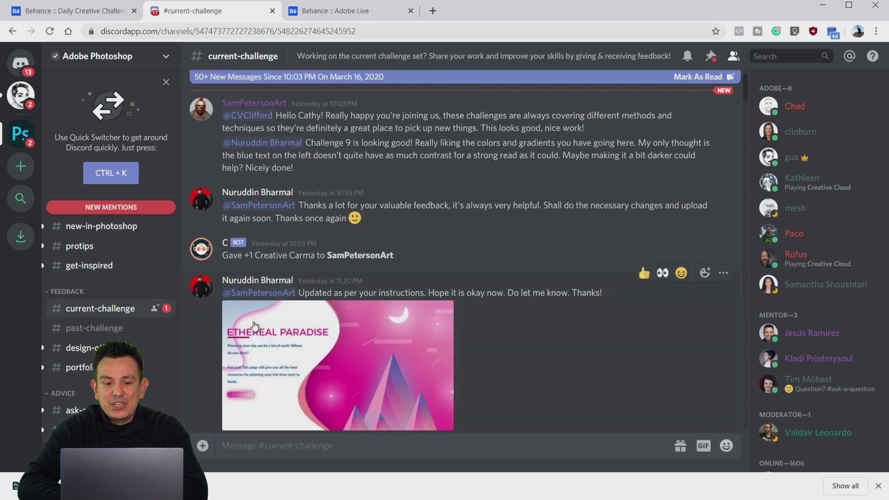
- Browse the current-challenge channel for participants' shared designs and the mentors' feedback on them
{"action": "scroll", "coordinate": [294, 256], "scroll_direction": "up", "scroll_amount": 5}
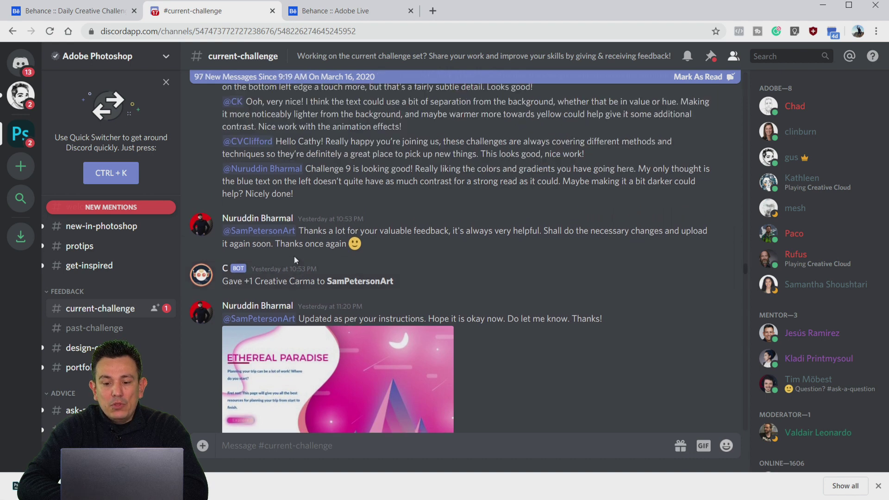
{"action": "scroll", "coordinate": [294, 256], "scroll_direction": "up", "scroll_amount": 5}
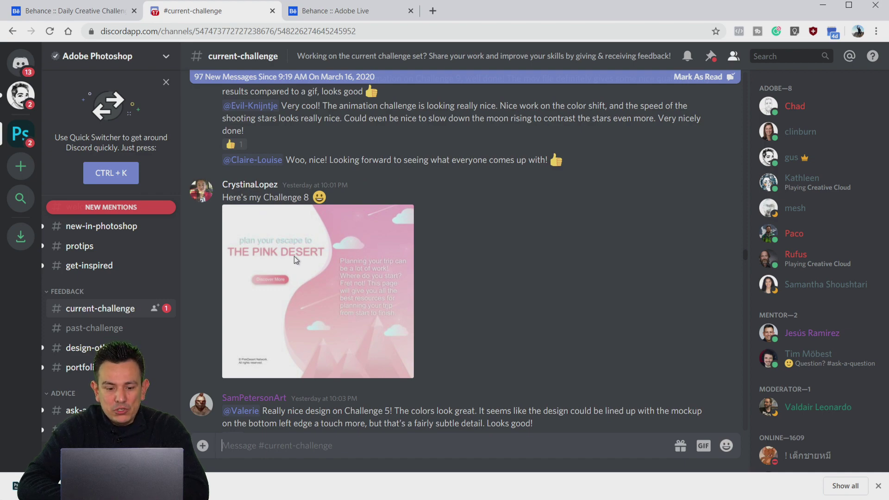
{"action": "scroll", "coordinate": [293, 259], "scroll_direction": "up", "scroll_amount": 2}
{"action": "scroll", "coordinate": [294, 257], "scroll_direction": "down", "scroll_amount": 8}
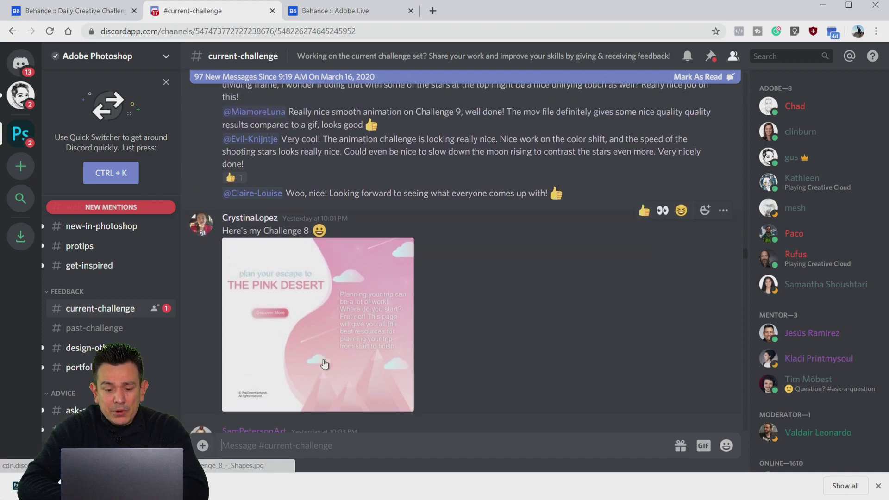
{"action": "scroll", "coordinate": [324, 359], "scroll_direction": "down", "scroll_amount": 4}
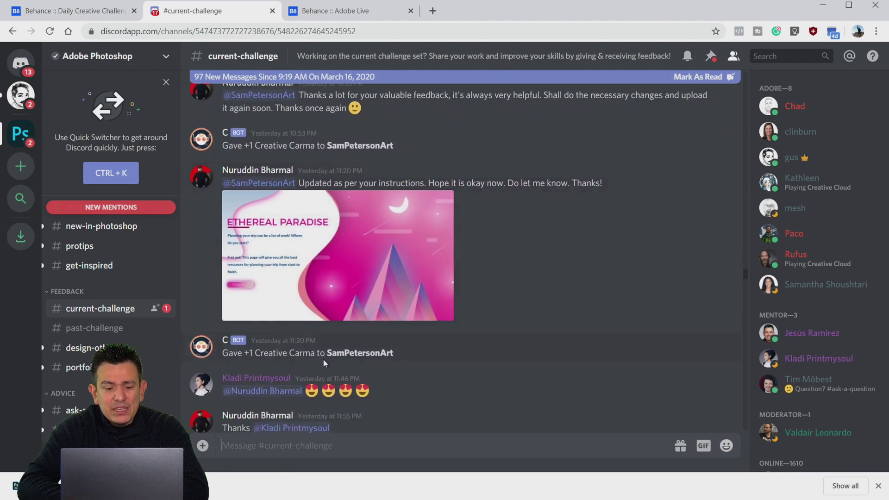
{"action": "scroll", "coordinate": [324, 359], "scroll_direction": "up", "scroll_amount": 2}
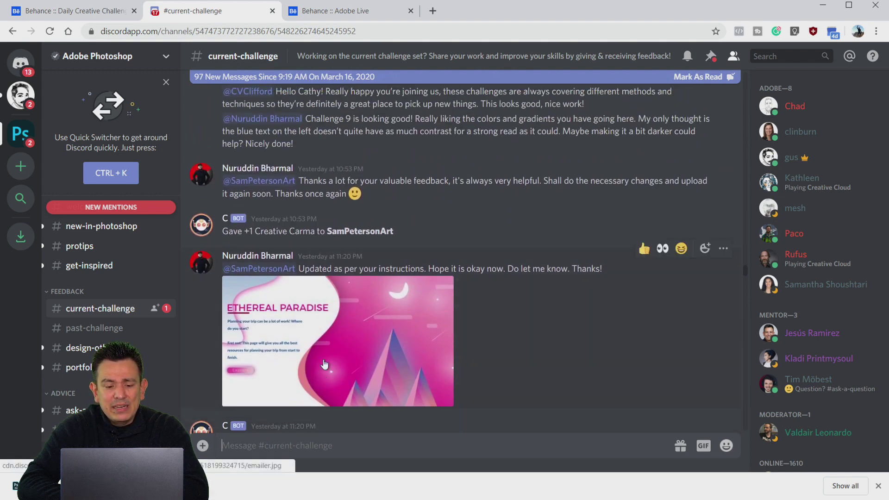
{"action": "scroll", "coordinate": [324, 365], "scroll_direction": "up", "scroll_amount": 2}
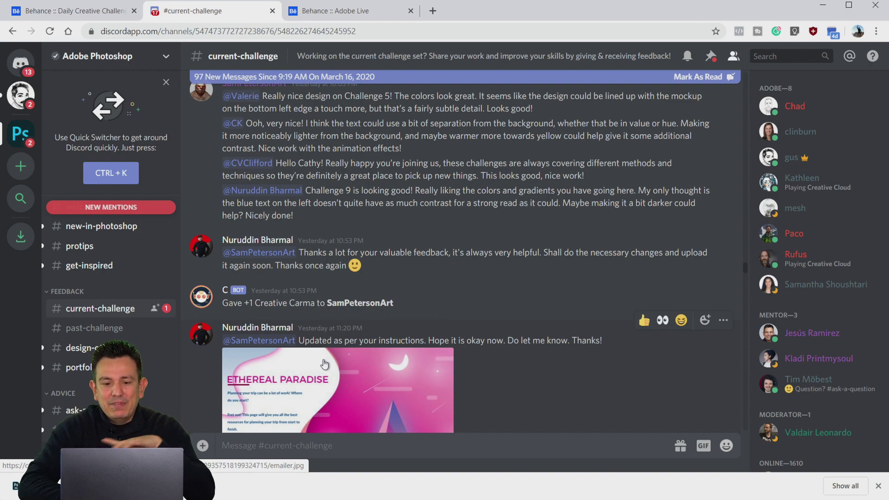
{"action": "scroll", "coordinate": [324, 365], "scroll_direction": "up", "scroll_amount": 15}
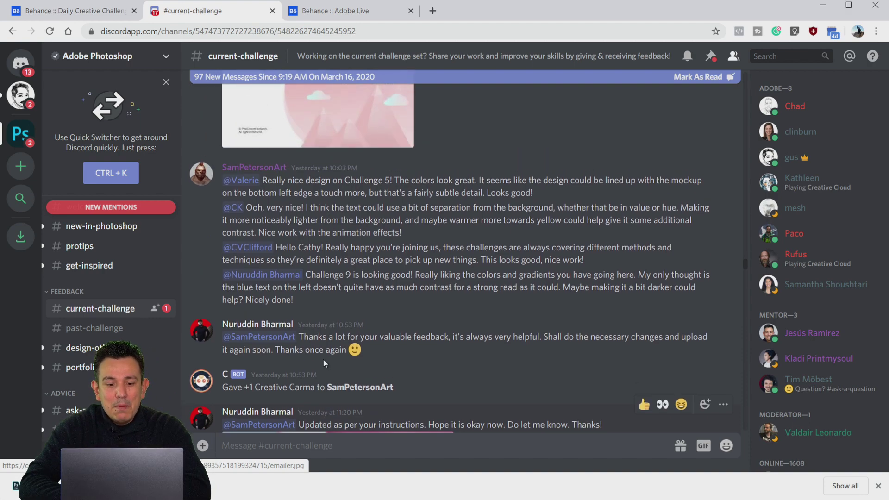
{"action": "scroll", "coordinate": [323, 363], "scroll_direction": "up", "scroll_amount": 4}
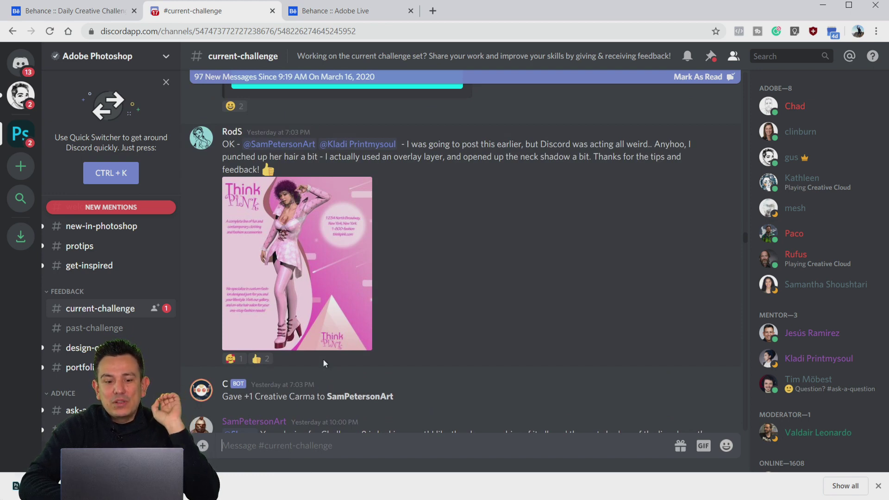
{"action": "scroll", "coordinate": [323, 360], "scroll_direction": "down", "scroll_amount": 5}
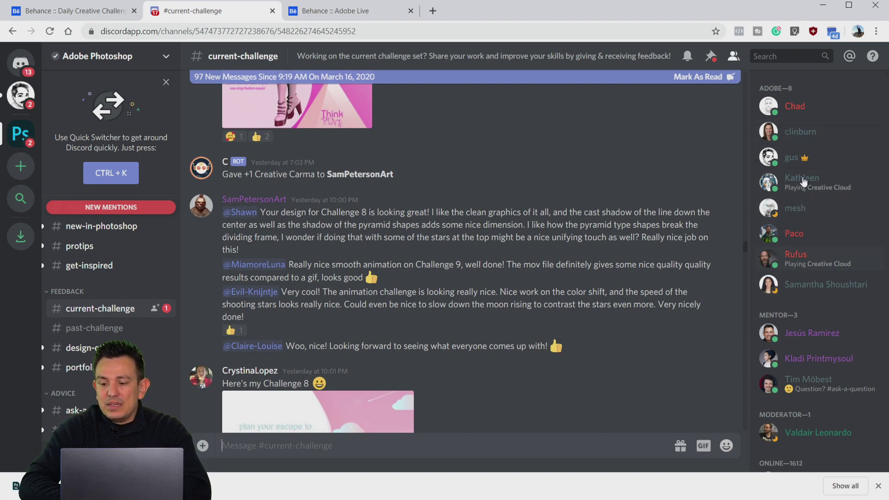
{"action": "scroll", "coordinate": [562, 254], "scroll_direction": "down", "scroll_amount": 1}
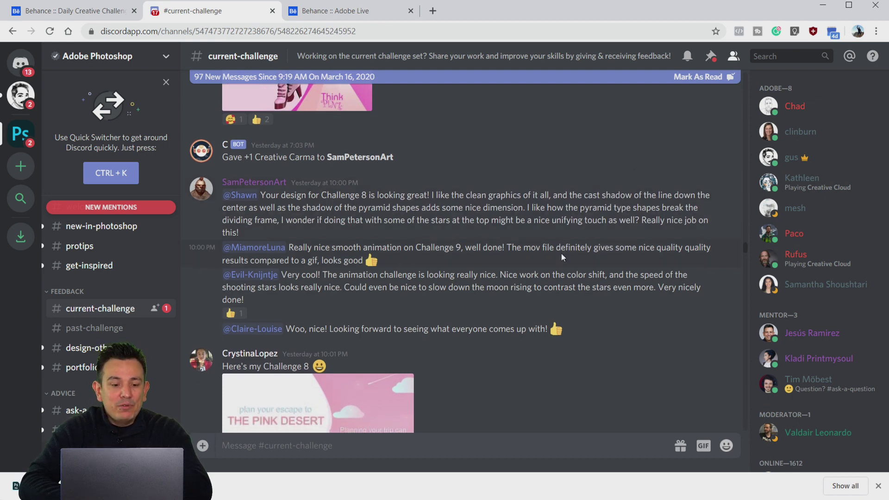
{"action": "scroll", "coordinate": [561, 253], "scroll_direction": "down", "scroll_amount": 3}
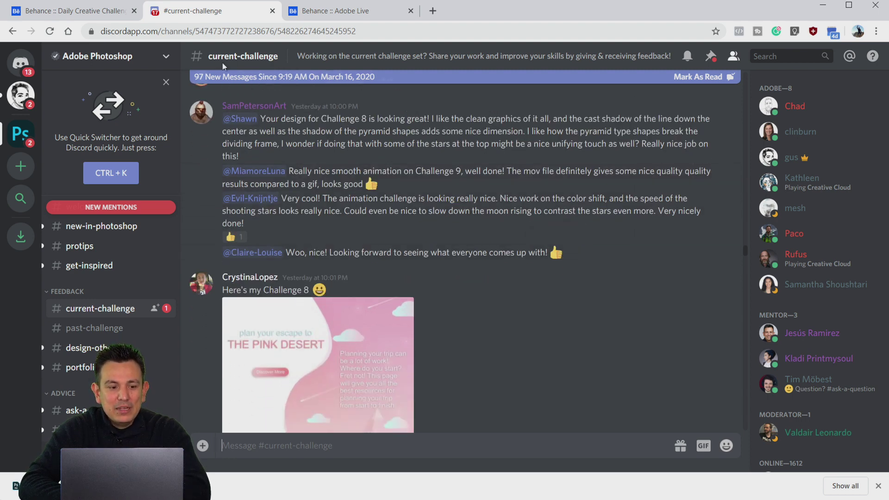
- Return to the Behance challenge page and look through it down to the Get Adobe Photoshop section
{"action": "left_click", "coordinate": [56, 10]}
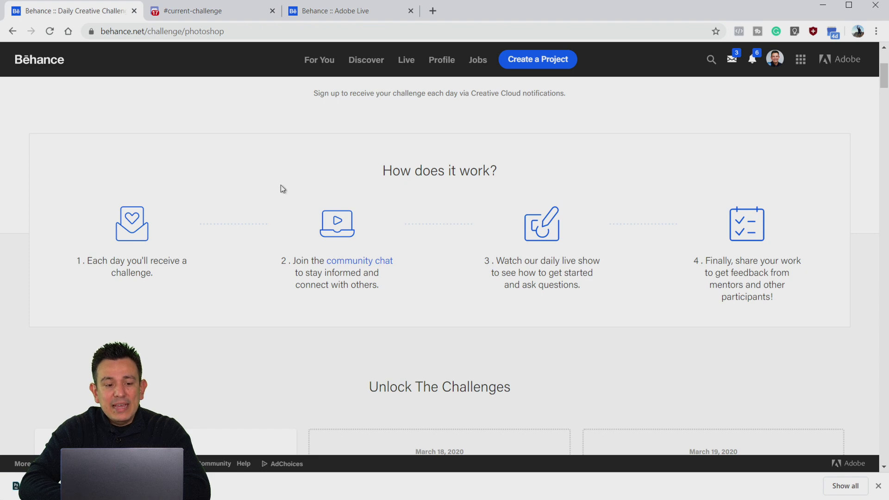
{"action": "scroll", "coordinate": [280, 185], "scroll_direction": "up", "scroll_amount": 3}
{"action": "scroll", "coordinate": [280, 185], "scroll_direction": "up", "scroll_amount": 1}
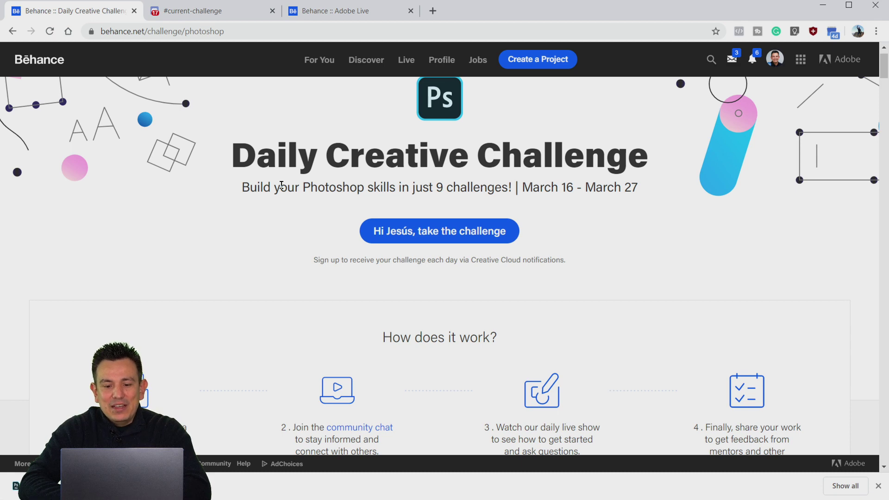
{"action": "scroll", "coordinate": [281, 185], "scroll_direction": "down", "scroll_amount": 4}
{"action": "scroll", "coordinate": [280, 185], "scroll_direction": "down", "scroll_amount": 8}
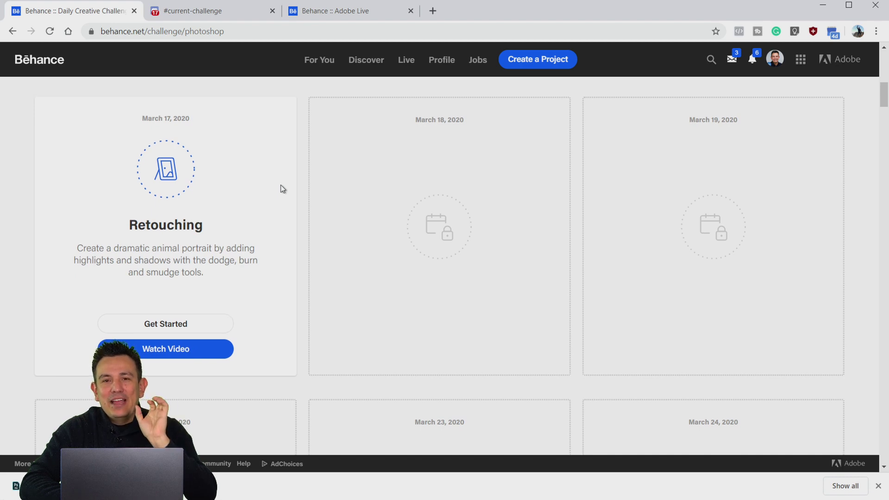
{"action": "scroll", "coordinate": [281, 185], "scroll_direction": "up", "scroll_amount": 5}
{"action": "scroll", "coordinate": [280, 185], "scroll_direction": "down", "scroll_amount": 2}
{"action": "scroll", "coordinate": [281, 185], "scroll_direction": "down", "scroll_amount": 20}
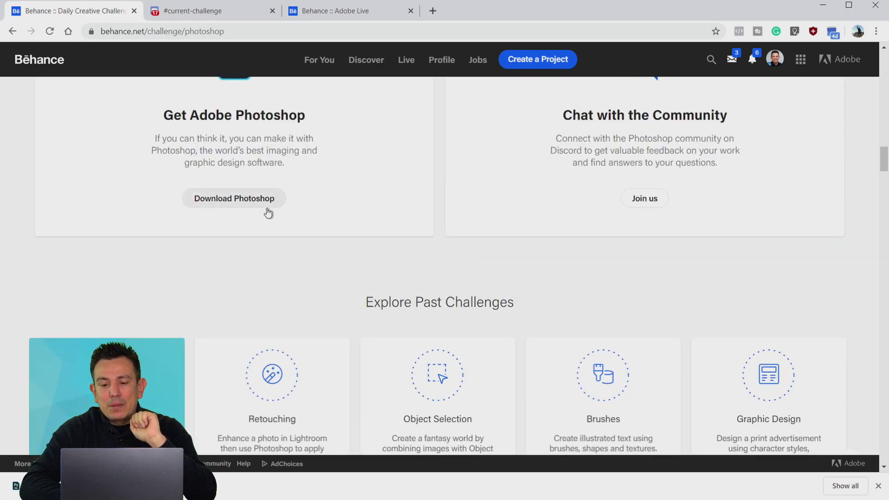
- Go from the Photoshop download offer to all Creative Cloud plans and show the pricing for individuals
{"action": "left_click", "coordinate": [264, 208]}
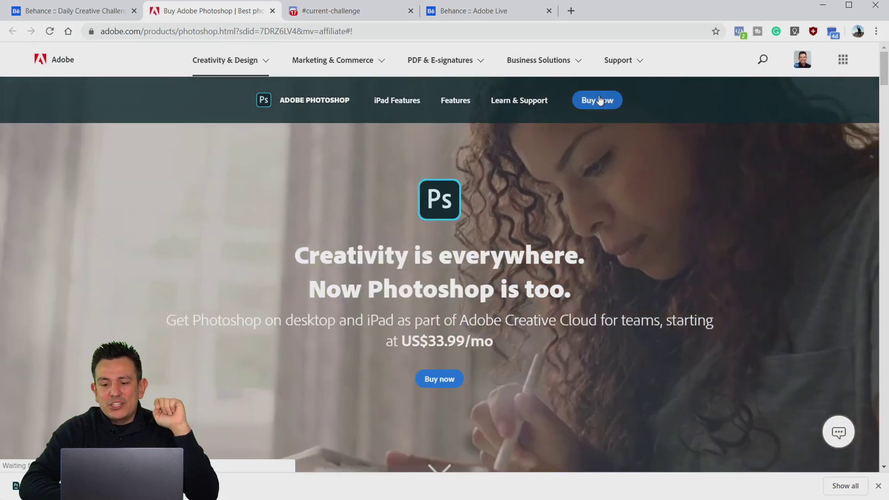
{"action": "left_click", "coordinate": [600, 100]}
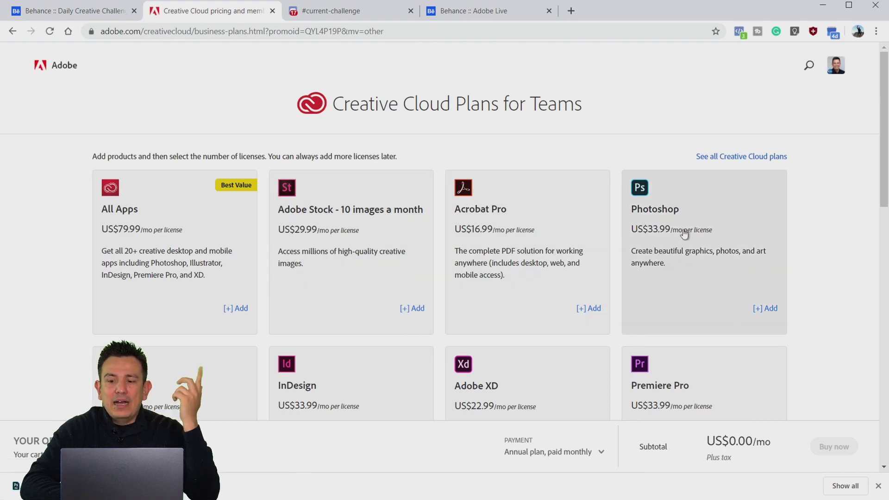
{"action": "left_click", "coordinate": [739, 160]}
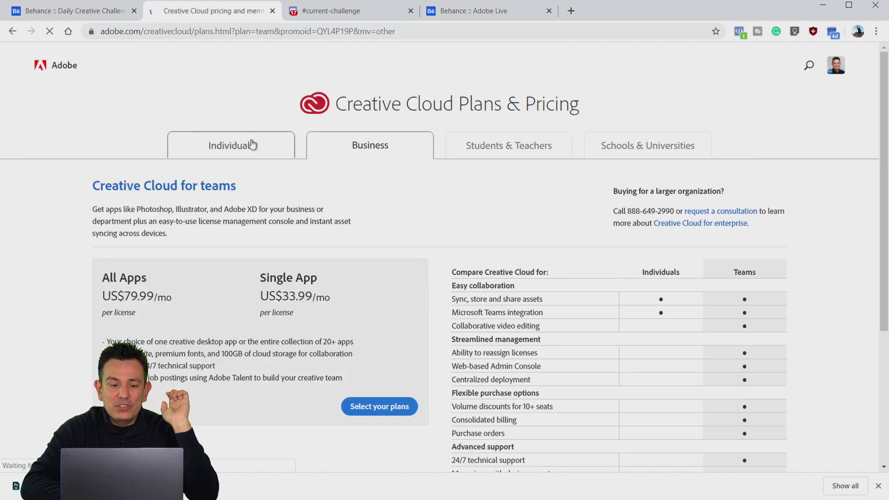
{"action": "left_click", "coordinate": [252, 145]}
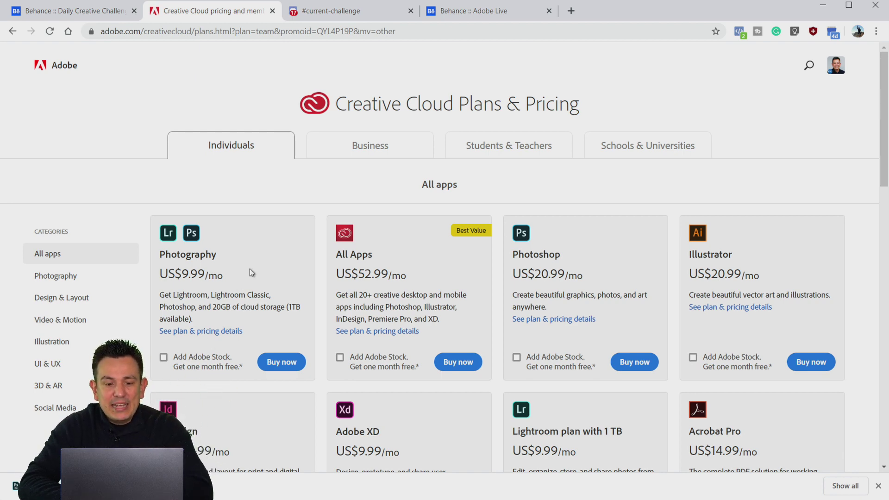
- Switch from the browser to Photoshop and open 01-Pet-Portrait-Starter.psd from the DCC Starter folder on the desktop
{"action": "left_click", "coordinate": [58, 10]}
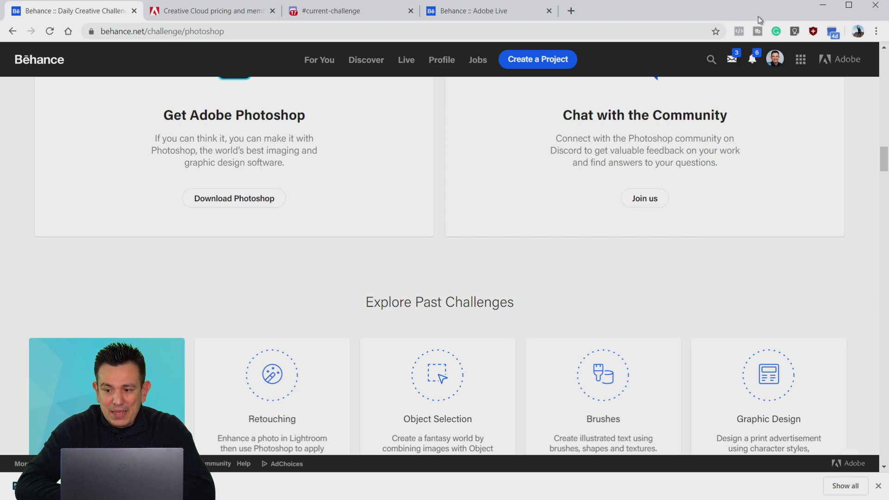
{"action": "left_click", "coordinate": [823, 5]}
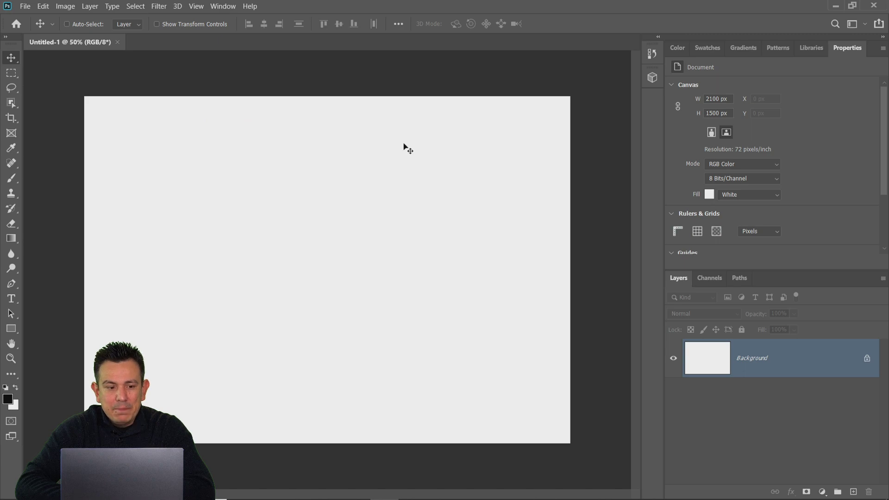
{"action": "left_click", "coordinate": [22, 7]}
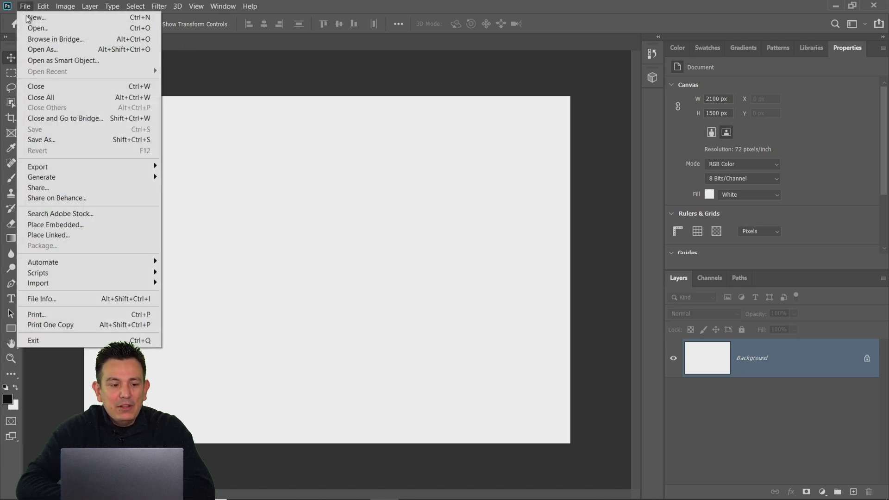
{"action": "left_click", "coordinate": [32, 27]}
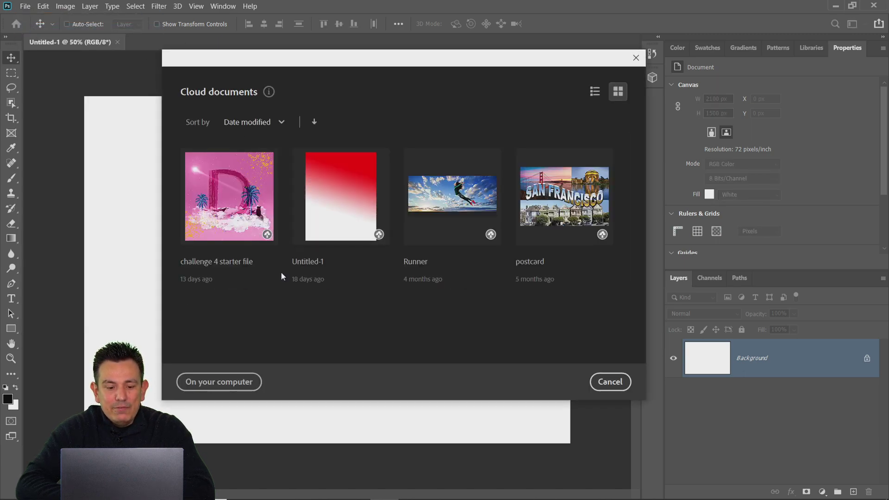
{"action": "left_click", "coordinate": [217, 380]}
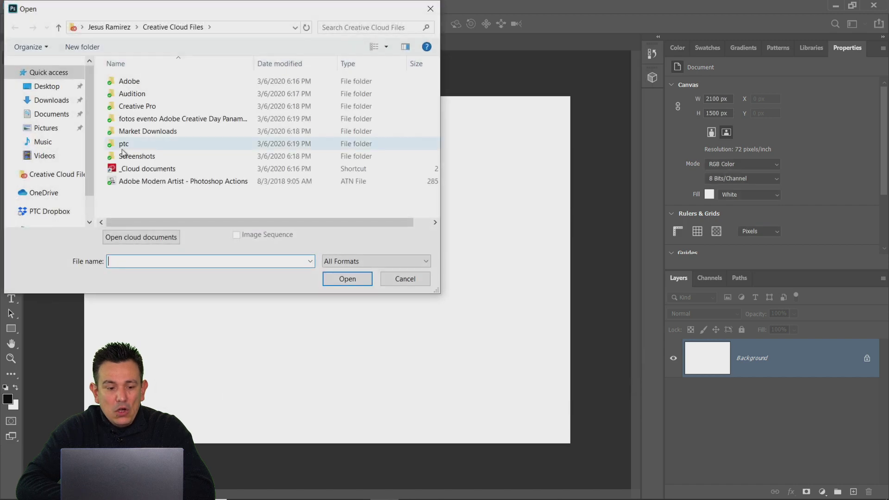
{"action": "left_click", "coordinate": [34, 87]}
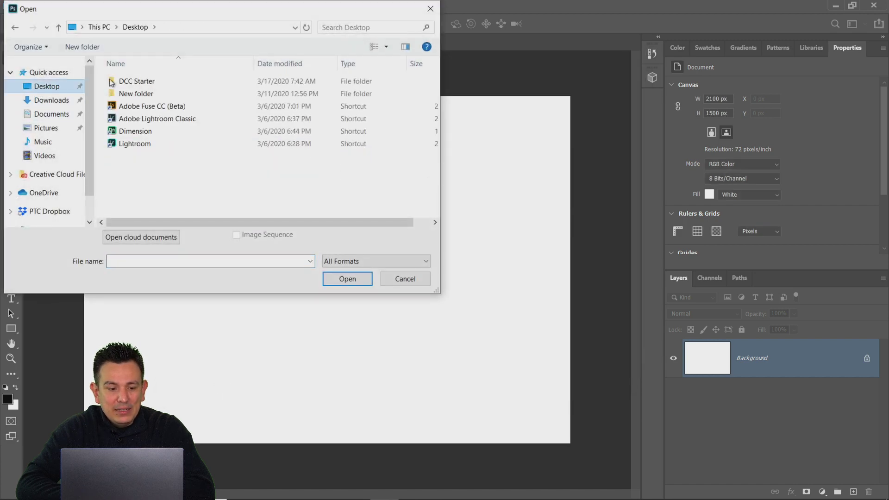
{"action": "double_click", "coordinate": [155, 79]}
{"action": "double_click", "coordinate": [154, 80]}
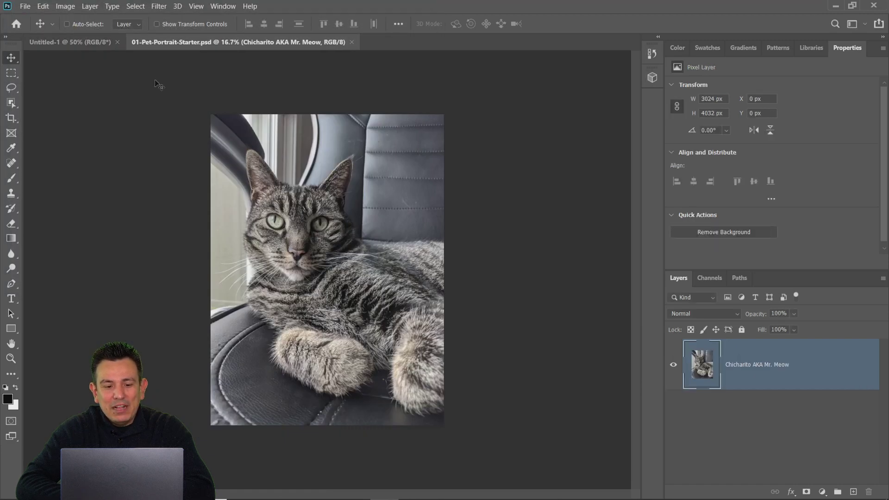
- Inspect the cat photo at 100% magnification and fit the whole image back on screen
{"action": "double_click", "coordinate": [11, 359]}
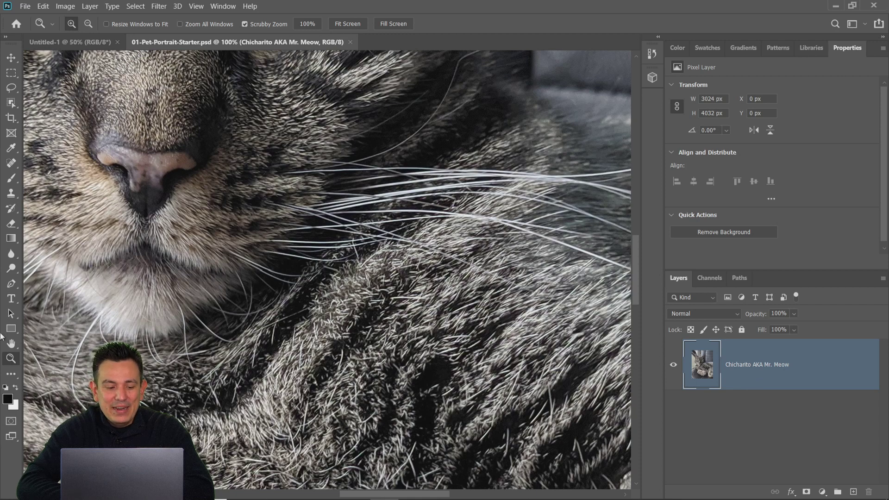
{"action": "double_click", "coordinate": [11, 344]}
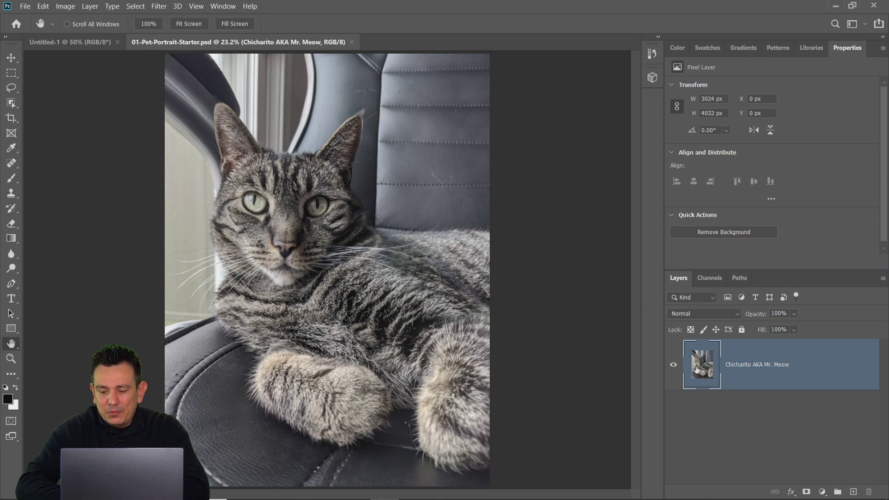
{"action": "left_click", "coordinate": [757, 477]}
{"action": "left_click", "coordinate": [709, 363]}
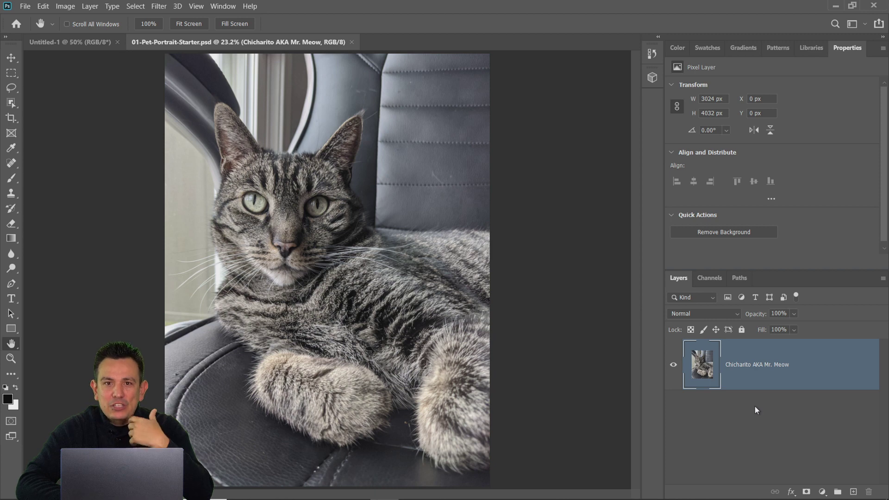
- Add a new layer above the cat photo and fill it with black and finally with white
{"action": "left_click", "coordinate": [853, 492]}
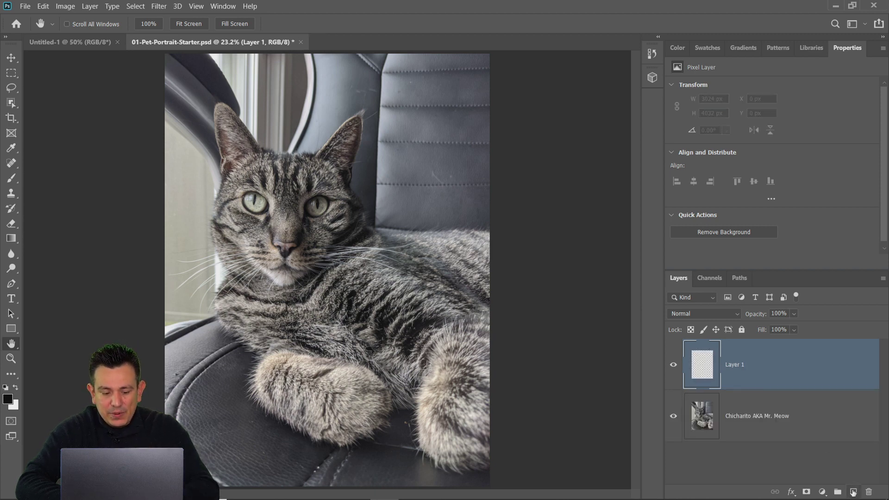
{"action": "key", "text": "alt+BackSpace"}
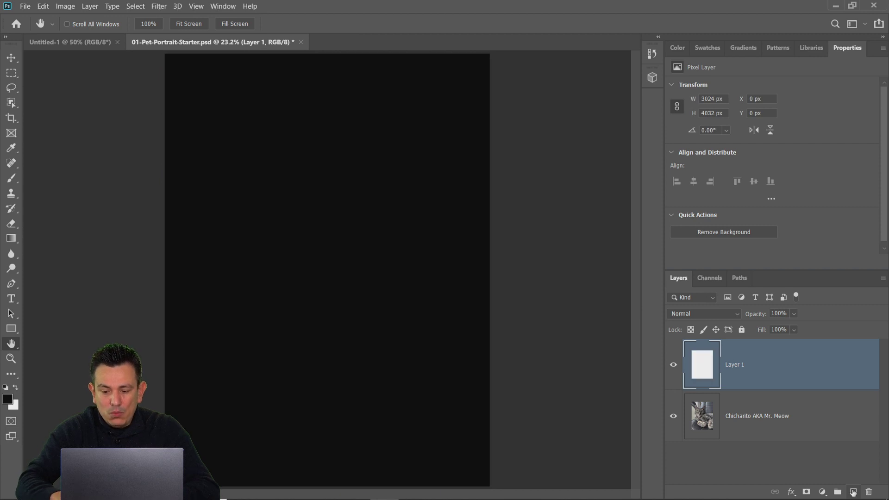
{"action": "key", "text": "ctrl+BackSpace"}
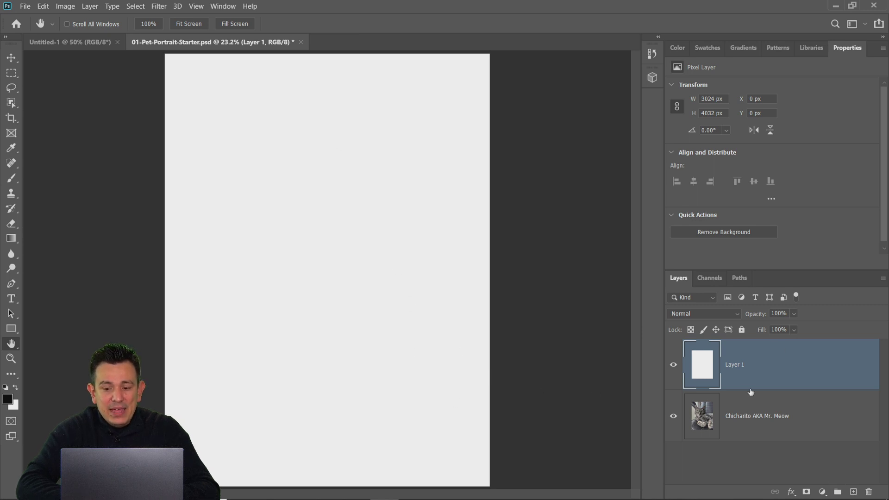
- Add another new layer and draw a circular selection about 1239 px wide near the middle of the canvas
{"action": "left_click", "coordinate": [853, 493]}
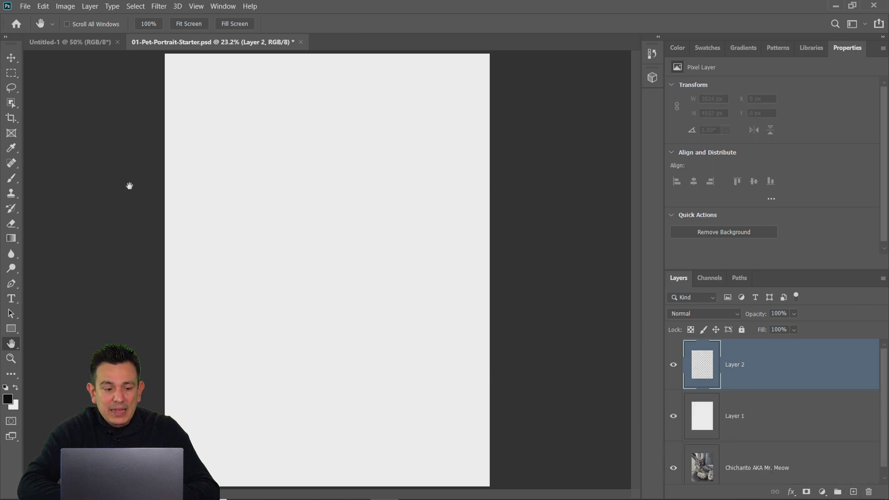
{"action": "left_click", "coordinate": [8, 71]}
{"action": "right_click", "coordinate": [9, 71]}
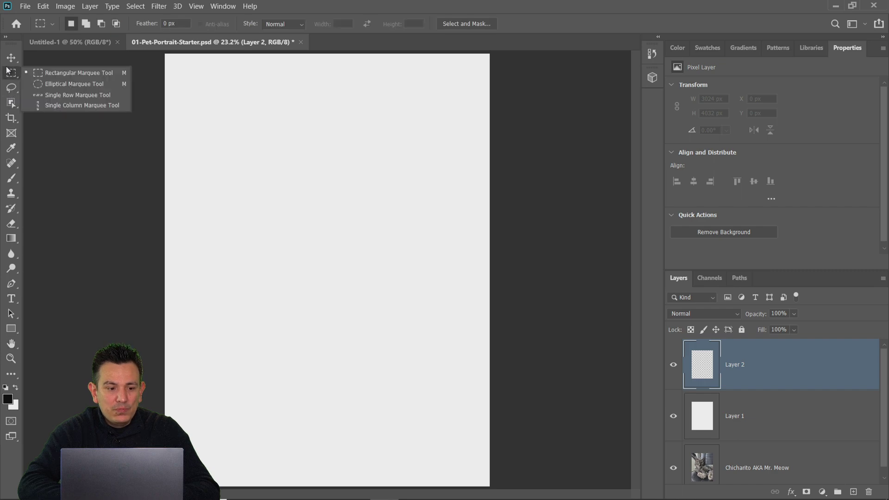
{"action": "left_click", "coordinate": [51, 85]}
{"action": "left_click_drag", "start_coordinate": [268, 179], "coordinate": [424, 312]}
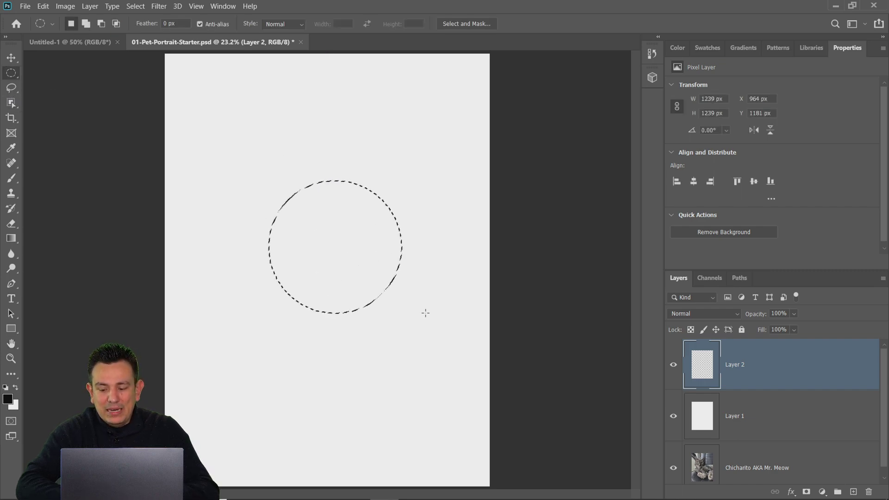
- Fill the circular selection with 50% Gray in Normal mode at 100% opacity and deselect it
{"action": "key", "text": "shift+BackSpace"}
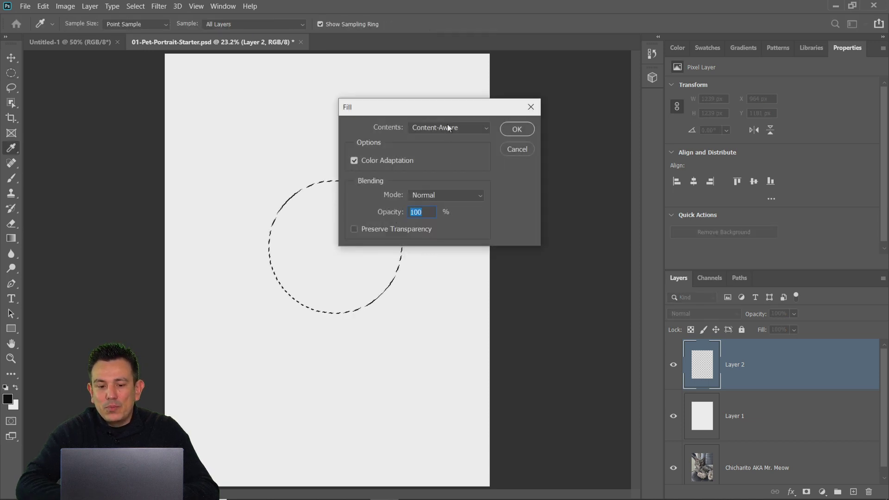
{"action": "left_click", "coordinate": [447, 125]}
{"action": "left_click", "coordinate": [433, 231]}
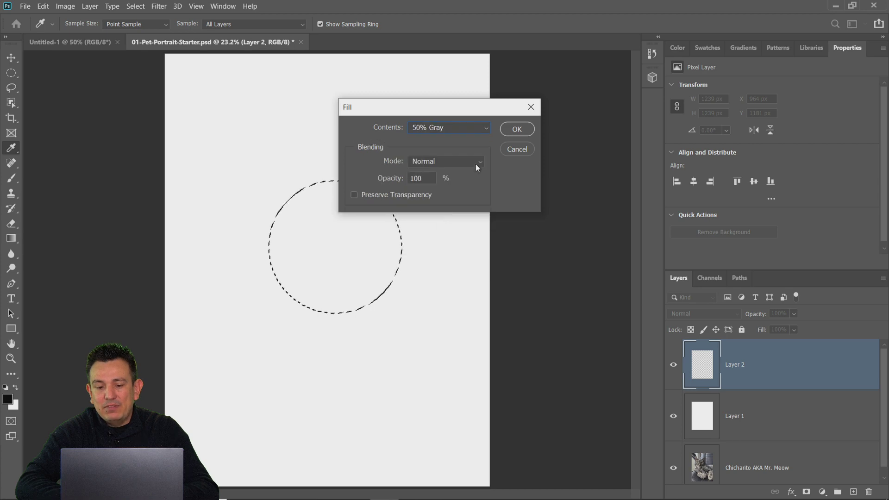
{"action": "left_click", "coordinate": [517, 129]}
{"action": "key", "text": "ctrl+d"}
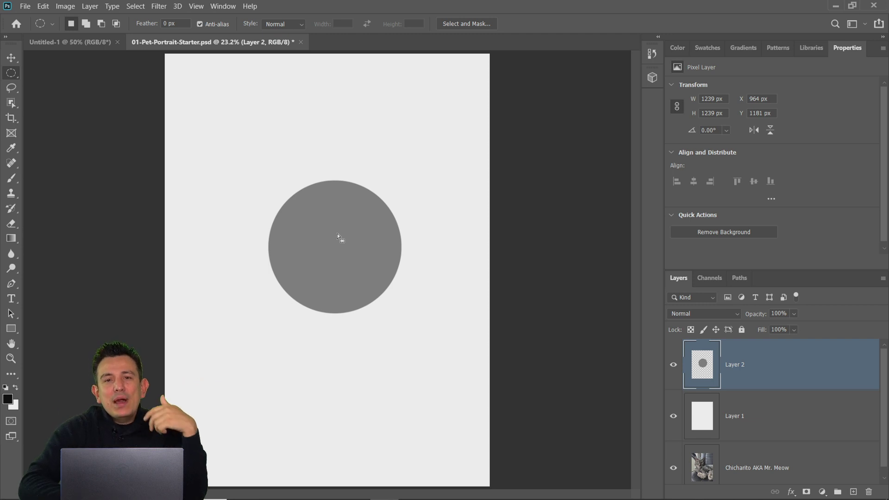
- Darken the left and lower parts of the gray circle using the Burn tool with an 800 px brush
{"action": "left_click", "coordinate": [10, 270]}
{"action": "right_click", "coordinate": [10, 274]}
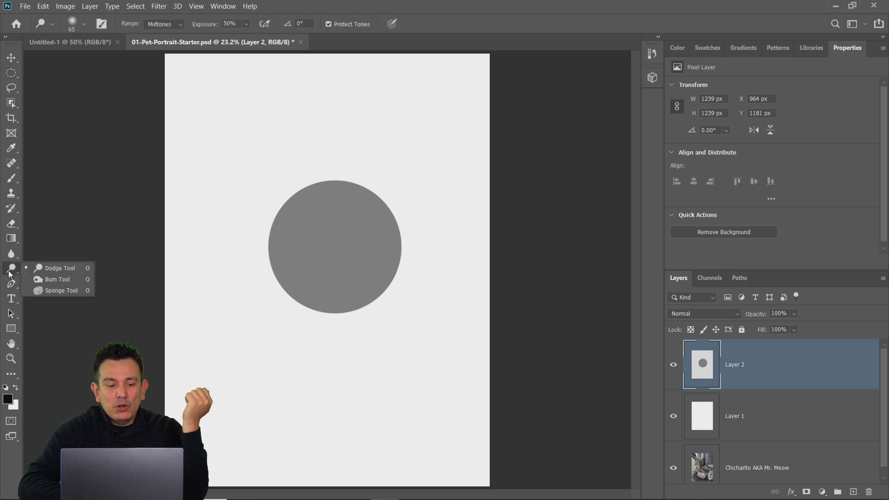
{"action": "left_click", "coordinate": [55, 280]}
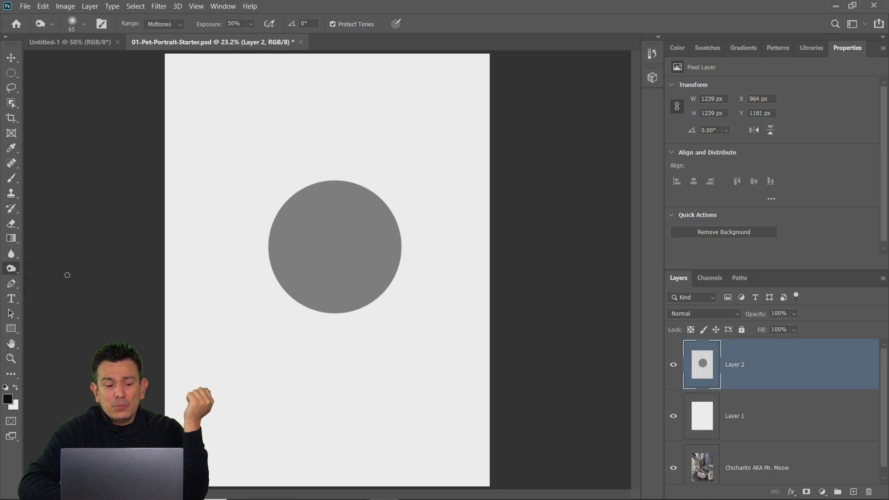
{"action": "key", "text": "bracketright"}
{"action": "key", "text": "bracketright"}
{"action": "key", "text": "bracketright"}
{"action": "key", "text": "bracketright"}
{"action": "key", "text": "bracketright"}
{"action": "key", "text": "bracketright"}
{"action": "key", "text": "bracketright"}
{"action": "key", "text": "bracketright"}
{"action": "key", "text": "bracketright"}
{"action": "key", "text": "bracketright"}
{"action": "key", "text": "bracketright"}
{"action": "key", "text": "bracketright"}
{"action": "key", "text": "bracketright"}
{"action": "key", "text": "bracketright"}
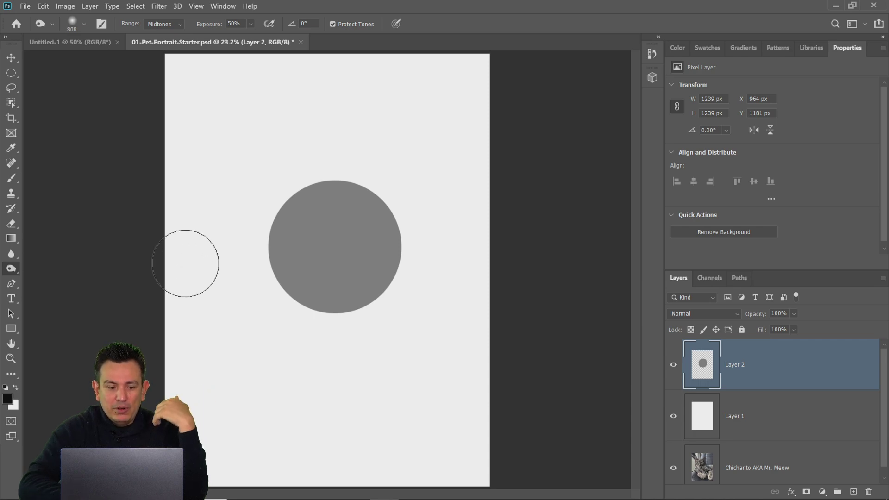
{"action": "right_click", "coordinate": [13, 271]}
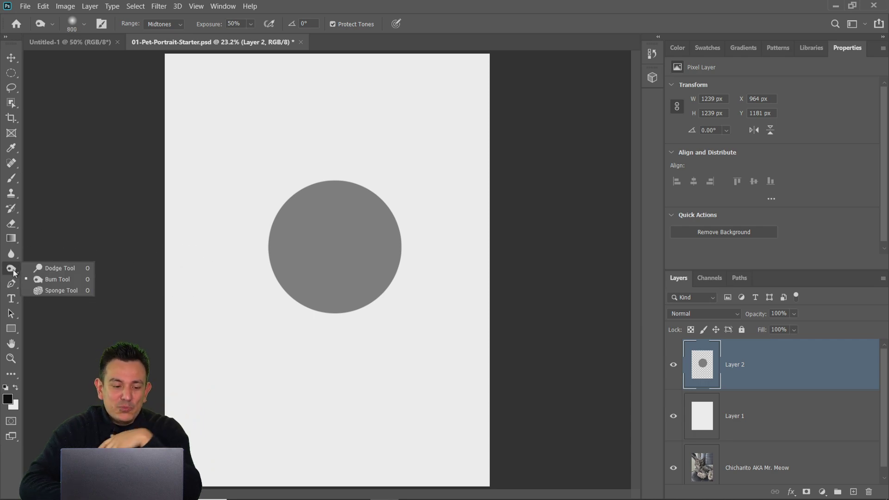
{"action": "left_click", "coordinate": [42, 281]}
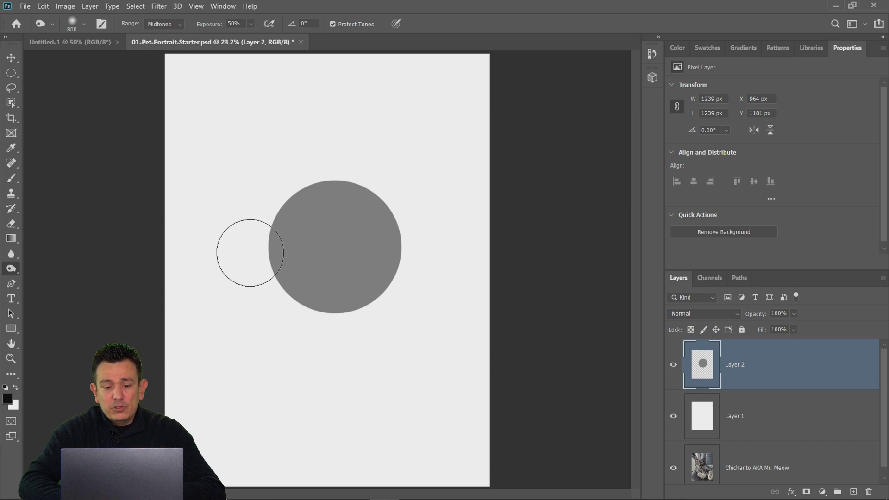
{"action": "mouse_move", "coordinate": [255, 243]}
{"action": "left_mouse_down"}
{"action": "mouse_move", "coordinate": [336, 298]}
{"action": "mouse_move", "coordinate": [405, 306]}
{"action": "mouse_move", "coordinate": [295, 302]}
{"action": "mouse_move", "coordinate": [261, 232]}
{"action": "mouse_move", "coordinate": [262, 211]}
{"action": "mouse_move", "coordinate": [341, 318]}
{"action": "mouse_move", "coordinate": [400, 297]}
{"action": "mouse_move", "coordinate": [295, 273]}
{"action": "mouse_move", "coordinate": [279, 228]}
{"action": "mouse_move", "coordinate": [288, 255]}
{"action": "mouse_move", "coordinate": [369, 303]}
{"action": "mouse_move", "coordinate": [397, 303]}
{"action": "mouse_move", "coordinate": [324, 297]}
{"action": "mouse_move", "coordinate": [276, 236]}
{"action": "mouse_move", "coordinate": [275, 218]}
{"action": "mouse_move", "coordinate": [322, 261]}
{"action": "mouse_move", "coordinate": [375, 286]}
{"action": "mouse_move", "coordinate": [418, 283]}
{"action": "mouse_move", "coordinate": [351, 266]}
{"action": "mouse_move", "coordinate": [294, 232]}
{"action": "left_mouse_up"}
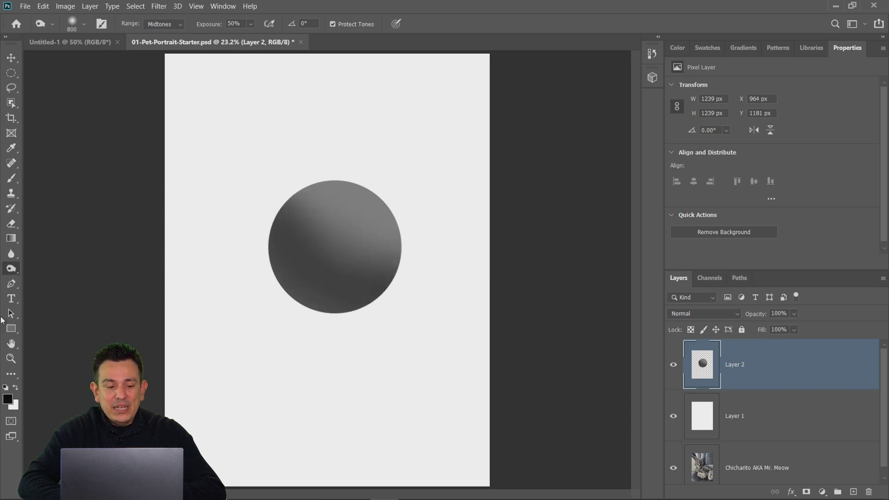
- Brighten the upper-right part of the gray circle using the Dodge tool with a 700 px brush
{"action": "left_click", "coordinate": [11, 268]}
{"action": "left_click", "coordinate": [51, 269]}
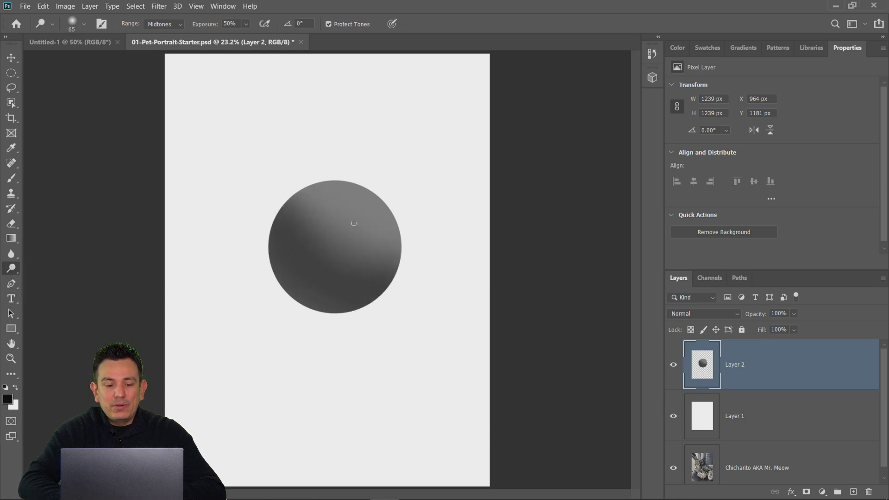
{"action": "key", "text": "bracketright"}
{"action": "key", "text": "bracketright"}
{"action": "key", "text": "bracketright"}
{"action": "key", "text": "bracketright"}
{"action": "key", "text": "bracketright"}
{"action": "key", "text": "bracketright"}
{"action": "key", "text": "bracketright"}
{"action": "key", "text": "bracketright"}
{"action": "key", "text": "bracketright"}
{"action": "key", "text": "bracketright"}
{"action": "key", "text": "bracketright"}
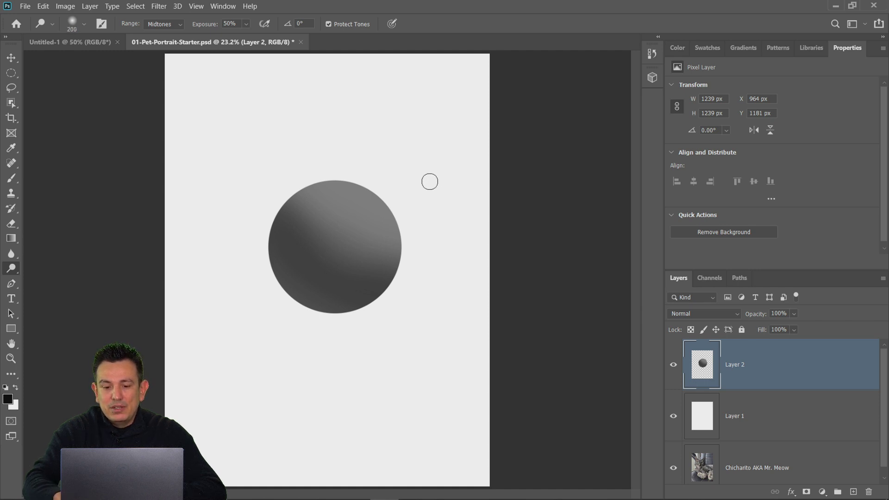
{"action": "key", "text": "bracketright"}
{"action": "key", "text": "bracketright"}
{"action": "key", "text": "bracketright"}
{"action": "key", "text": "bracketright"}
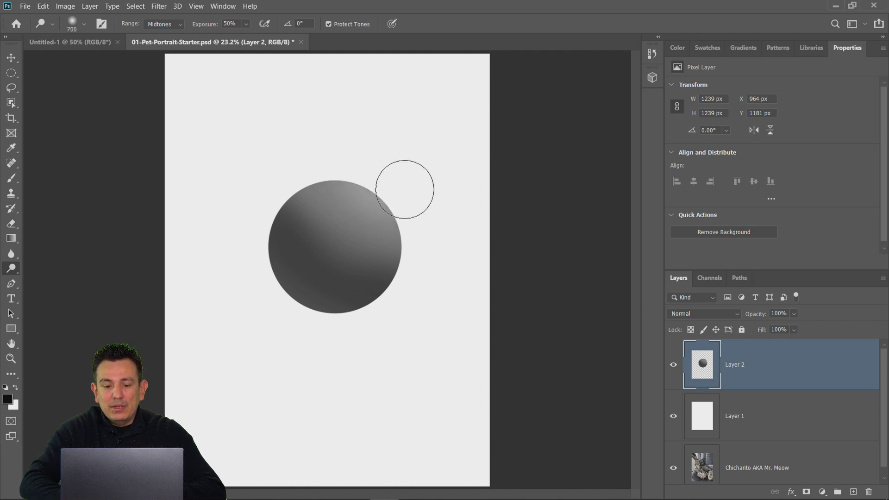
{"action": "mouse_move", "coordinate": [353, 172]}
{"action": "left_mouse_down"}
{"action": "mouse_move", "coordinate": [415, 204]}
{"action": "mouse_move", "coordinate": [372, 178]}
{"action": "mouse_move", "coordinate": [358, 155]}
{"action": "mouse_move", "coordinate": [398, 180]}
{"action": "mouse_move", "coordinate": [407, 191]}
{"action": "mouse_move", "coordinate": [361, 182]}
{"action": "mouse_move", "coordinate": [416, 237]}
{"action": "mouse_move", "coordinate": [373, 185]}
{"action": "mouse_move", "coordinate": [401, 208]}
{"action": "mouse_move", "coordinate": [371, 199]}
{"action": "left_mouse_up"}
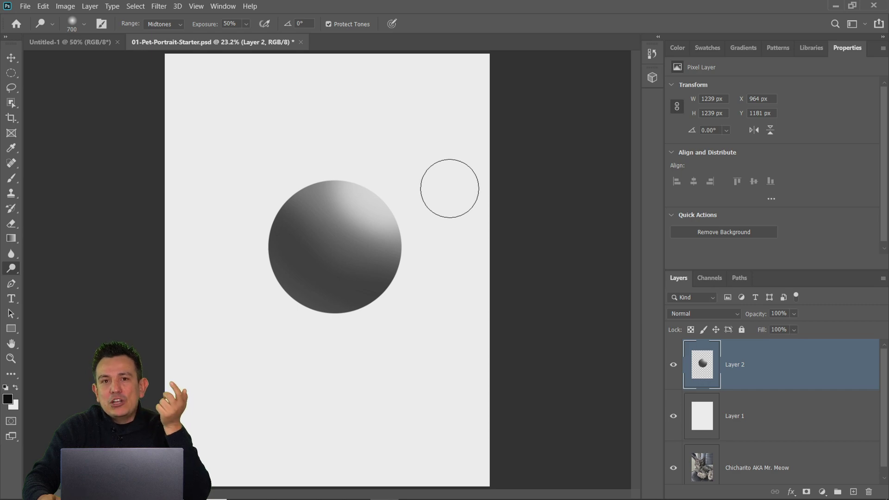
- Delete the shaded sphere layer and the white layer above the cat photo
{"action": "key", "text": "Delete"}
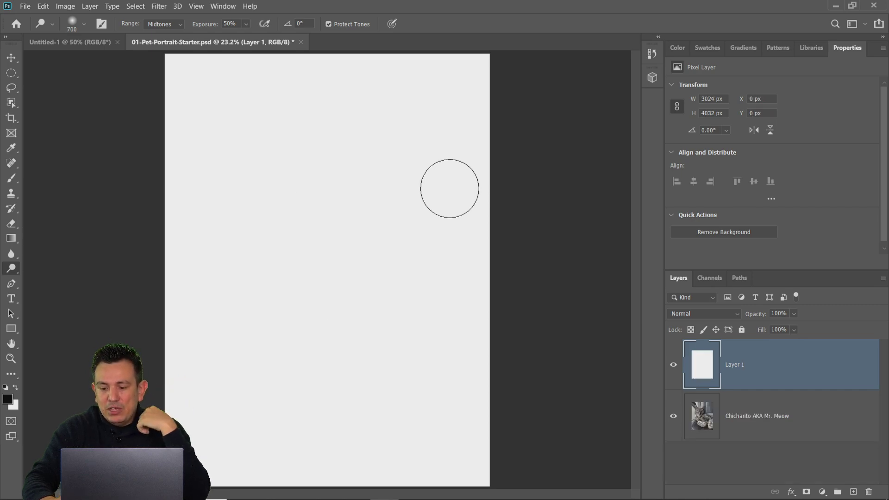
{"action": "key", "text": "Delete"}
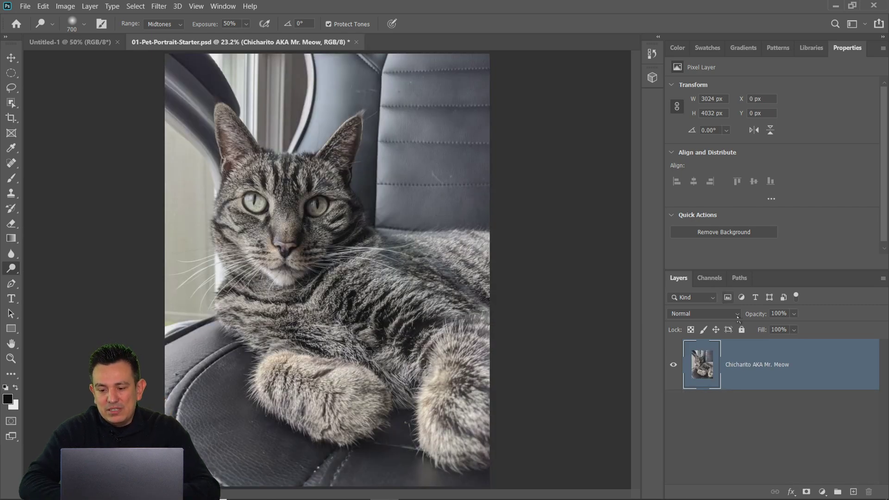
- Add a new layer above the cat photo, fill it with 50% Gray and activate the Dodge tool
{"action": "left_click", "coordinate": [854, 491]}
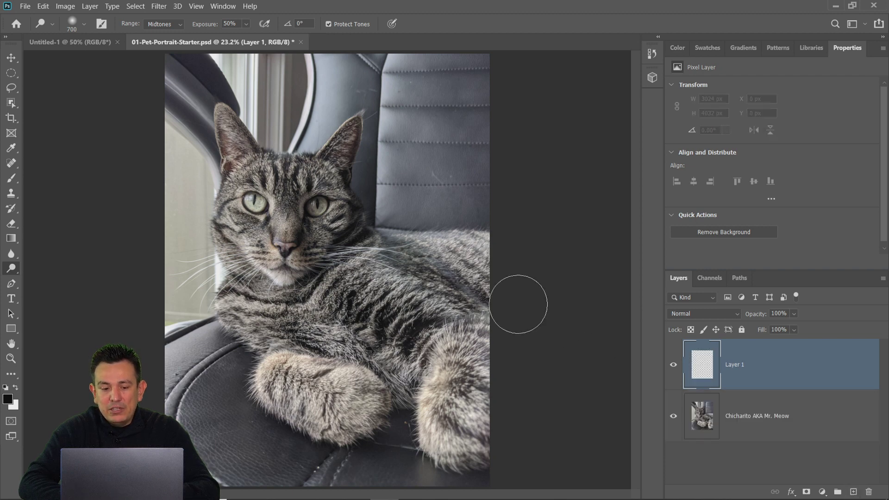
{"action": "key", "text": "shift+F5"}
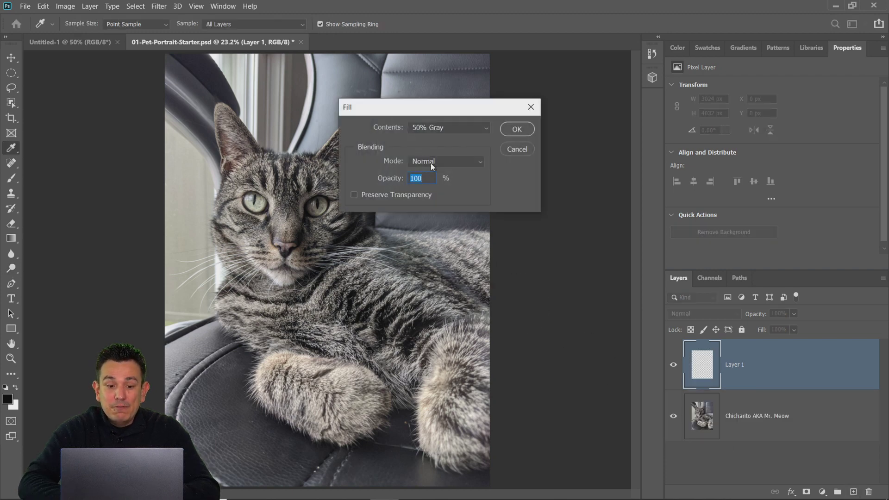
{"action": "left_click", "coordinate": [434, 129]}
{"action": "left_click", "coordinate": [434, 128]}
{"action": "left_click", "coordinate": [516, 129]}
{"action": "key", "text": "o"}
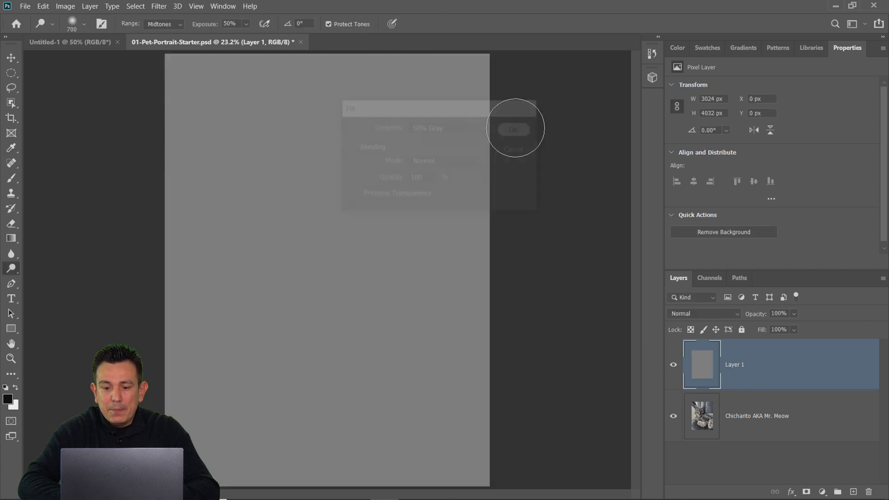
- Set the gray layer's blend mode to Overlay and brighten the cat's cheek and front paws using the Dodge tool
{"action": "left_click", "coordinate": [687, 314]}
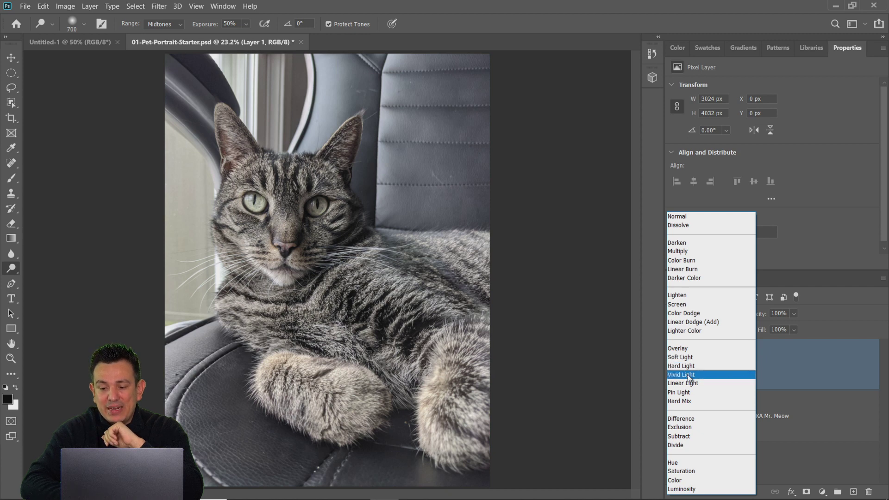
{"action": "left_click", "coordinate": [687, 350]}
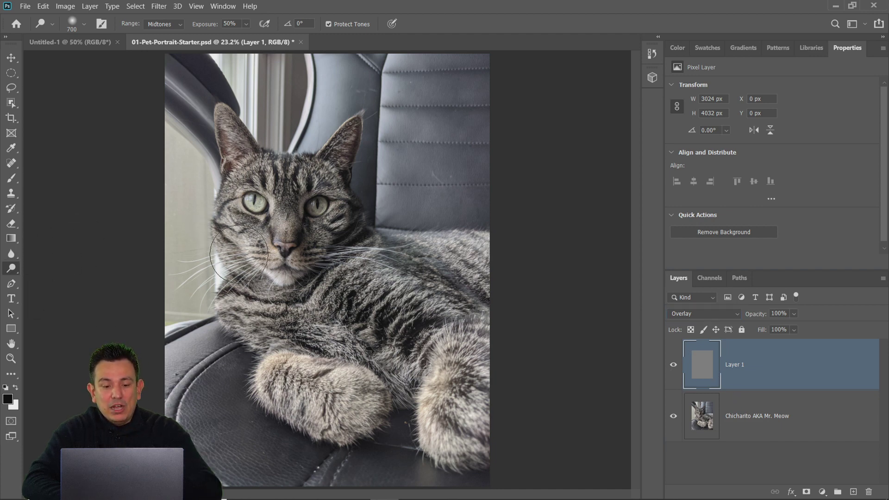
{"action": "mouse_move", "coordinate": [249, 265]}
{"action": "left_mouse_down"}
{"action": "mouse_move", "coordinate": [234, 221]}
{"action": "mouse_move", "coordinate": [241, 285]}
{"action": "left_mouse_up"}
{"action": "mouse_move", "coordinate": [319, 394]}
{"action": "left_mouse_down"}
{"action": "mouse_move", "coordinate": [399, 388]}
{"action": "mouse_move", "coordinate": [428, 367]}
{"action": "mouse_move", "coordinate": [446, 393]}
{"action": "left_mouse_up"}
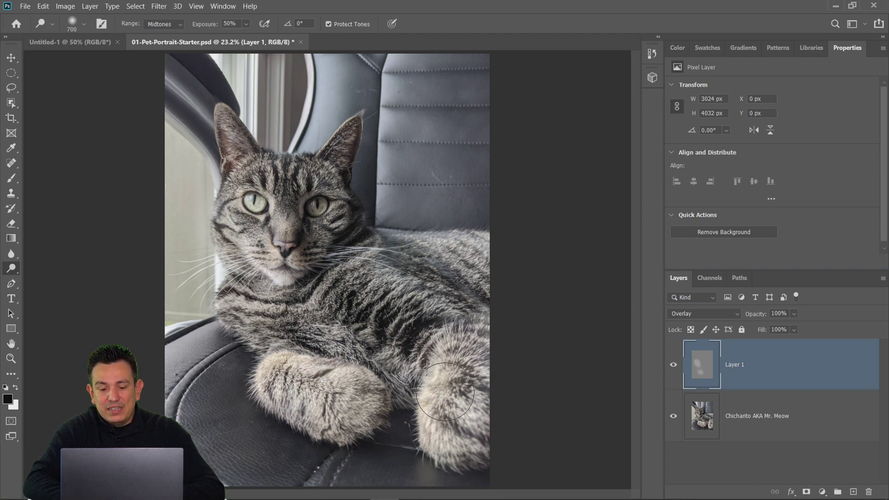
- Darken the fur along the cat's back on the gray layer using the Burn tool with an 800 px brush
{"action": "right_click", "coordinate": [14, 268]}
{"action": "left_click", "coordinate": [59, 278]}
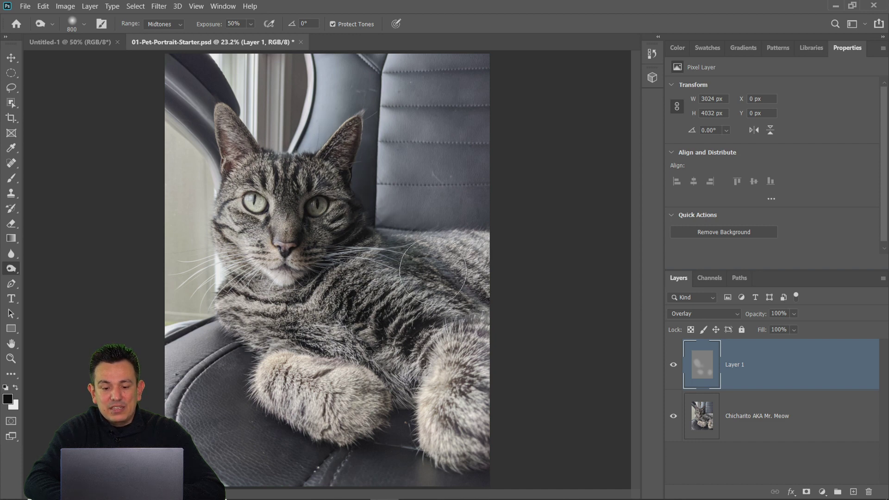
{"action": "left_click_drag", "start_coordinate": [478, 309], "coordinate": [479, 309]}
- Compare the portrait with and without the dodge-and-burn layer by toggling its visibility
{"action": "left_click", "coordinate": [675, 367]}
{"action": "left_click", "coordinate": [674, 369]}
{"action": "left_click", "coordinate": [673, 372]}
{"action": "left_click", "coordinate": [673, 371]}
{"action": "left_click", "coordinate": [673, 370]}
{"action": "left_click", "coordinate": [673, 371]}
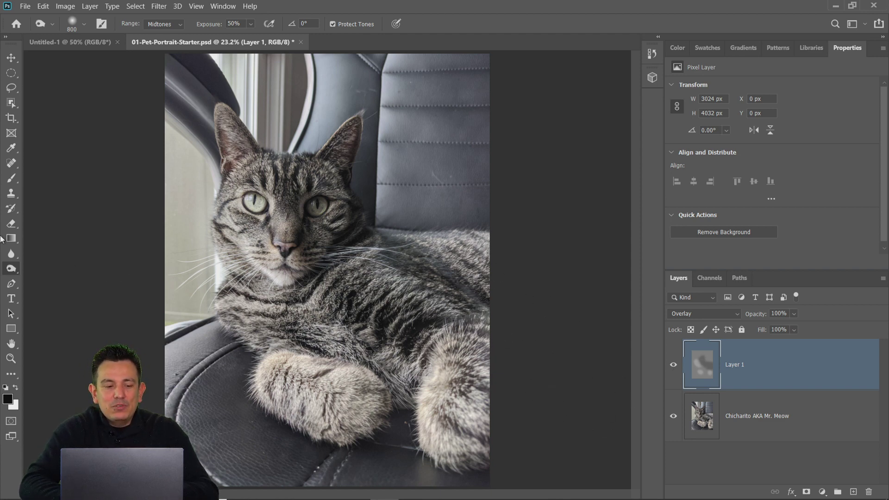
- Activate the Brush tool and set the foreground color to a neutral gray with 50% brightness
{"action": "left_click", "coordinate": [11, 177]}
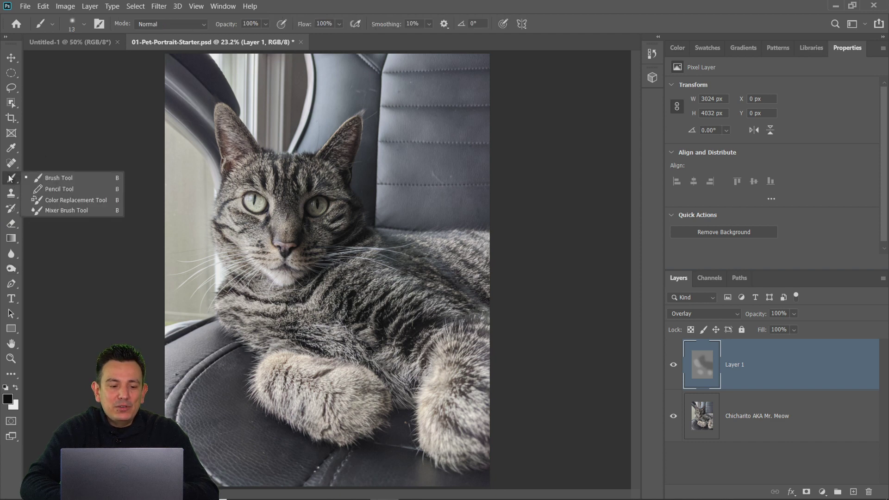
{"action": "left_click", "coordinate": [46, 176]}
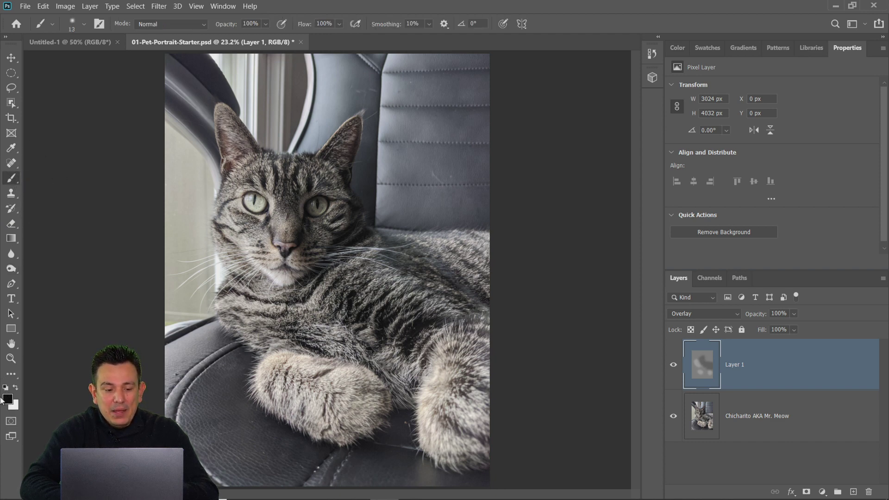
{"action": "left_click", "coordinate": [7, 399]}
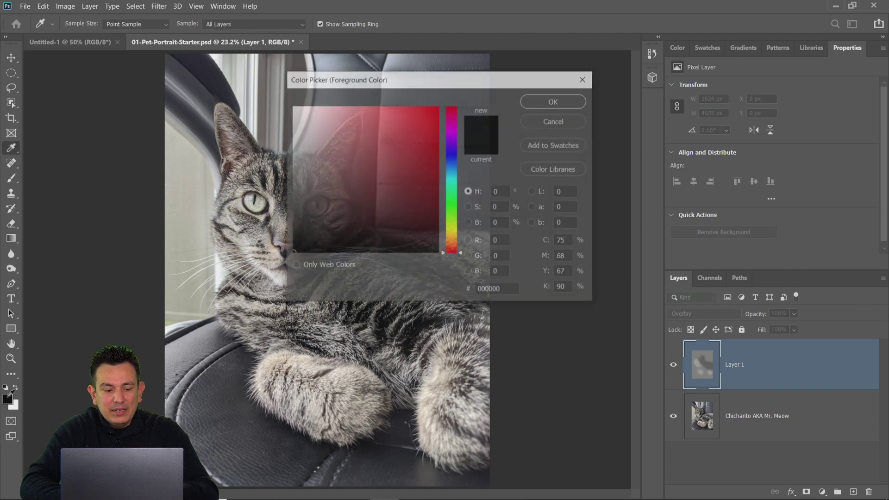
{"action": "double_click", "coordinate": [504, 223]}
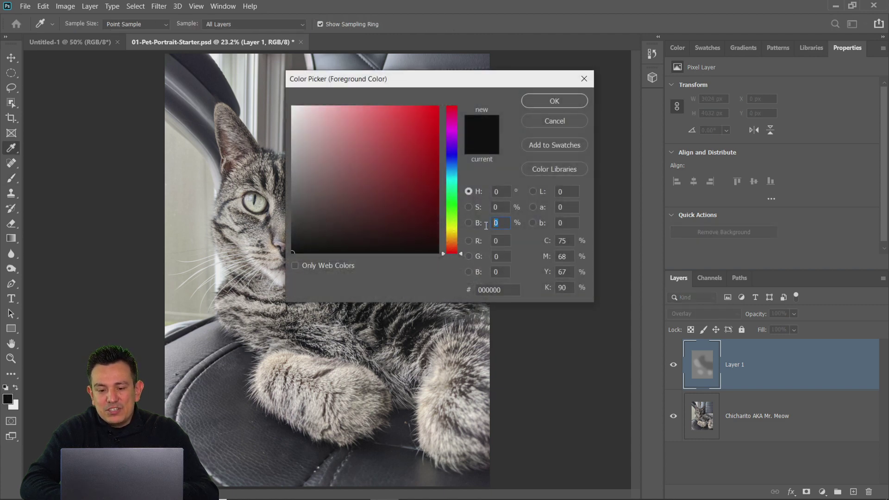
{"action": "type", "text": "50"}
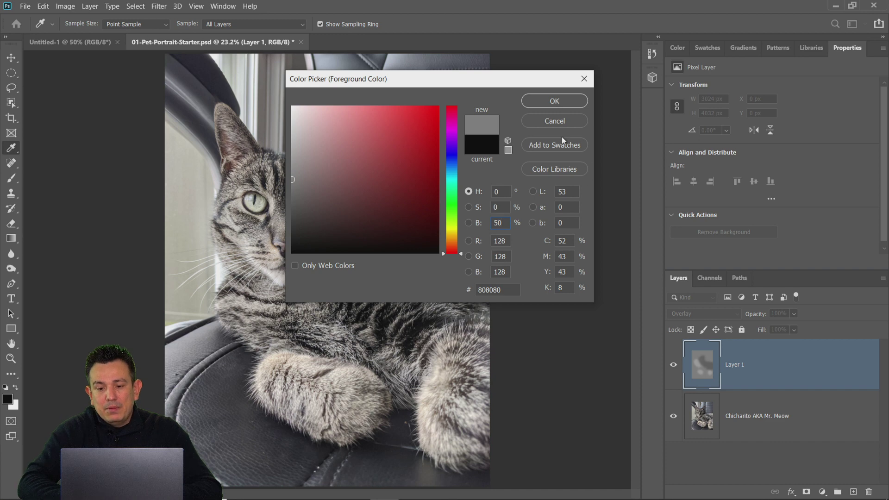
{"action": "left_click", "coordinate": [554, 101]}
- Enlarge the brush to 1200 px and paint gray over the burned area of the cat's back to remove the darkening
{"action": "key", "text": "bracketright"}
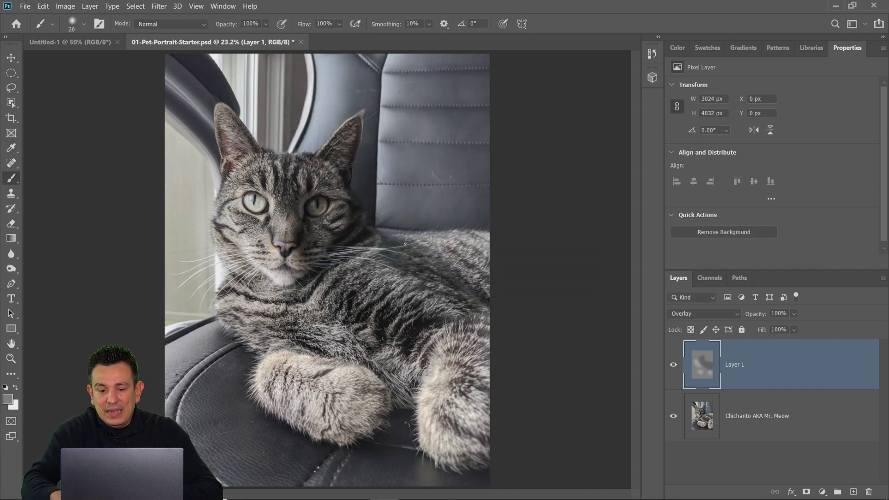
{"action": "key", "text": "bracketright"}
{"action": "key", "text": "bracketright"}
{"action": "key", "text": "bracketright"}
{"action": "key", "text": "bracketright"}
{"action": "key", "text": "bracketright"}
{"action": "key", "text": "bracketright"}
{"action": "key", "text": "bracketright"}
{"action": "key", "text": "bracketright"}
{"action": "key", "text": "bracketright"}
{"action": "key", "text": "bracketright"}
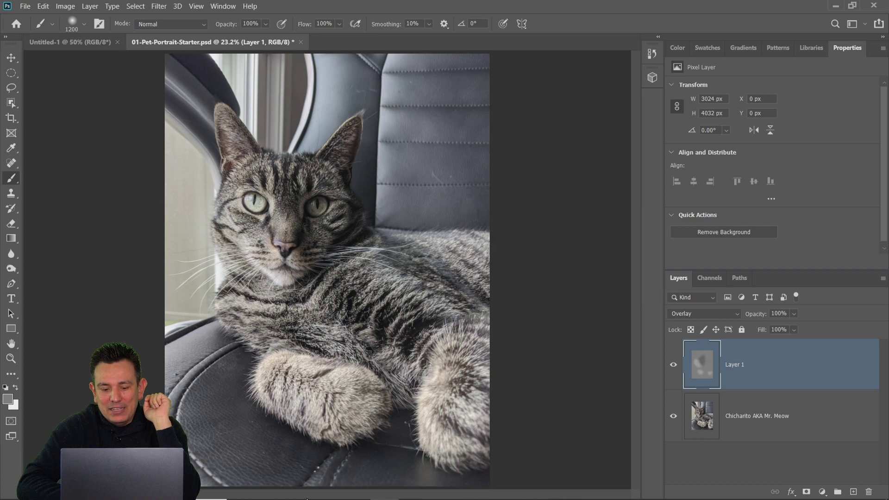
- Switch to Chrome and review the Retouching challenge description on the Behance Photoshop challenge page
{"action": "left_click", "coordinate": [835, 6]}
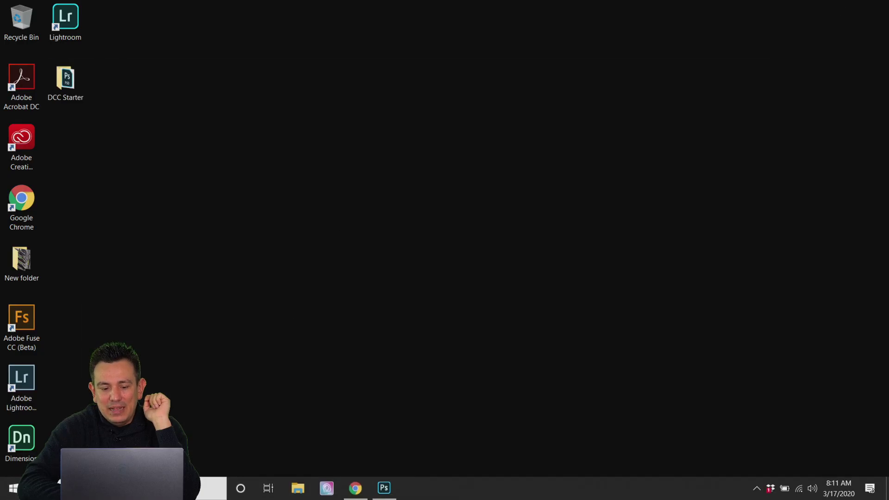
{"action": "left_click", "coordinate": [355, 490]}
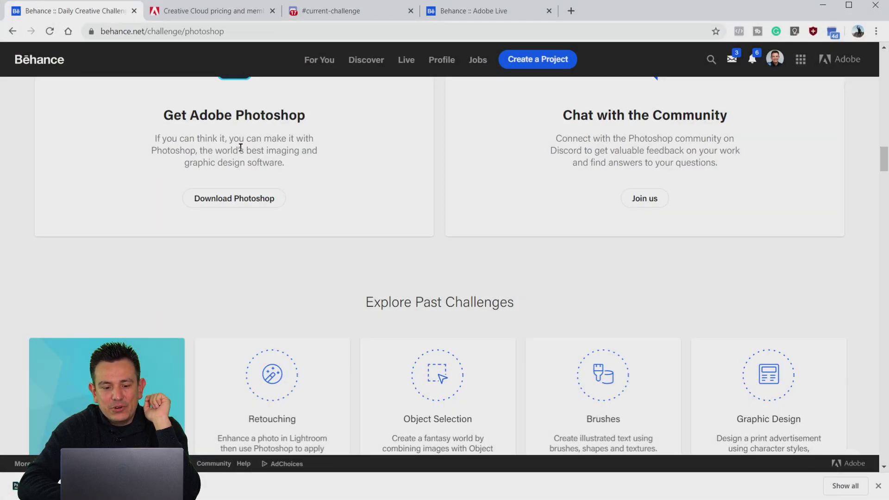
{"action": "scroll", "coordinate": [312, 306], "scroll_direction": "up", "scroll_amount": 3}
{"action": "scroll", "coordinate": [312, 306], "scroll_direction": "down", "scroll_amount": 8}
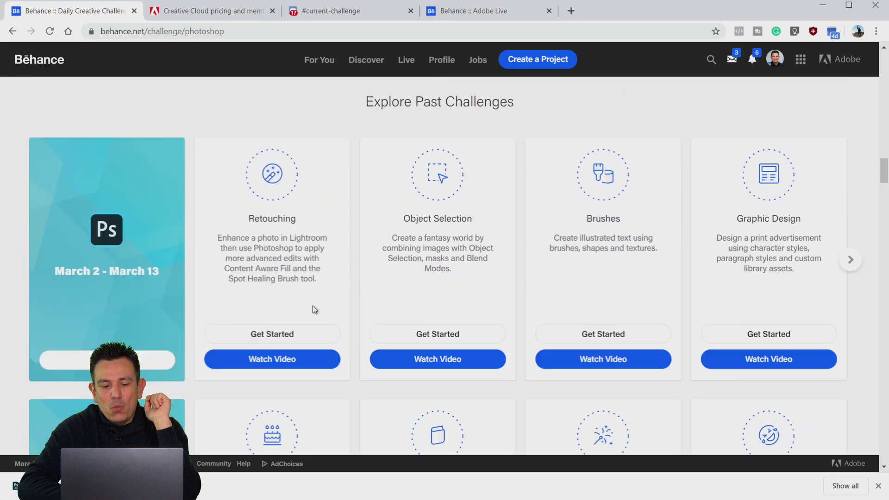
{"action": "scroll", "coordinate": [313, 310], "scroll_direction": "up", "scroll_amount": 5}
{"action": "scroll", "coordinate": [267, 246], "scroll_direction": "up", "scroll_amount": 3}
{"action": "scroll", "coordinate": [267, 246], "scroll_direction": "down", "scroll_amount": 3}
{"action": "scroll", "coordinate": [267, 246], "scroll_direction": "up", "scroll_amount": 8}
{"action": "scroll", "coordinate": [268, 250], "scroll_direction": "up", "scroll_amount": 10}
{"action": "scroll", "coordinate": [268, 250], "scroll_direction": "down", "scroll_amount": 3}
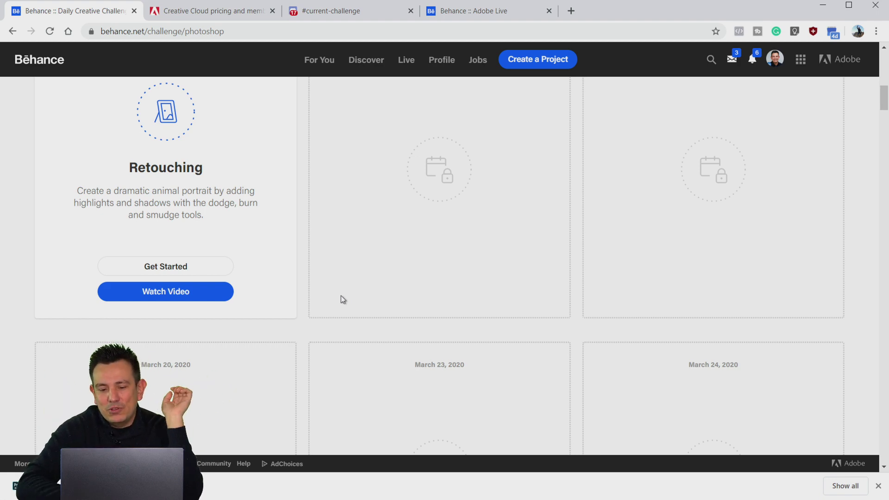
{"action": "left_click", "coordinate": [823, 6]}
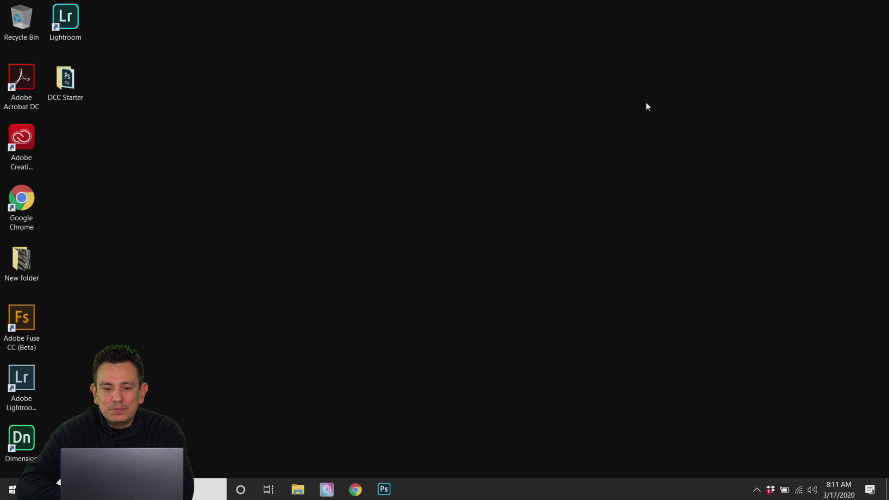
- Switch back to Photoshop, add a new layer and activate the Blur tool with Sample All Layers enabled
{"action": "left_click", "coordinate": [399, 495]}
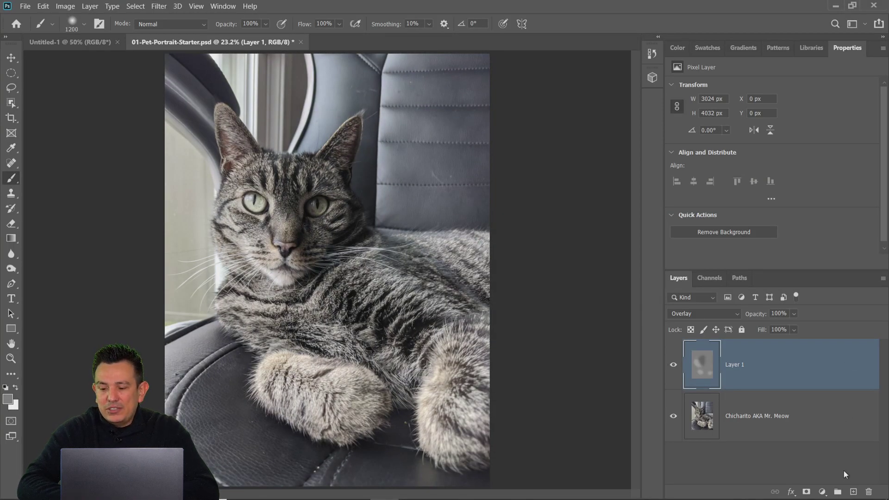
{"action": "left_click", "coordinate": [853, 491]}
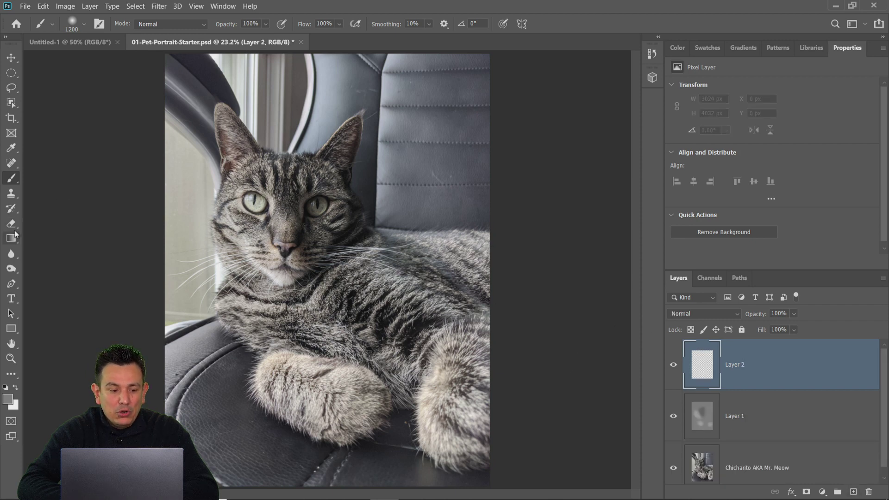
{"action": "left_click", "coordinate": [12, 271]}
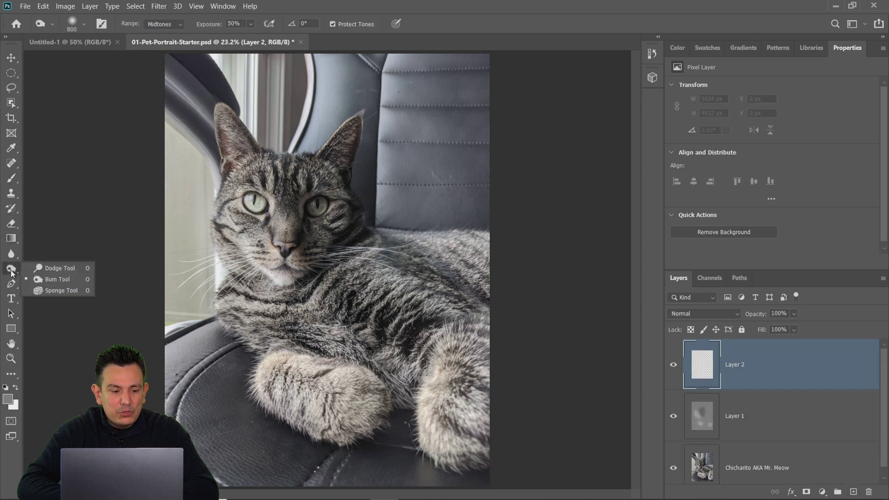
{"action": "left_click", "coordinate": [11, 254]}
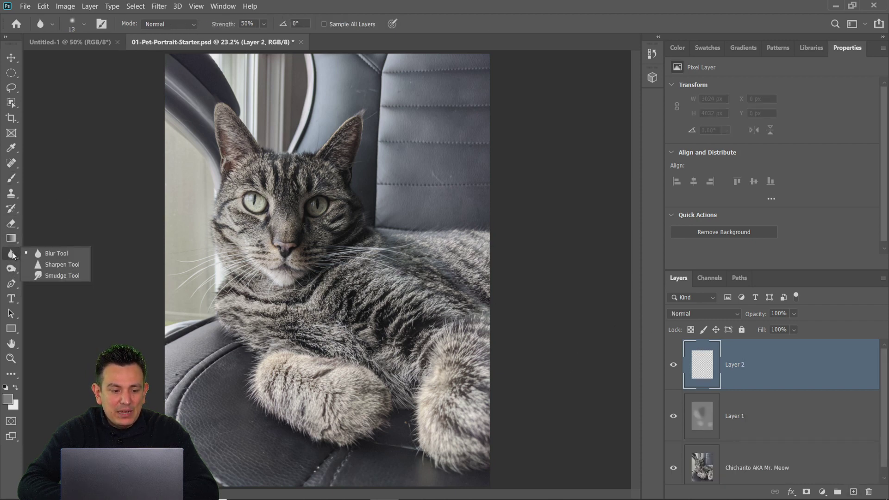
{"action": "left_click", "coordinate": [65, 254]}
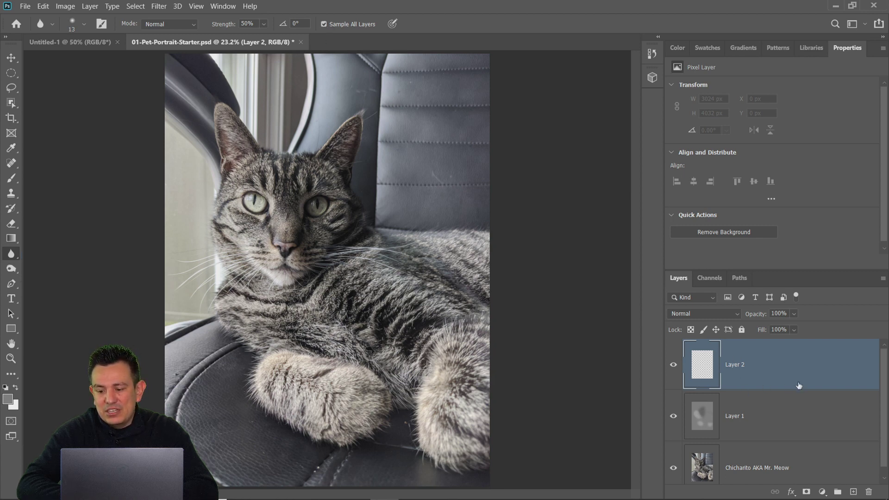
- Add another layer and blur the fur on the cat's body at 50% strength with a 900 px brush
{"action": "left_click", "coordinate": [854, 492]}
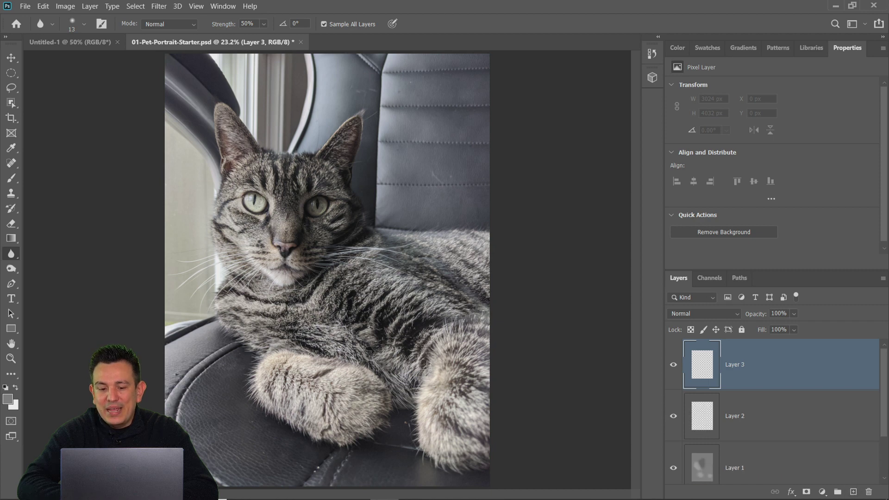
{"action": "left_click", "coordinate": [435, 298]}
{"action": "key", "text": "bracketright"}
{"action": "key", "text": "bracketright"}
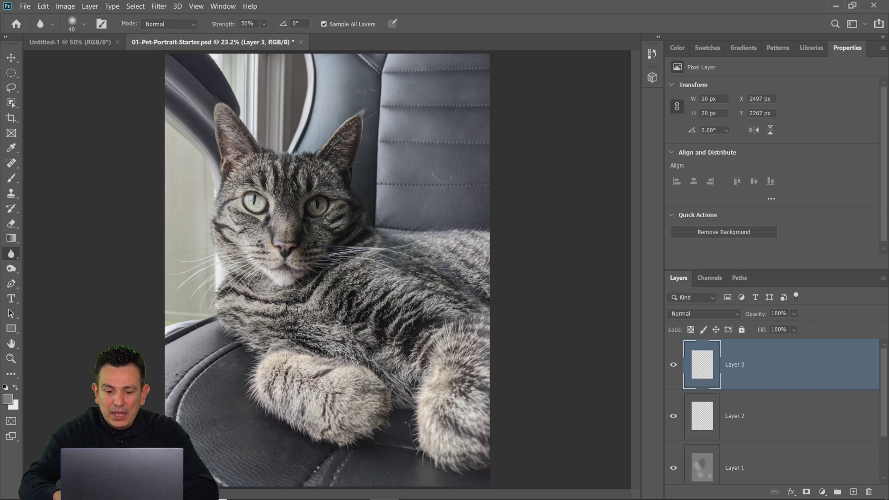
{"action": "key", "text": "bracketright"}
{"action": "key", "text": "bracketright"}
{"action": "key", "text": "bracketright"}
{"action": "key", "text": "bracketright"}
{"action": "key", "text": "bracketright"}
{"action": "key", "text": "bracketright"}
{"action": "key", "text": "bracketright"}
{"action": "key", "text": "bracketright"}
{"action": "key", "text": "bracketright"}
{"action": "key", "text": "bracketright"}
{"action": "key", "text": "bracketright"}
{"action": "key", "text": "bracketright"}
{"action": "key", "text": "bracketright"}
{"action": "key", "text": "bracketright"}
{"action": "key", "text": "bracketright"}
{"action": "key", "text": "bracketright"}
{"action": "key", "text": "bracketright"}
{"action": "key", "text": "bracketright"}
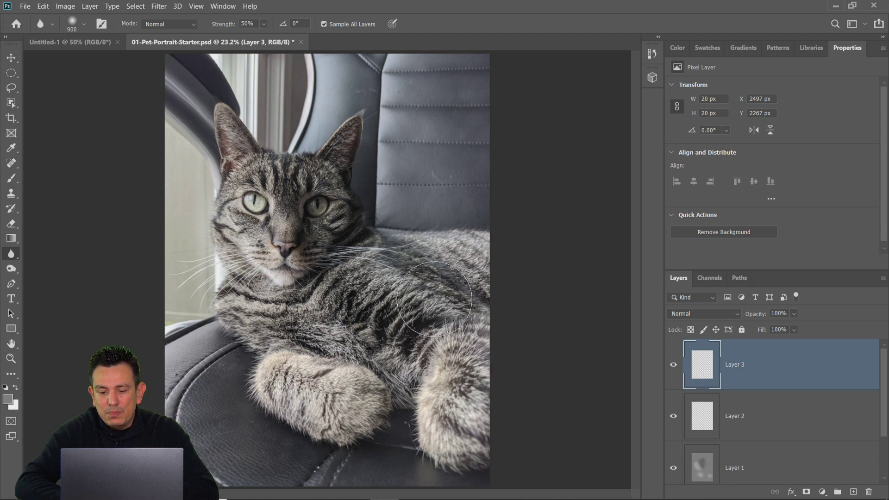
{"action": "left_click_drag", "start_coordinate": [431, 295], "coordinate": [443, 303]}
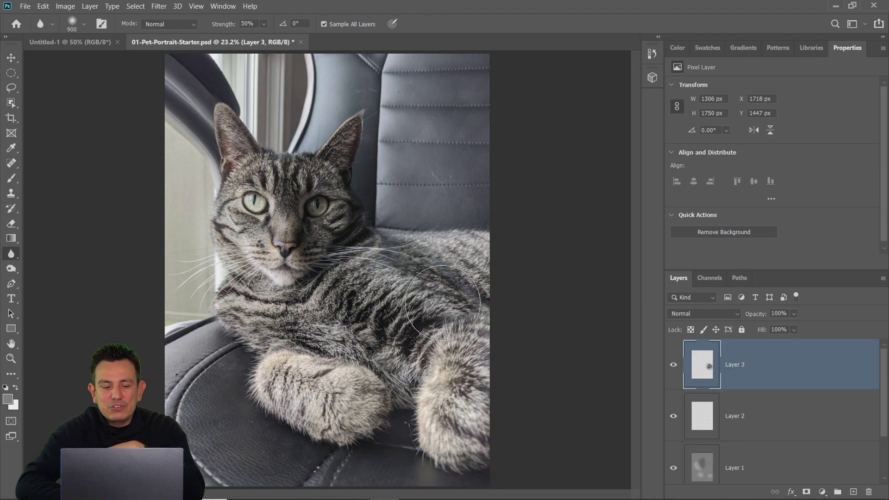
- Examine the blurred fur up close by toggling the blur layer's visibility
{"action": "left_click", "coordinate": [11, 358]}
{"action": "left_click_drag", "start_coordinate": [437, 298], "coordinate": [438, 298]}
{"action": "left_click", "coordinate": [437, 299]}
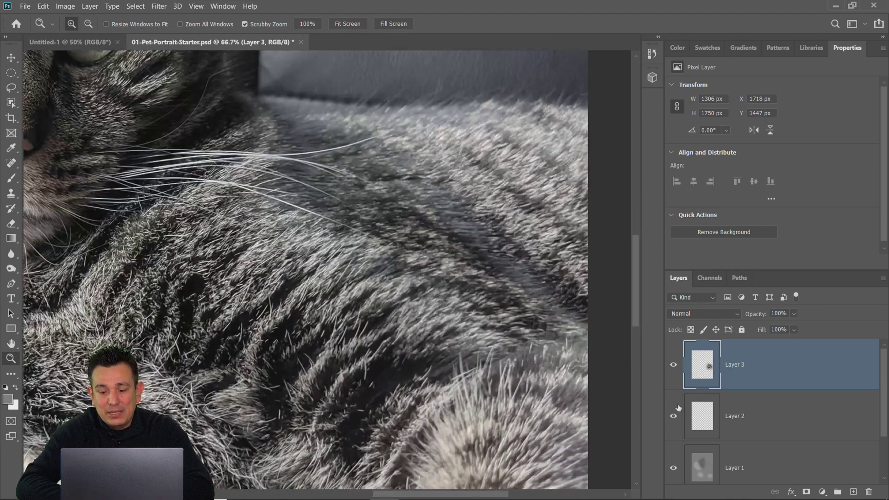
{"action": "left_click", "coordinate": [672, 366]}
{"action": "left_click", "coordinate": [672, 366]}
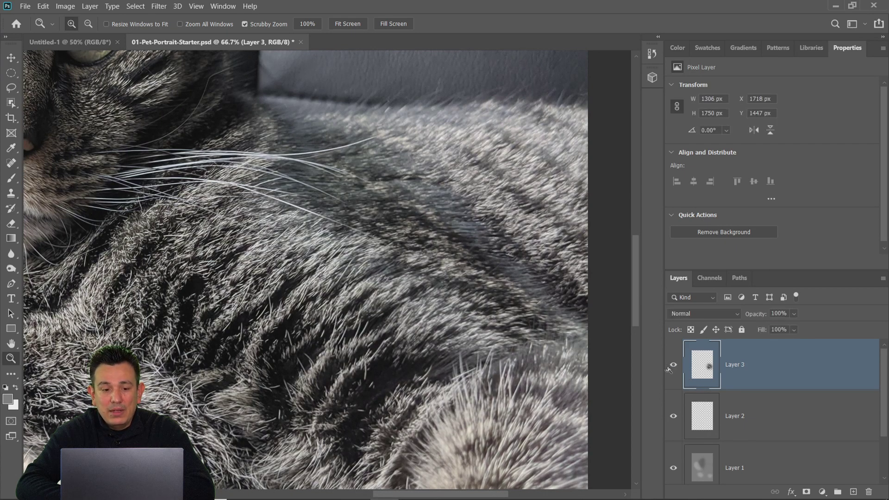
- Set the Blur tool's strength to 100% and blur the fur on the cat's body again
{"action": "left_click", "coordinate": [11, 253]}
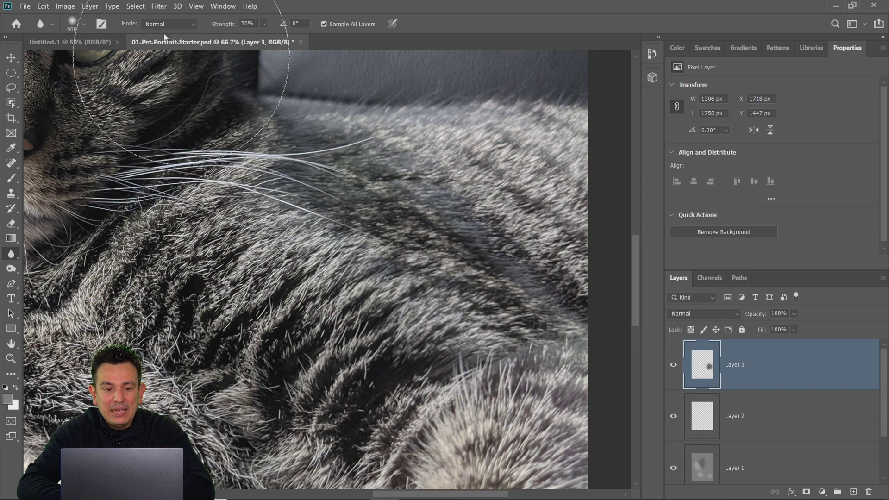
{"action": "left_click_drag", "start_coordinate": [222, 24], "coordinate": [293, 51]}
{"action": "mouse_move", "coordinate": [492, 209]}
{"action": "left_mouse_down"}
{"action": "mouse_move", "coordinate": [443, 323]}
{"action": "mouse_move", "coordinate": [449, 291]}
{"action": "mouse_move", "coordinate": [472, 296]}
{"action": "left_mouse_up"}
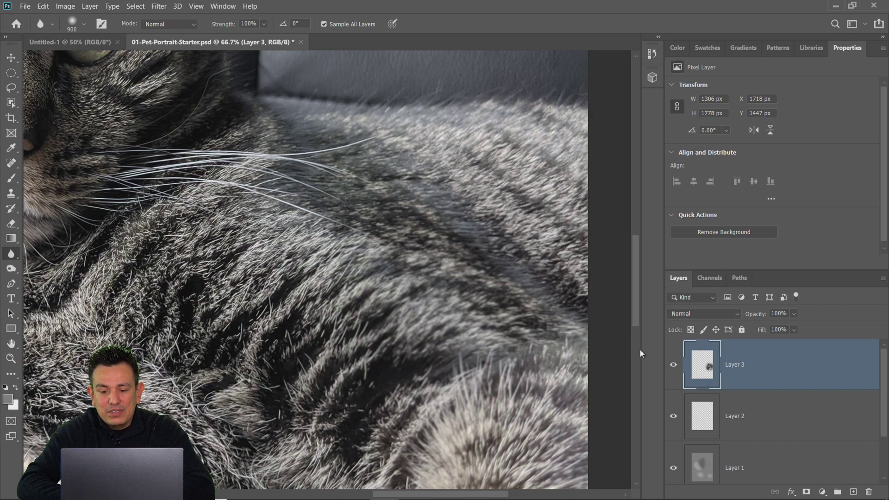
- Compare the fur with and without the stronger blur by toggling the layer's visibility
{"action": "left_click", "coordinate": [673, 365]}
{"action": "left_click", "coordinate": [672, 367]}
{"action": "left_click", "coordinate": [672, 367]}
{"action": "left_click", "coordinate": [673, 367]}
{"action": "left_click", "coordinate": [672, 367]}
{"action": "left_click", "coordinate": [673, 367]}
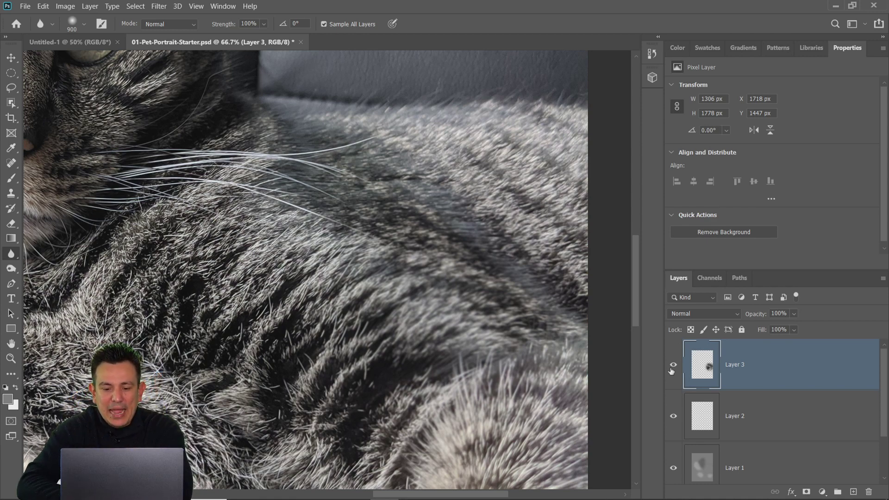
- Delete the two blur layers and the gray dodge-and-burn layer above the cat photo
{"action": "key", "text": "Delete"}
{"action": "key", "text": "Delete"}
{"action": "key", "text": "Delete"}
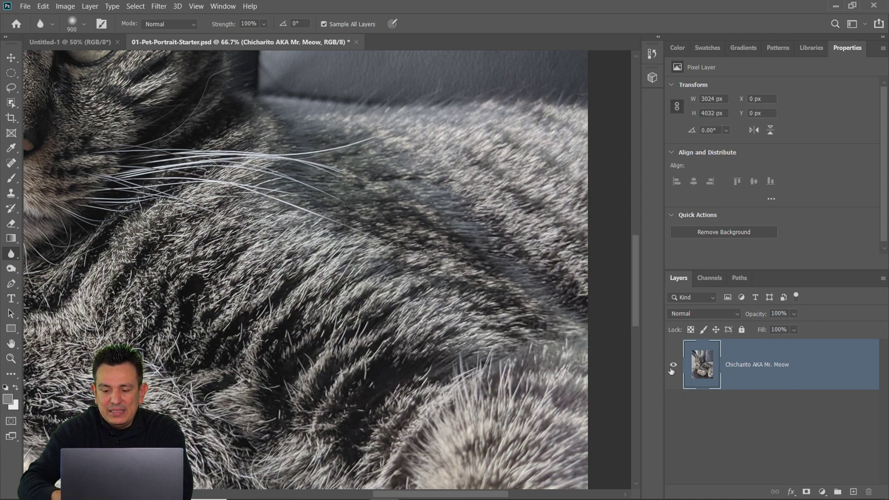
- Convert the cat photo layer to a Smart Object
{"action": "double_click", "coordinate": [11, 343]}
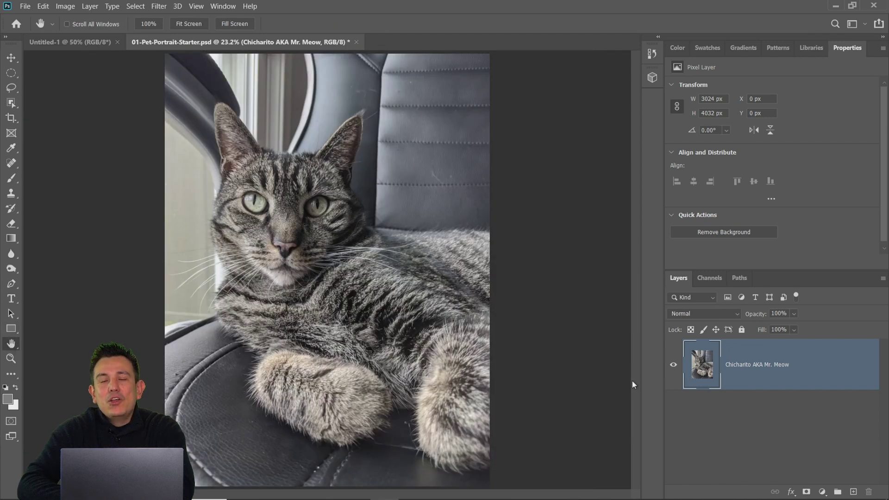
{"action": "left_click", "coordinate": [865, 380], "text": "ctrl"}
{"action": "left_click", "coordinate": [864, 381]}
{"action": "right_click", "coordinate": [866, 381]}
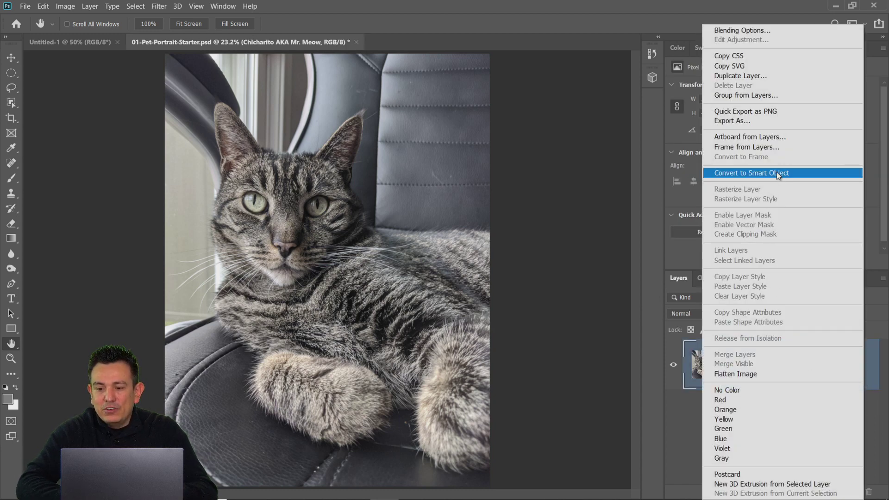
{"action": "left_click", "coordinate": [776, 172]}
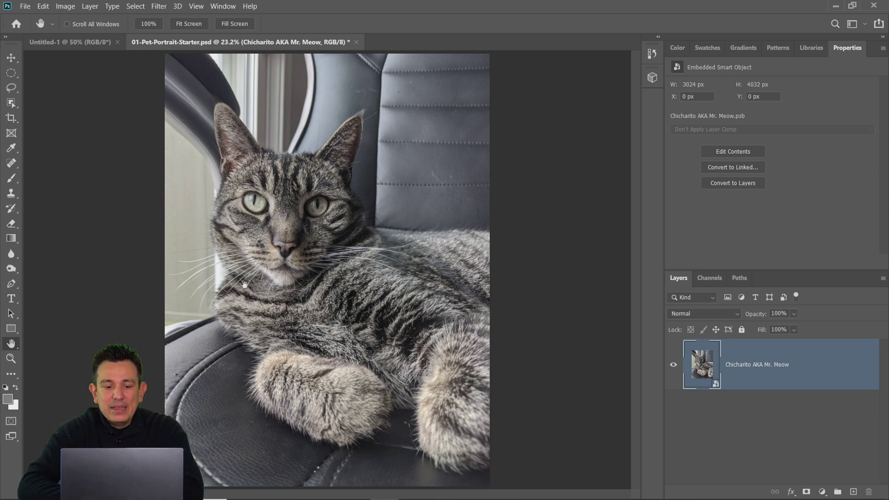
- Open the Camera Raw filter on the cat Smart Object and try the Black & White treatment before returning to Color
{"action": "left_click", "coordinate": [157, 8]}
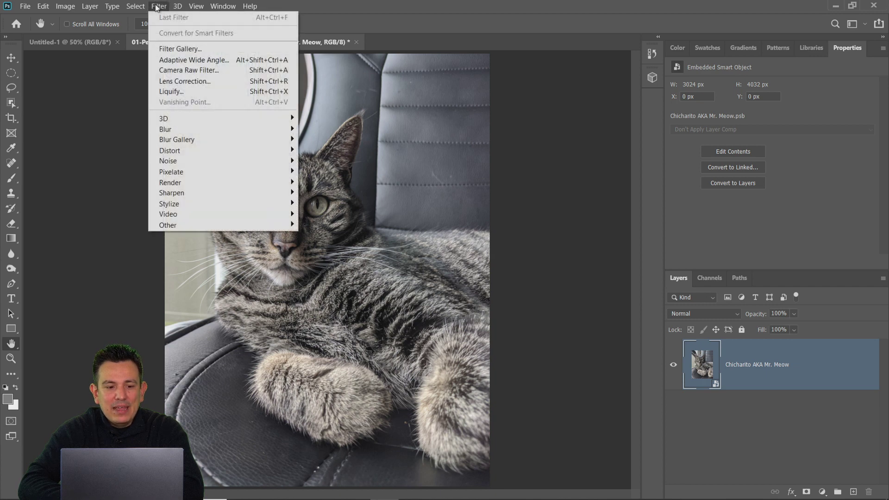
{"action": "left_click", "coordinate": [185, 76]}
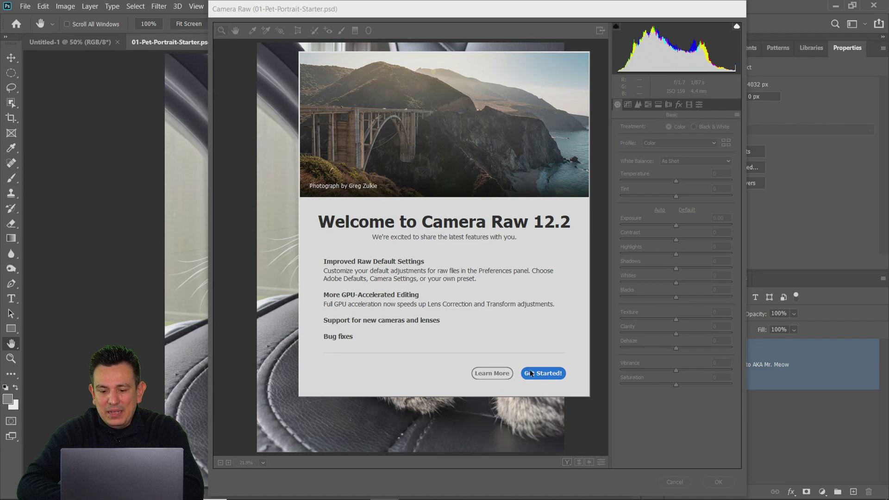
{"action": "left_click", "coordinate": [536, 374]}
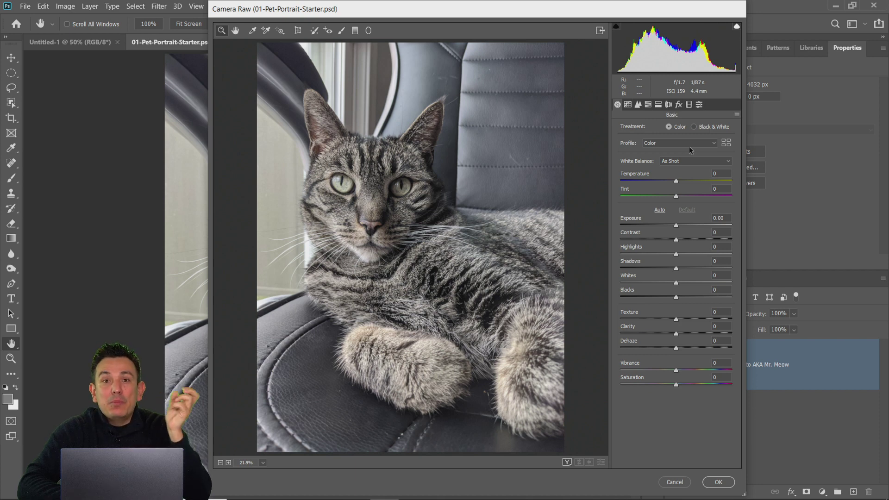
{"action": "left_click", "coordinate": [697, 127]}
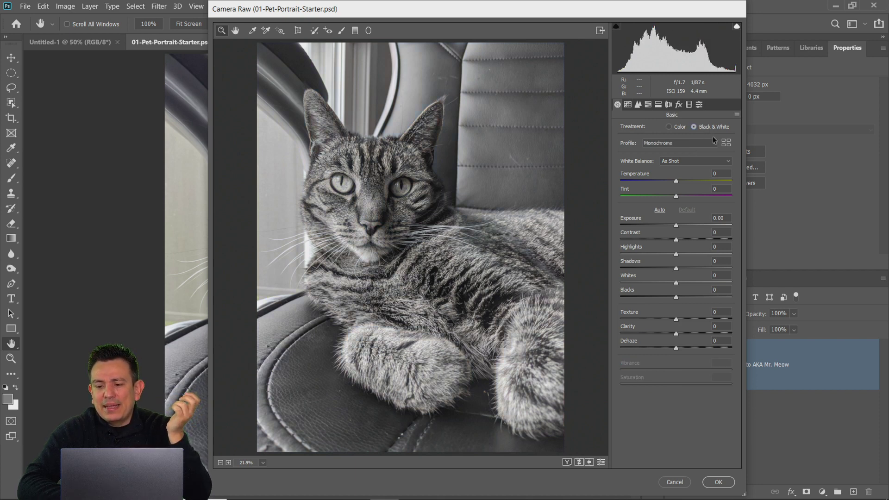
{"action": "left_click", "coordinate": [669, 127]}
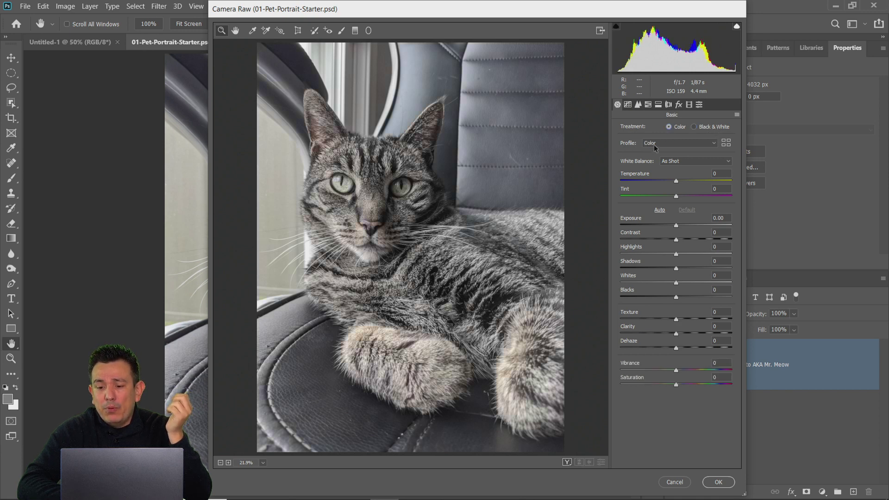
- Open the Camera Raw Profile Browser and expand the B&W profile group
{"action": "left_click", "coordinate": [655, 144]}
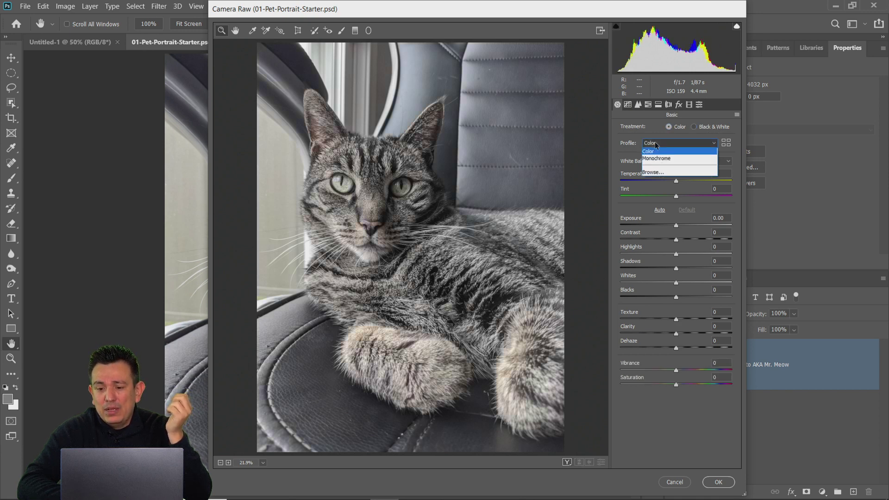
{"action": "left_click", "coordinate": [654, 173]}
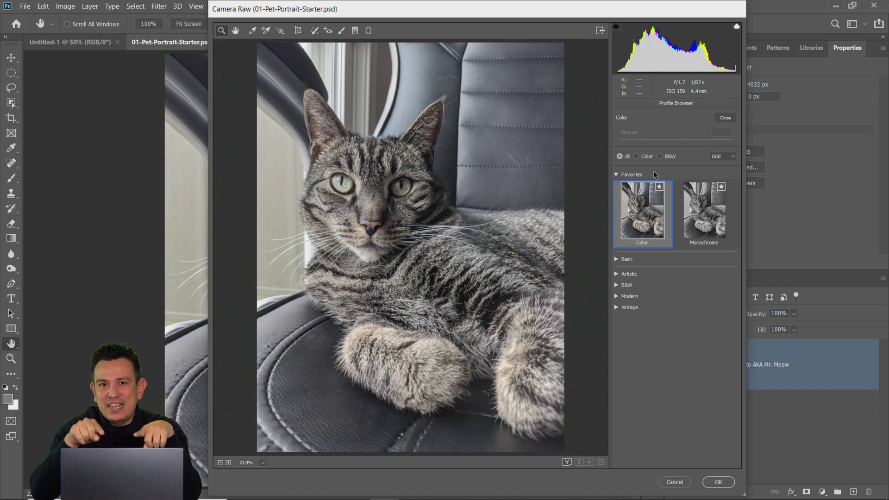
{"action": "left_click", "coordinate": [616, 287]}
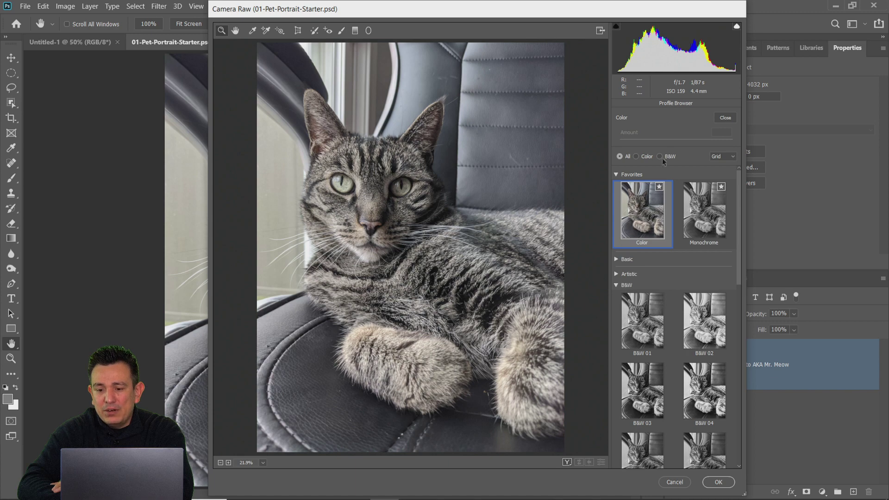
- Try the black-and-white profiles from B&W 01 through B&W 10 on the cat photo
{"action": "left_click", "coordinate": [642, 323]}
{"action": "left_click", "coordinate": [686, 328]}
{"action": "left_click", "coordinate": [639, 402]}
{"action": "left_click", "coordinate": [701, 393]}
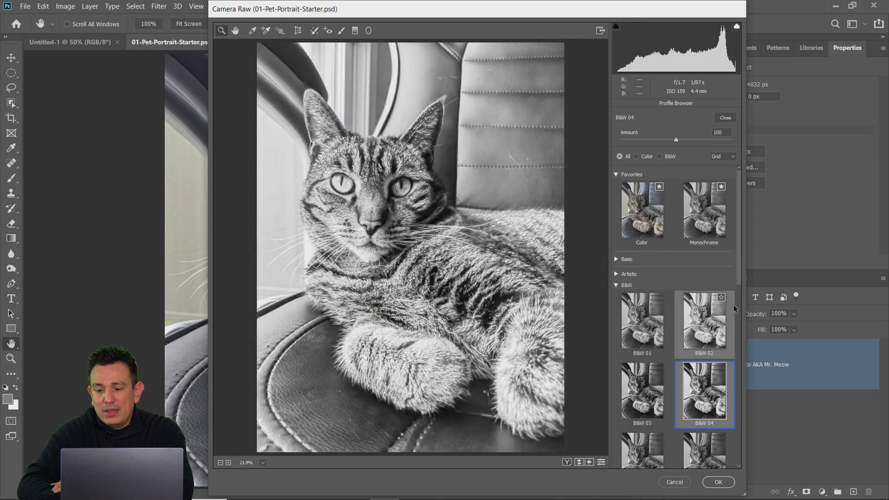
{"action": "scroll", "coordinate": [654, 269], "scroll_direction": "down", "scroll_amount": 5}
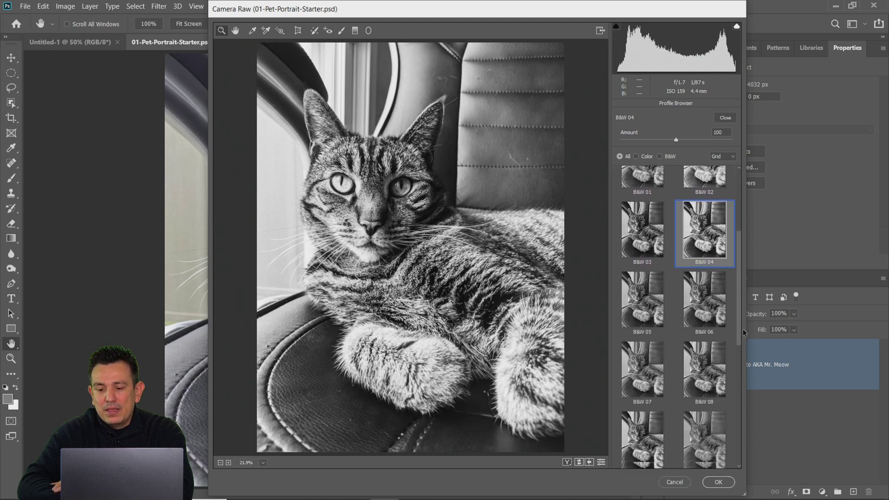
{"action": "left_click", "coordinate": [654, 268]}
{"action": "left_click", "coordinate": [690, 265]}
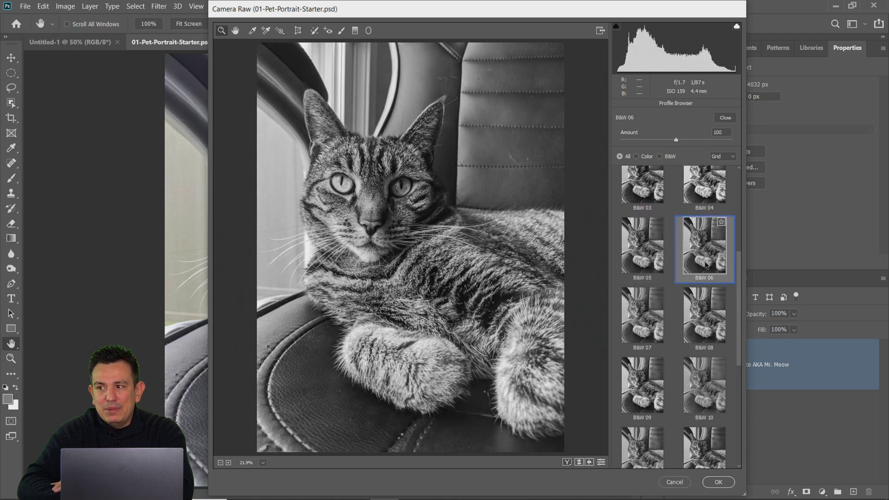
{"action": "left_click", "coordinate": [639, 334]}
{"action": "left_click", "coordinate": [702, 320]}
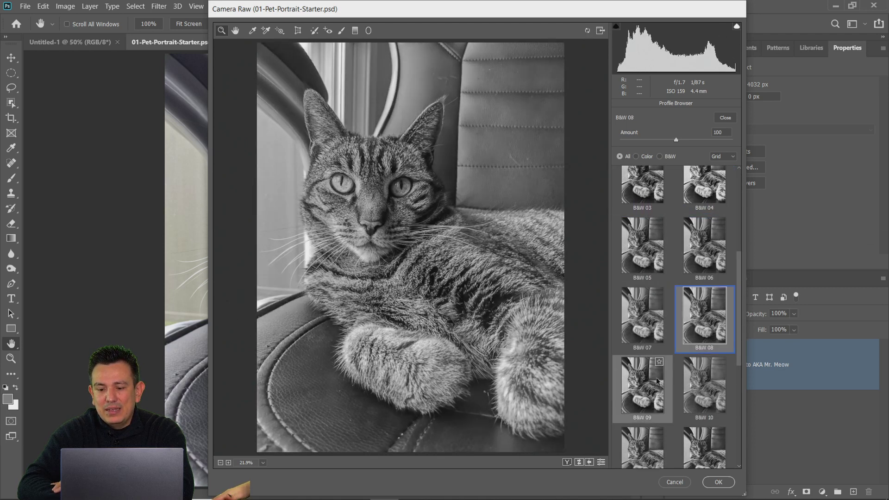
{"action": "left_click", "coordinate": [644, 386]}
{"action": "left_click", "coordinate": [689, 383]}
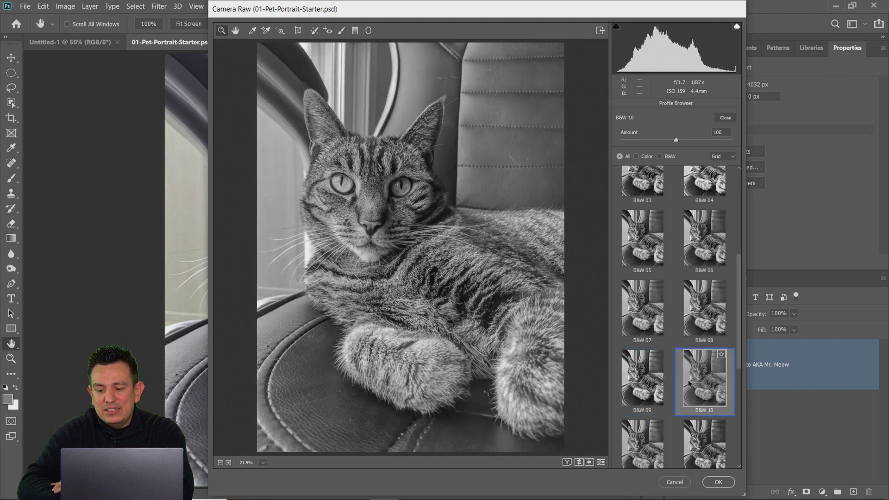
- Choose the B&W 11 profile and apply the Camera Raw filter to the cat Smart Object
{"action": "scroll", "coordinate": [688, 383], "scroll_direction": "down", "scroll_amount": 2}
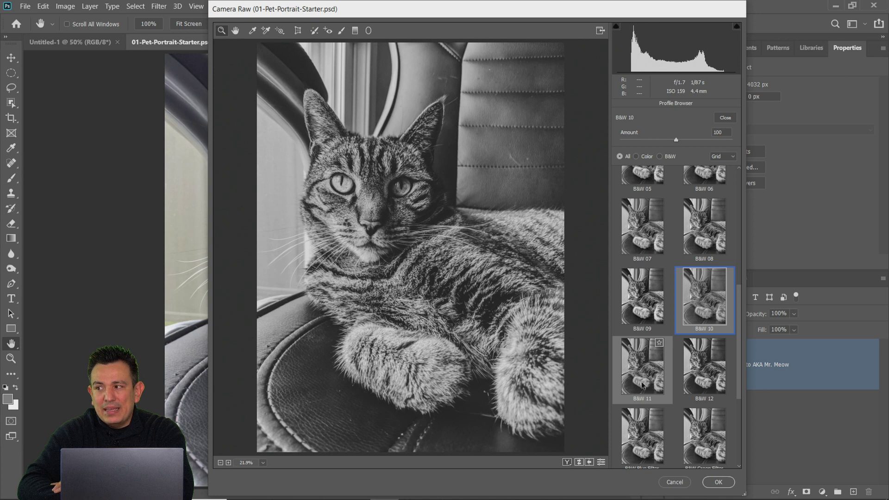
{"action": "left_click", "coordinate": [643, 385]}
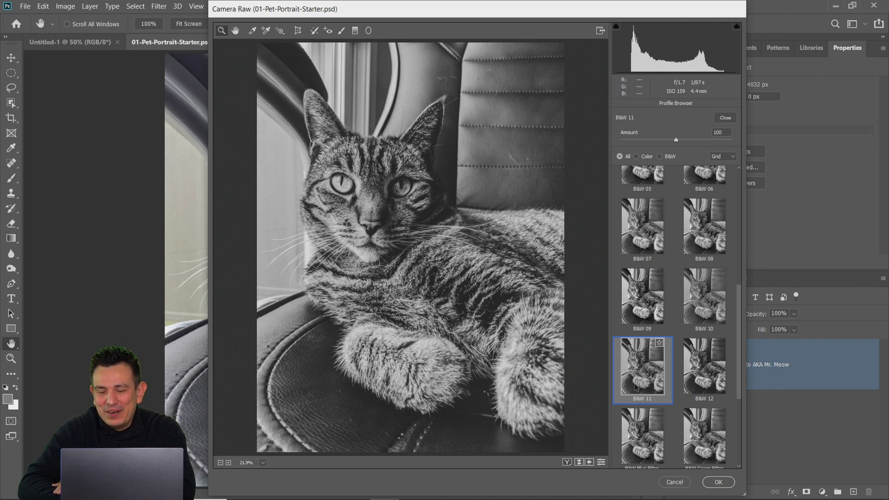
{"action": "left_click", "coordinate": [718, 482]}
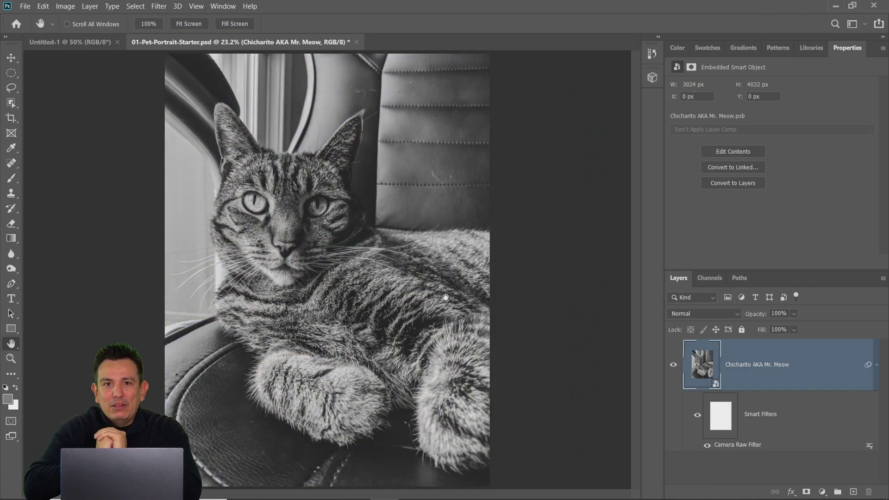
{"action": "left_click", "coordinate": [11, 359]}
{"action": "left_click_drag", "start_coordinate": [245, 375], "coordinate": [245, 375]}
{"action": "left_click_drag", "start_coordinate": [275, 311], "coordinate": [275, 311]}
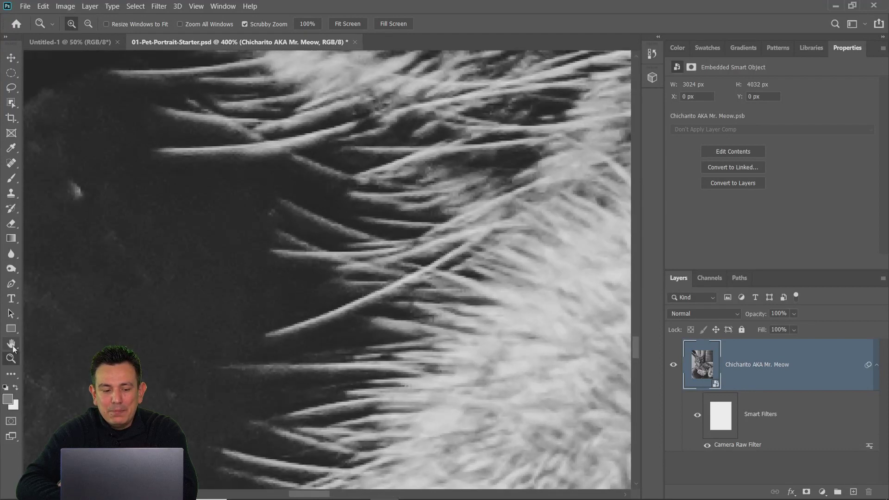
{"action": "double_click", "coordinate": [12, 345]}
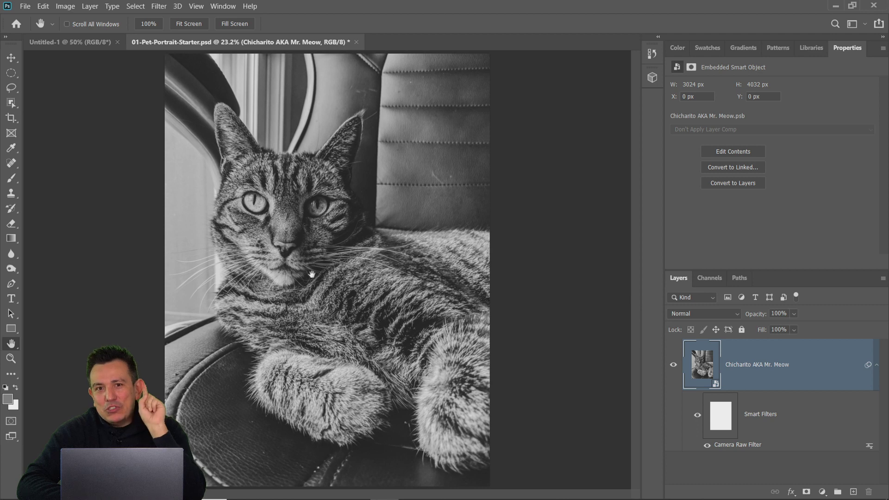
- Reopen the Camera Raw smart filter and set Highlights to -49 and Shadows to -38, with Whites reset to 0
{"action": "double_click", "coordinate": [737, 444]}
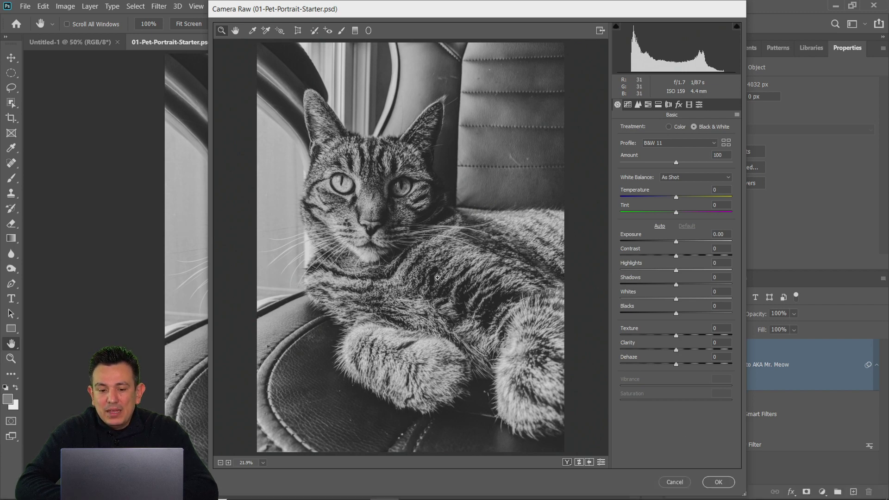
{"action": "left_click_drag", "start_coordinate": [366, 217], "coordinate": [412, 268]}
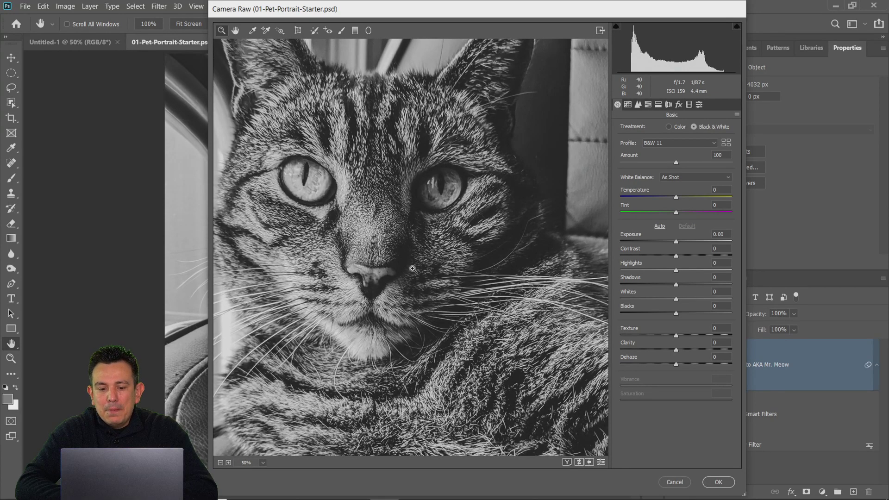
{"action": "left_click", "coordinate": [412, 268], "text": "alt"}
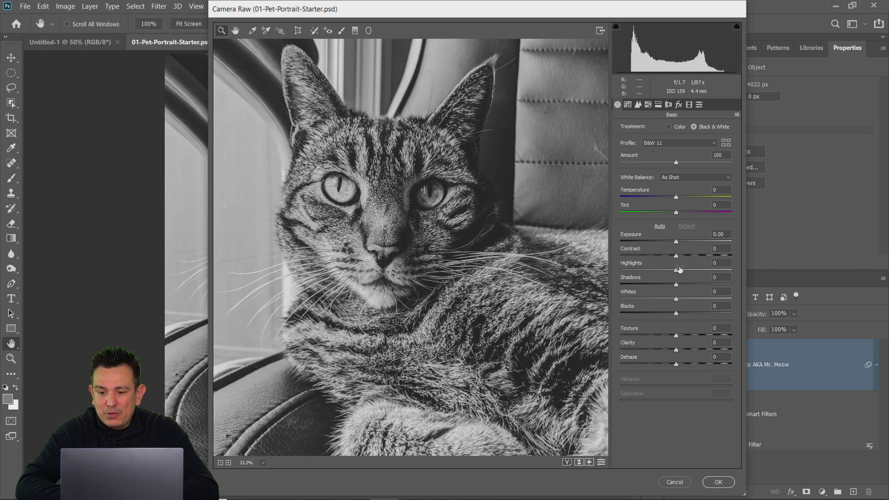
{"action": "left_click_drag", "start_coordinate": [676, 273], "coordinate": [654, 286]}
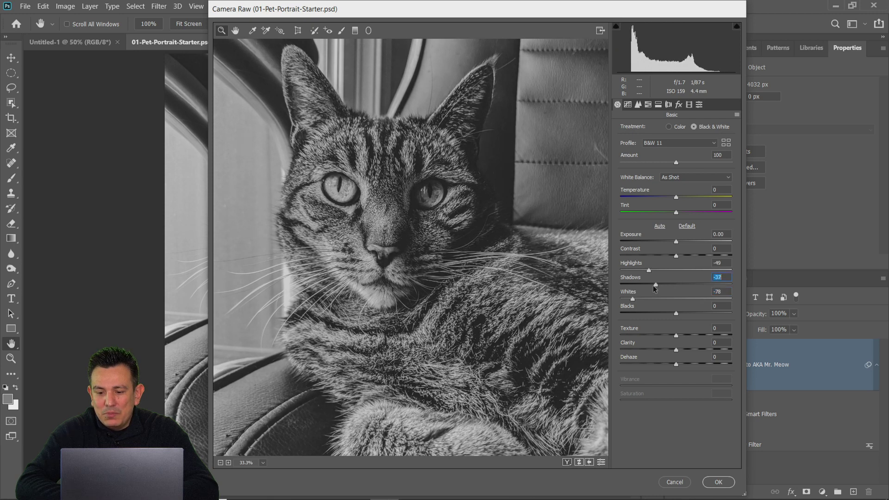
{"action": "double_click", "coordinate": [632, 299]}
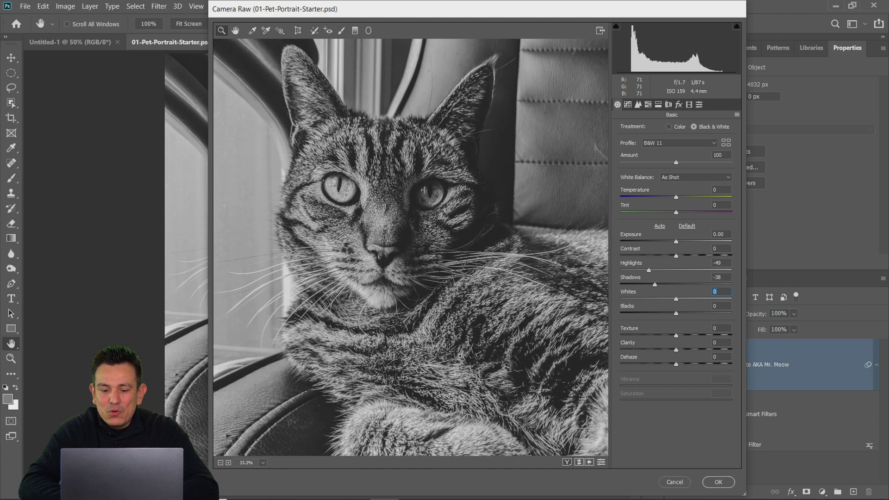
- Raise the cat photo's Texture to +52 and Clarity to +22 in Camera Raw
{"action": "left_click", "coordinate": [221, 464]}
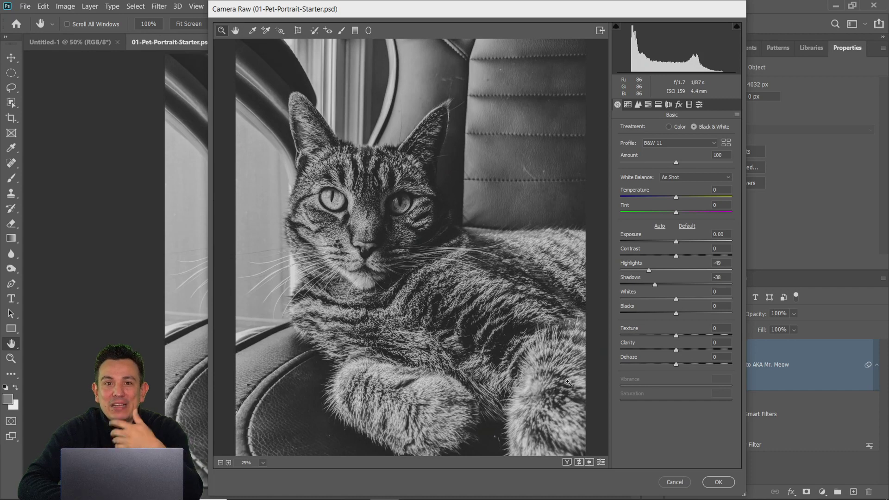
{"action": "left_click", "coordinate": [675, 336]}
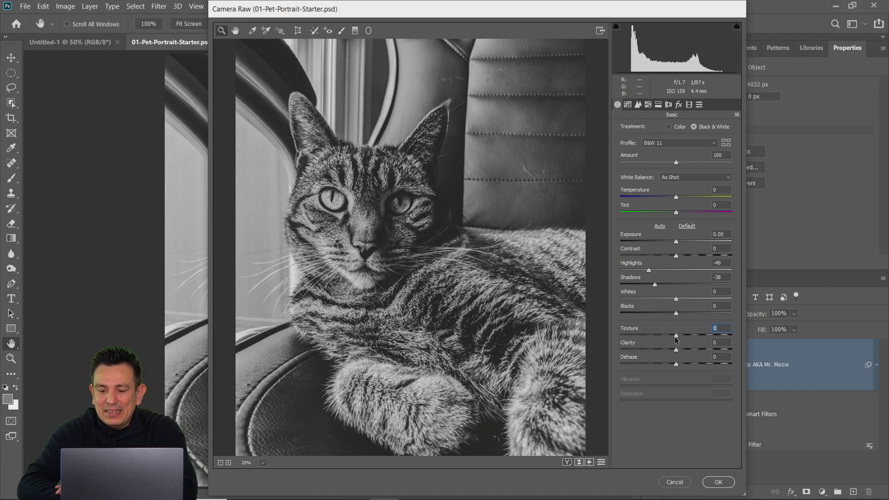
{"action": "mouse_move", "coordinate": [709, 341]}
{"action": "left_mouse_down"}
{"action": "mouse_move", "coordinate": [674, 338]}
{"action": "mouse_move", "coordinate": [699, 339]}
{"action": "left_mouse_up"}
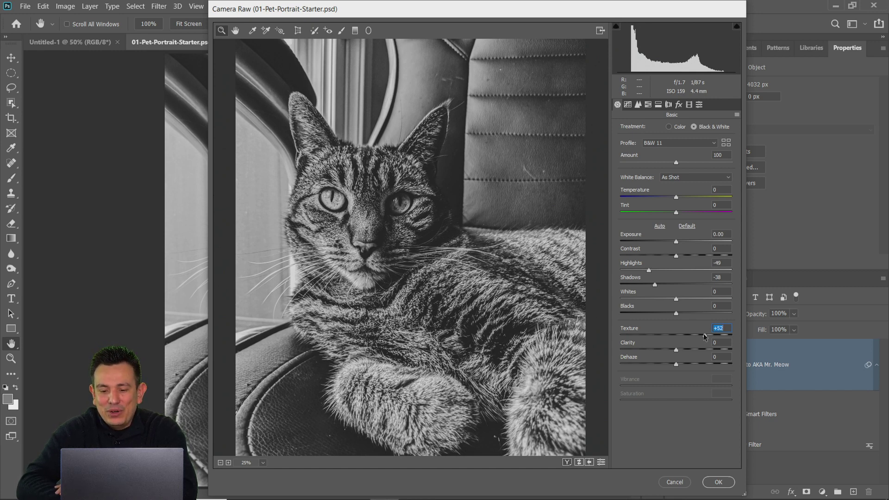
{"action": "left_click_drag", "start_coordinate": [676, 352], "coordinate": [684, 352]}
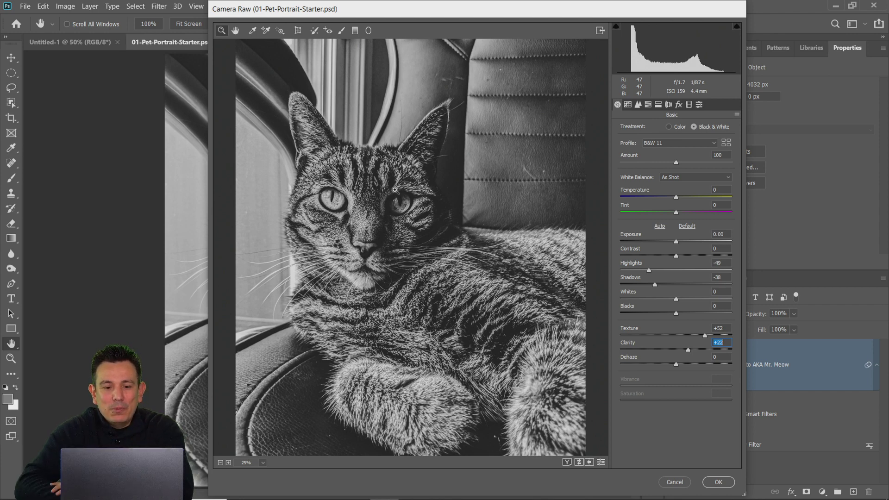
- Reset the Adjustment Brush's local correction settings and reduce its brush size to 10
{"action": "left_click", "coordinate": [343, 35]}
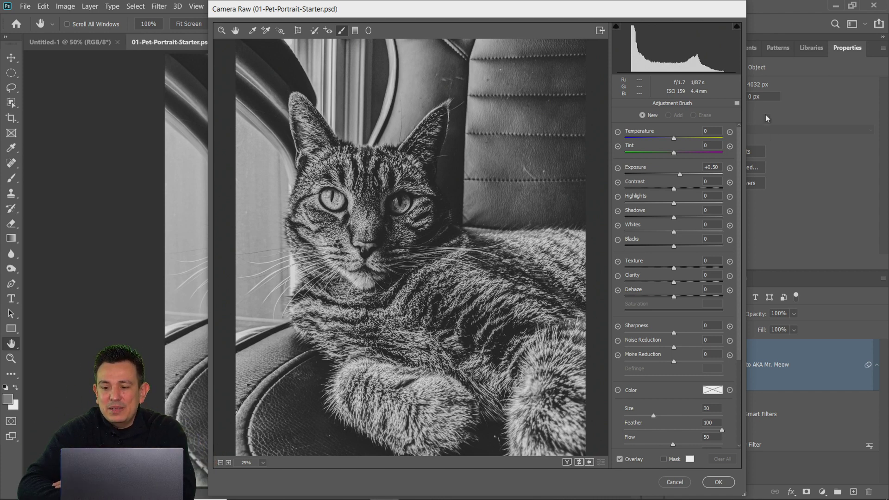
{"action": "left_click", "coordinate": [736, 104]}
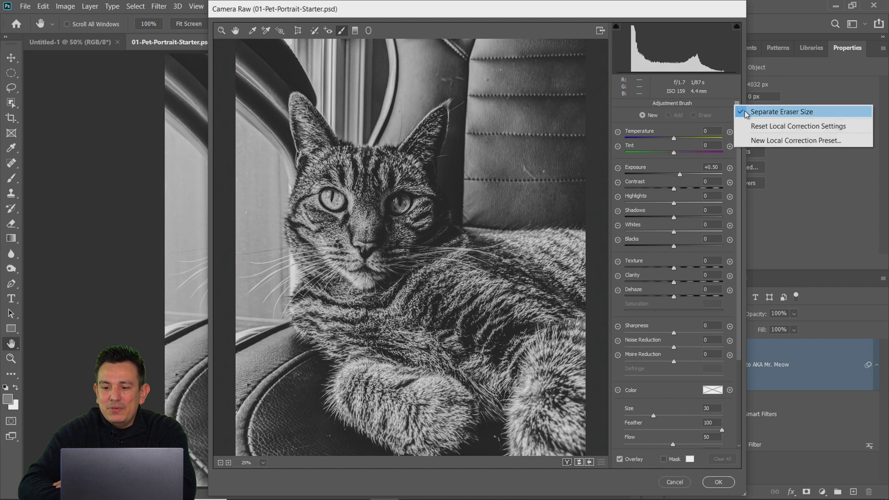
{"action": "left_click", "coordinate": [758, 126]}
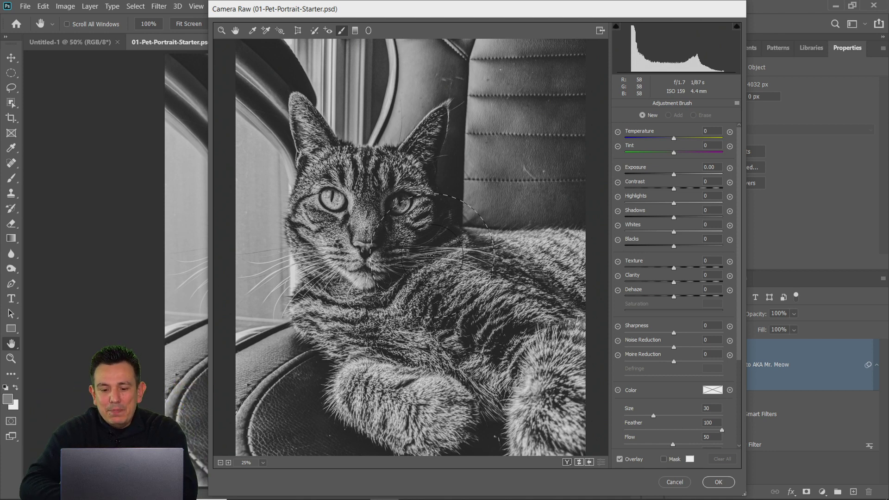
{"action": "key", "text": "bracketleft"}
{"action": "key", "text": "bracketleft"}
{"action": "key", "text": "bracketleft"}
{"action": "key", "text": "bracketleft"}
{"action": "key", "text": "bracketleft"}
{"action": "key", "text": "bracketleft"}
{"action": "key", "text": "bracketleft"}
{"action": "key", "text": "bracketleft"}
{"action": "key", "text": "bracketleft"}
{"action": "key", "text": "bracketleft"}
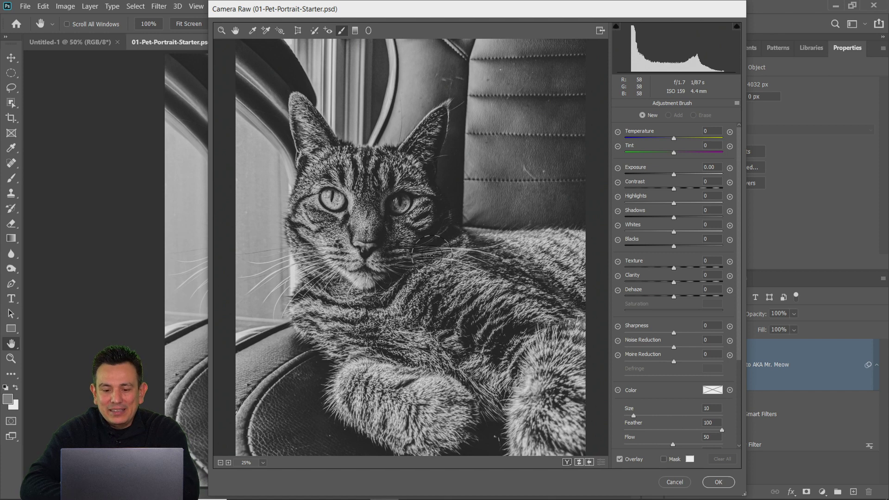
- Darken the cat's back, chest and shaded side of the face with Adjustment Brush strokes at an Exposure of -1.30
{"action": "mouse_move", "coordinate": [432, 255]}
{"action": "left_mouse_down"}
{"action": "mouse_move", "coordinate": [575, 257]}
{"action": "mouse_move", "coordinate": [484, 271]}
{"action": "mouse_move", "coordinate": [472, 256]}
{"action": "left_mouse_up"}
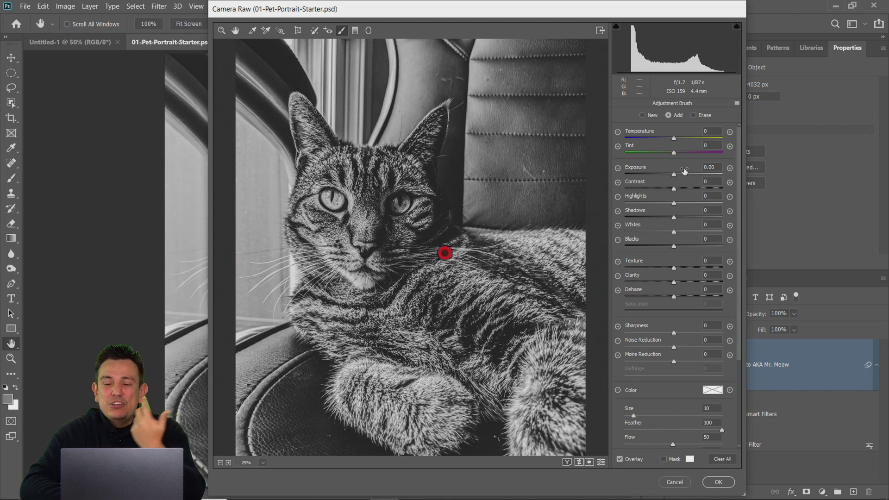
{"action": "left_click_drag", "start_coordinate": [674, 176], "coordinate": [652, 182]}
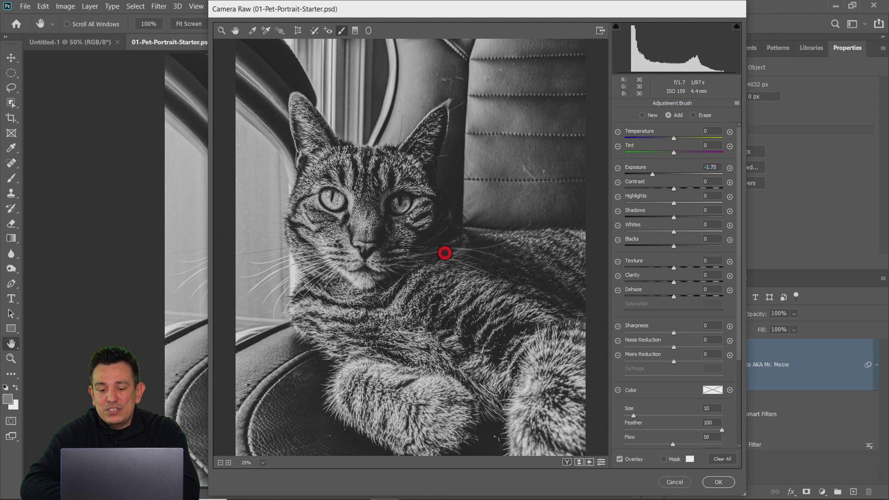
{"action": "mouse_move", "coordinate": [385, 339]}
{"action": "left_mouse_down"}
{"action": "mouse_move", "coordinate": [469, 363]}
{"action": "mouse_move", "coordinate": [389, 291]}
{"action": "mouse_move", "coordinate": [333, 305]}
{"action": "mouse_move", "coordinate": [291, 294]}
{"action": "mouse_move", "coordinate": [331, 328]}
{"action": "mouse_move", "coordinate": [348, 335]}
{"action": "mouse_move", "coordinate": [339, 287]}
{"action": "mouse_move", "coordinate": [327, 284]}
{"action": "mouse_move", "coordinate": [308, 245]}
{"action": "mouse_move", "coordinate": [342, 301]}
{"action": "left_mouse_up"}
{"action": "mouse_move", "coordinate": [405, 250]}
{"action": "left_mouse_down"}
{"action": "mouse_move", "coordinate": [377, 202]}
{"action": "mouse_move", "coordinate": [398, 203]}
{"action": "mouse_move", "coordinate": [428, 154]}
{"action": "left_mouse_up"}
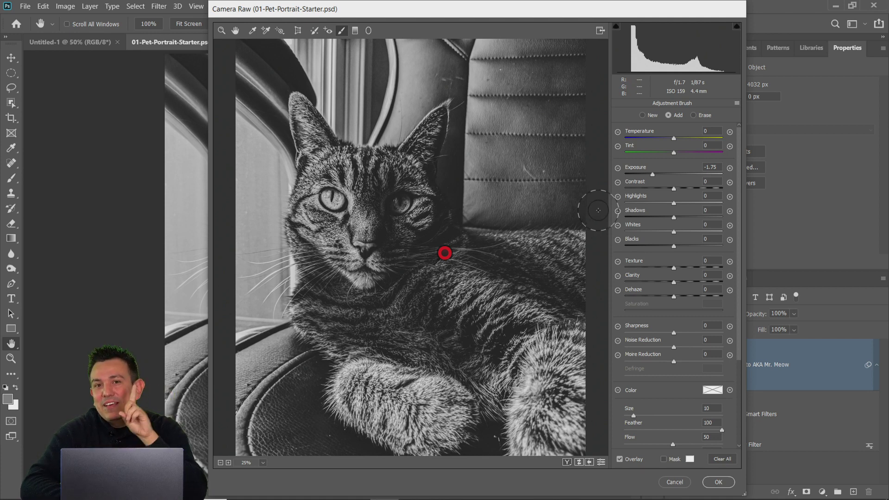
{"action": "mouse_move", "coordinate": [653, 176]}
{"action": "left_mouse_down"}
{"action": "mouse_move", "coordinate": [666, 176]}
{"action": "mouse_move", "coordinate": [658, 179]}
{"action": "left_mouse_up"}
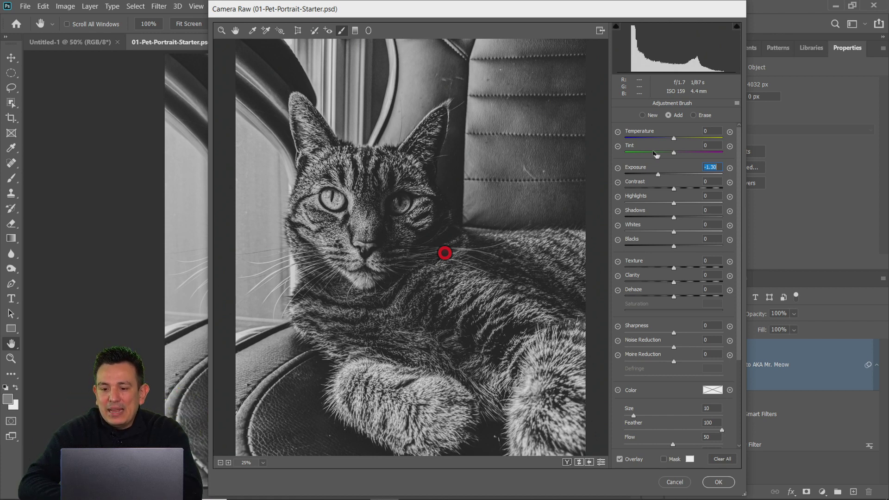
- Brighten the lit side of the cat's face and its front paws with a new Adjustment Brush correction at Exposure +0.65
{"action": "left_click", "coordinate": [643, 115]}
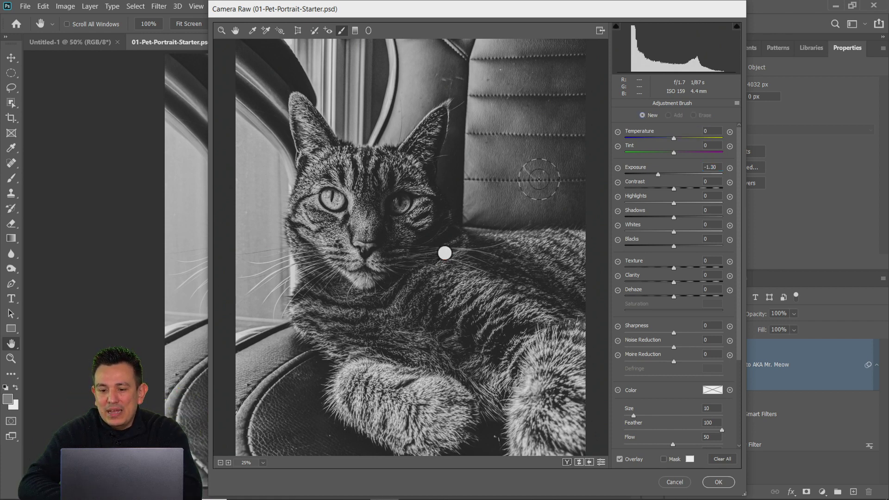
{"action": "mouse_move", "coordinate": [320, 172]}
{"action": "left_mouse_down"}
{"action": "mouse_move", "coordinate": [305, 216]}
{"action": "mouse_move", "coordinate": [354, 291]}
{"action": "left_mouse_up"}
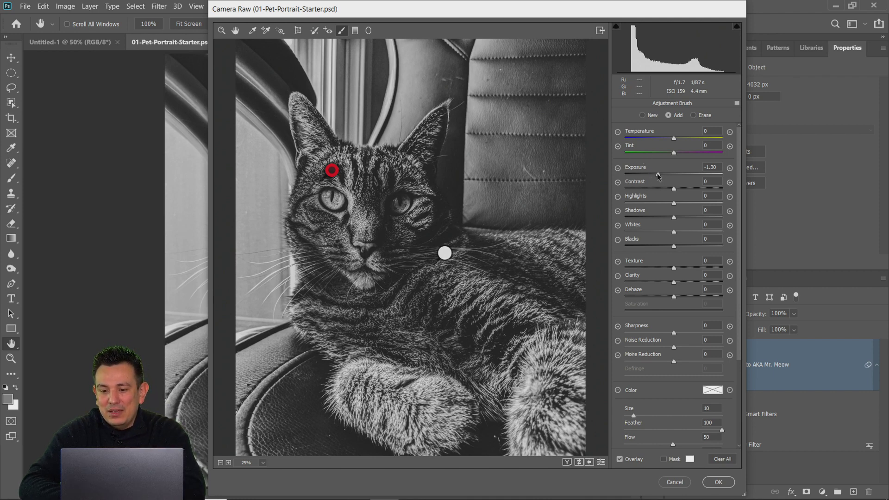
{"action": "left_click_drag", "start_coordinate": [658, 177], "coordinate": [681, 176]}
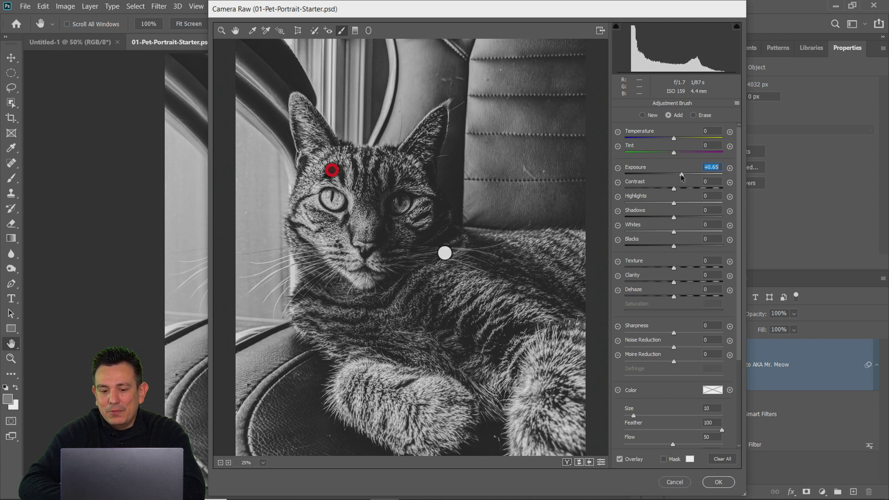
{"action": "left_click_drag", "start_coordinate": [365, 407], "coordinate": [407, 429]}
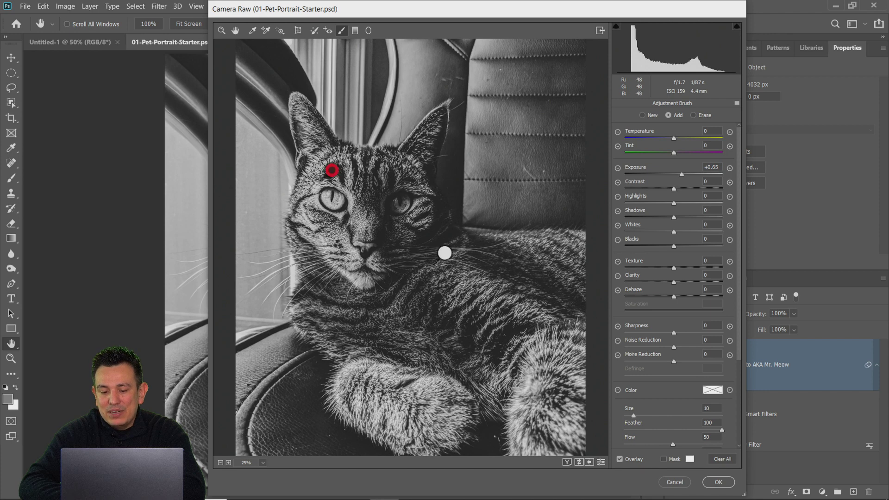
{"action": "left_click_drag", "start_coordinate": [531, 413], "coordinate": [531, 467]}
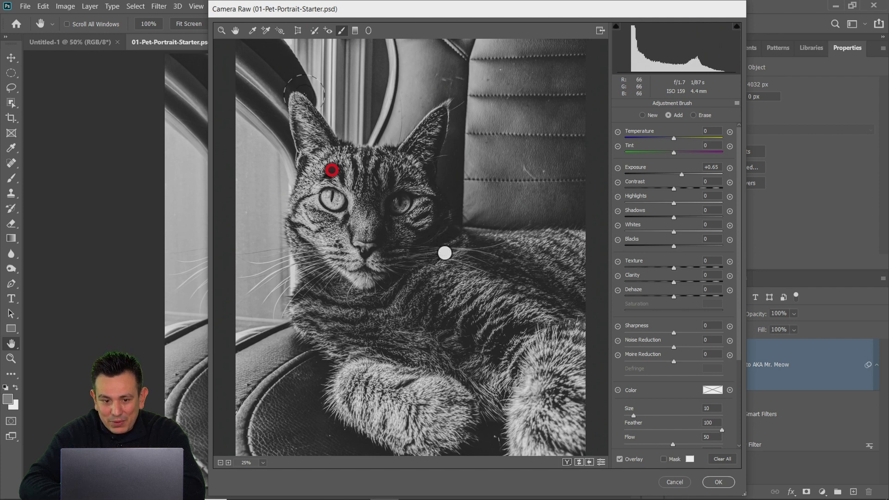
{"action": "left_click", "coordinate": [356, 32]}
{"action": "left_click", "coordinate": [340, 32]}
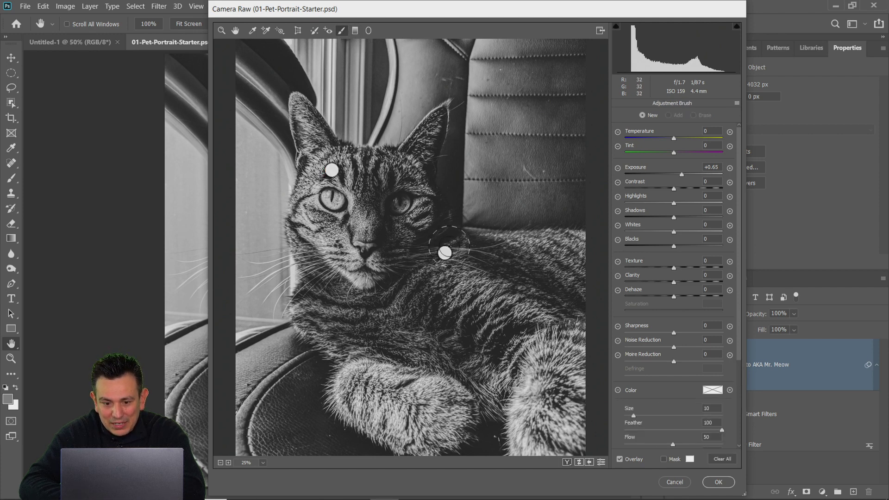
{"action": "left_click", "coordinate": [458, 250]}
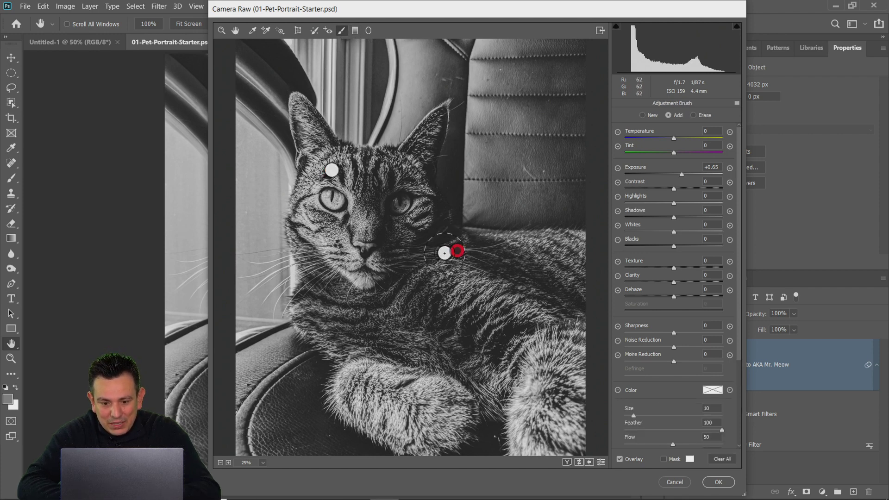
{"action": "key", "text": "Delete"}
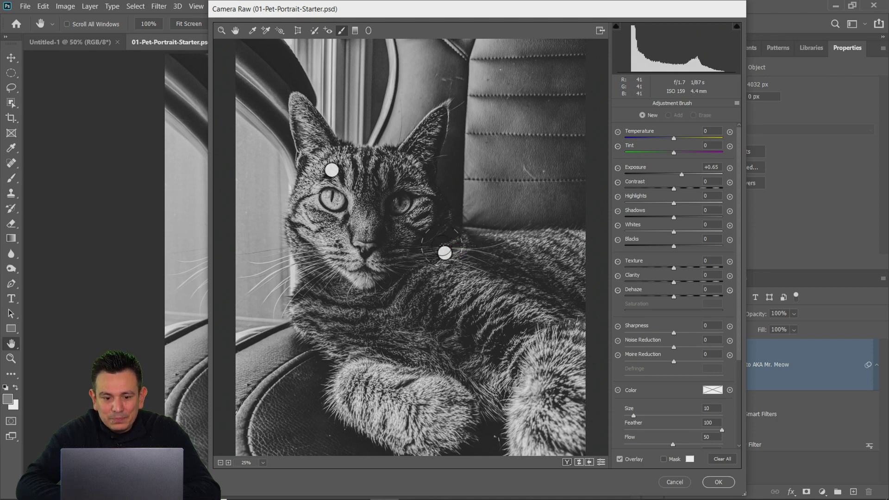
- Extend the -1.30 Exposure burn correction over the cat's front paws and back, and compare the result with the brush corrections off
{"action": "left_click", "coordinate": [444, 253]}
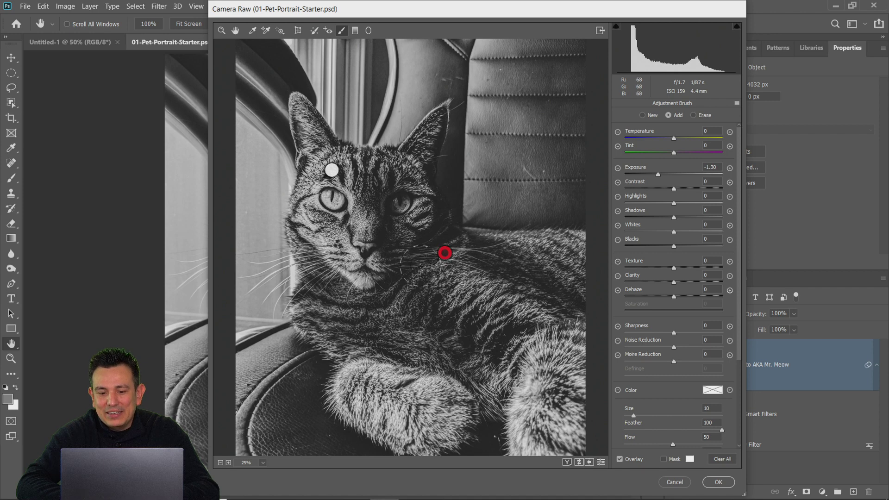
{"action": "mouse_move", "coordinate": [366, 398]}
{"action": "left_mouse_down"}
{"action": "mouse_move", "coordinate": [418, 423]}
{"action": "mouse_move", "coordinate": [368, 410]}
{"action": "mouse_move", "coordinate": [408, 422]}
{"action": "mouse_move", "coordinate": [384, 419]}
{"action": "left_mouse_up"}
{"action": "mouse_move", "coordinate": [523, 392]}
{"action": "left_mouse_down"}
{"action": "mouse_move", "coordinate": [526, 440]}
{"action": "mouse_move", "coordinate": [533, 393]}
{"action": "mouse_move", "coordinate": [565, 440]}
{"action": "mouse_move", "coordinate": [486, 375]}
{"action": "mouse_move", "coordinate": [463, 371]}
{"action": "left_mouse_up"}
{"action": "mouse_move", "coordinate": [538, 260]}
{"action": "left_mouse_down"}
{"action": "mouse_move", "coordinate": [578, 251]}
{"action": "mouse_move", "coordinate": [542, 249]}
{"action": "left_mouse_up"}
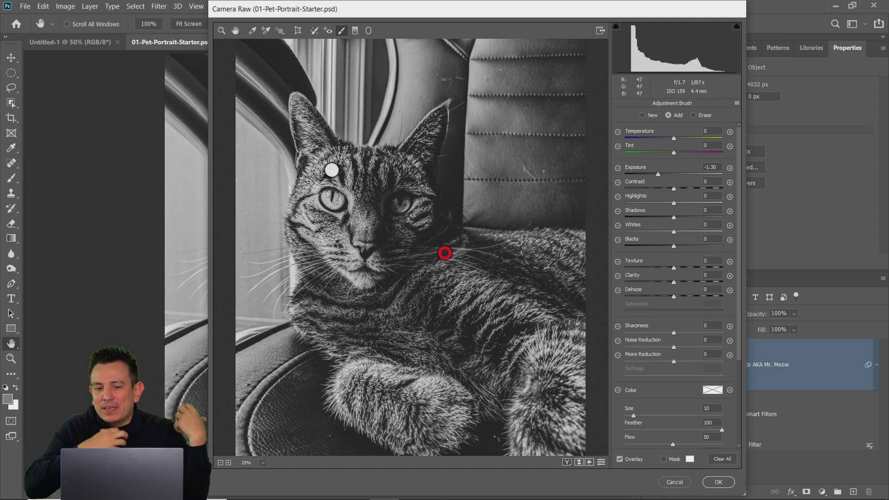
{"action": "left_click", "coordinate": [600, 462]}
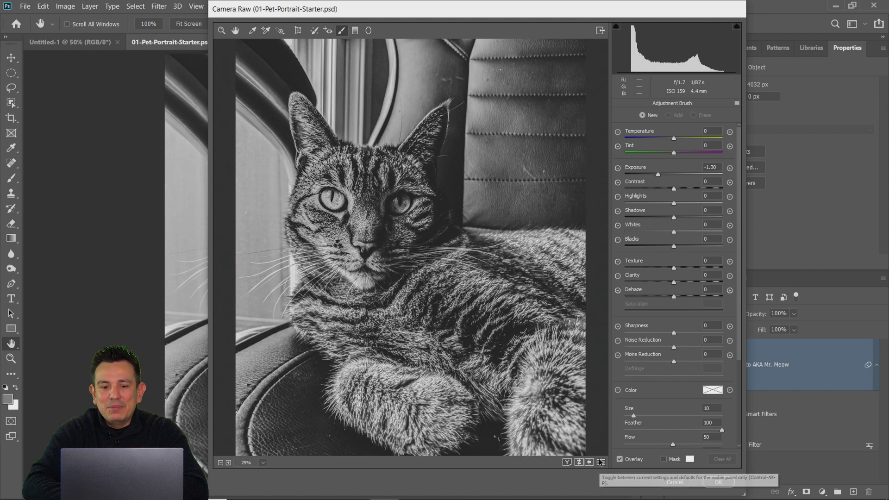
{"action": "left_click", "coordinate": [600, 462]}
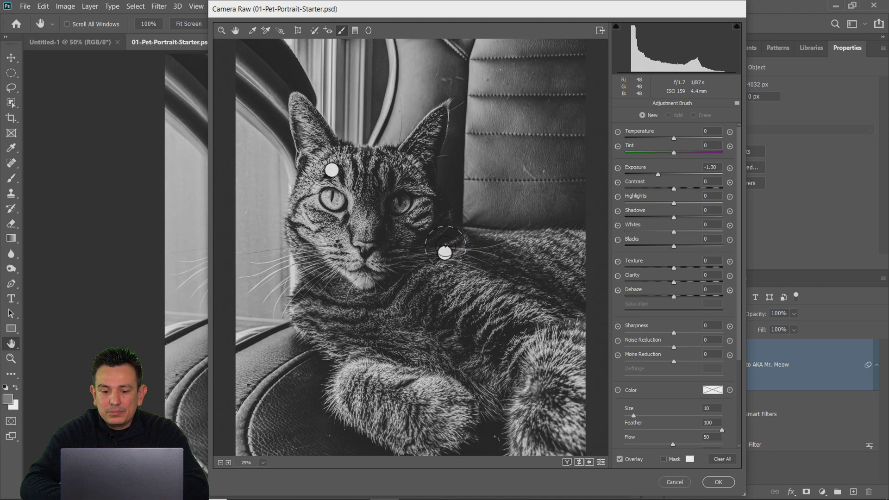
- Soften the cat's burn correction to an Exposure of -1.00 and check the whole photo at a smaller zoom
{"action": "left_click", "coordinate": [442, 253]}
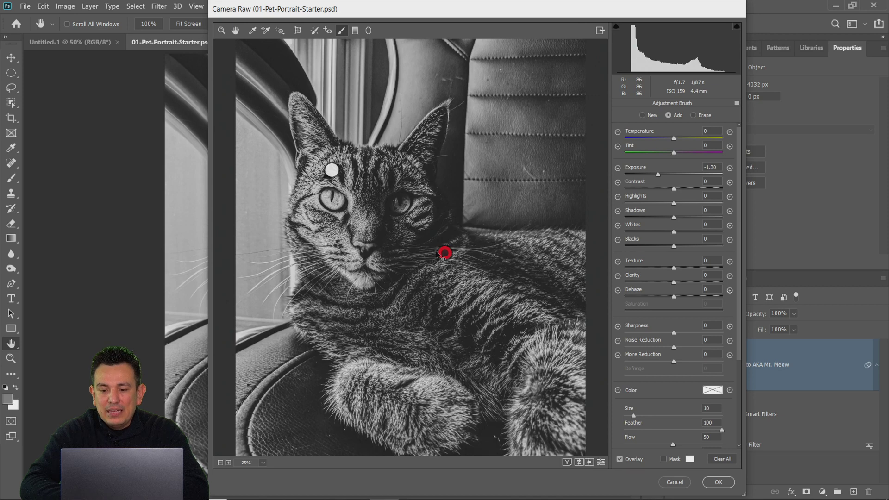
{"action": "left_click_drag", "start_coordinate": [658, 175], "coordinate": [662, 176]}
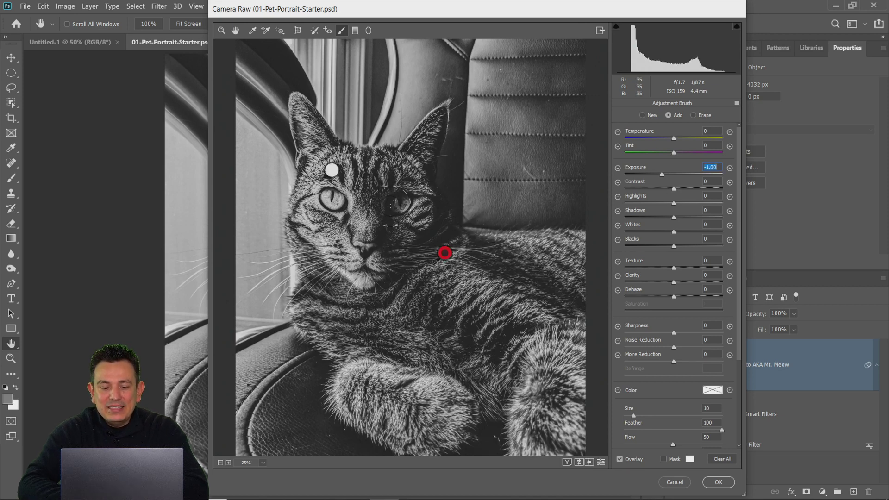
{"action": "left_click", "coordinate": [220, 463]}
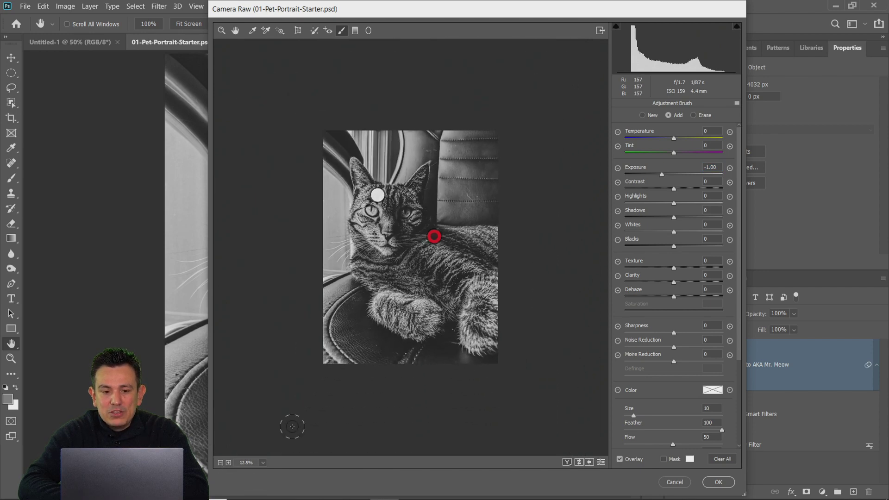
{"action": "left_click", "coordinate": [228, 463]}
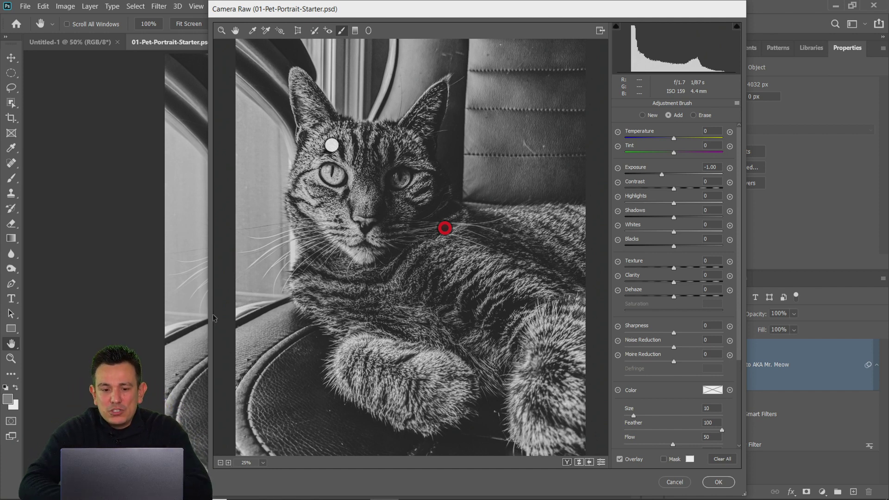
- Create a Radial Filter ellipse centred on the cat's face and reset its local correction settings
{"action": "left_click", "coordinate": [368, 31]}
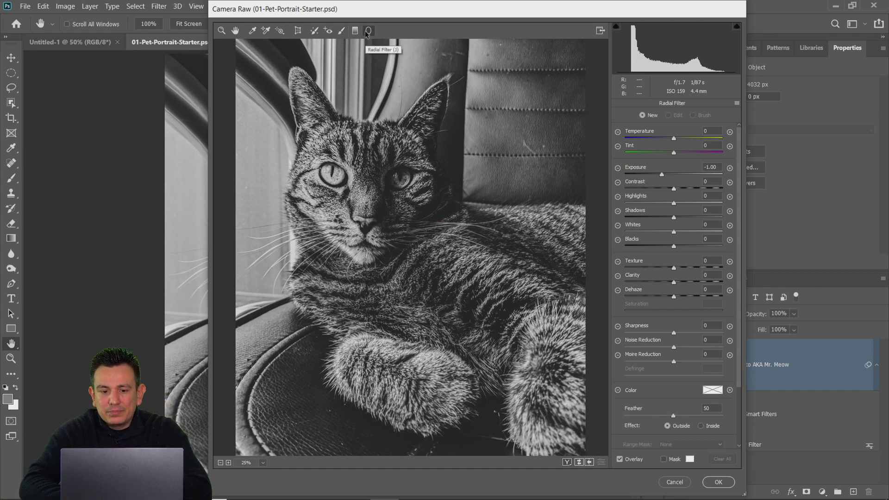
{"action": "left_click_drag", "start_coordinate": [366, 187], "coordinate": [464, 307]}
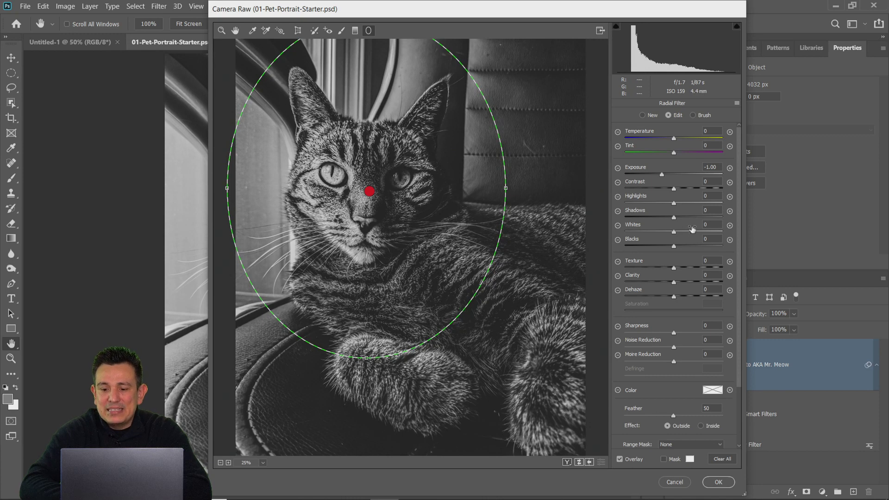
{"action": "left_click", "coordinate": [737, 103]}
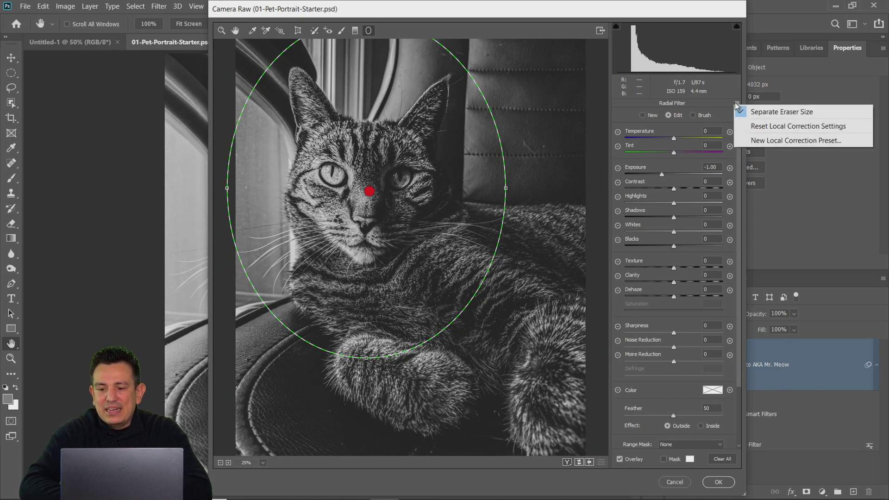
{"action": "left_click", "coordinate": [749, 128]}
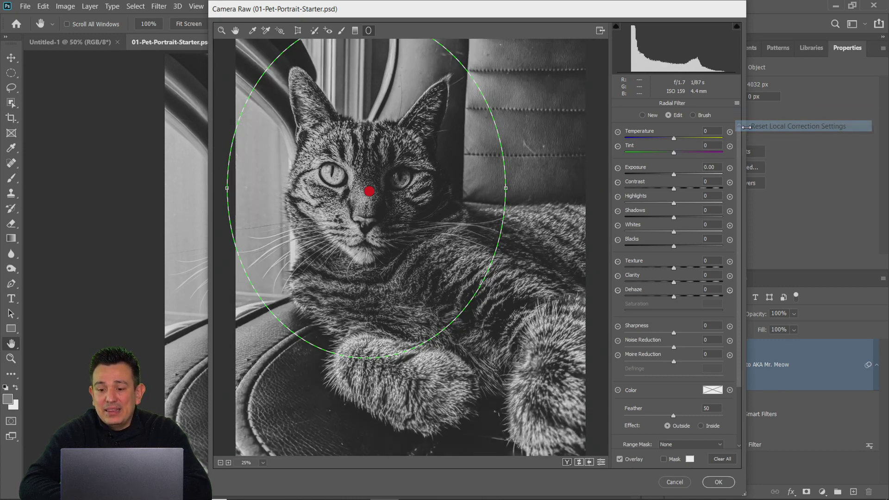
- Set the Radial Filter's Sharpness to -100, preview the effect inside the ellipse and restore it to Outside
{"action": "scroll", "coordinate": [659, 324], "scroll_direction": "down", "scroll_amount": 1}
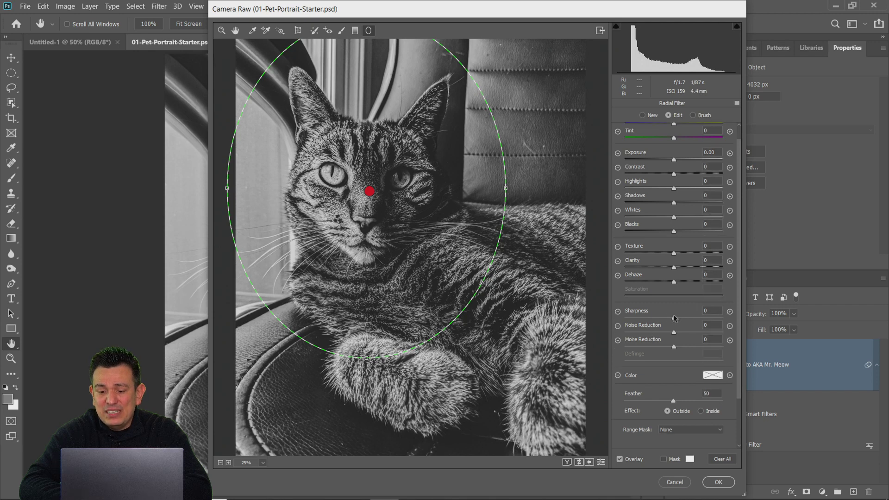
{"action": "left_click_drag", "start_coordinate": [658, 313], "coordinate": [603, 330]}
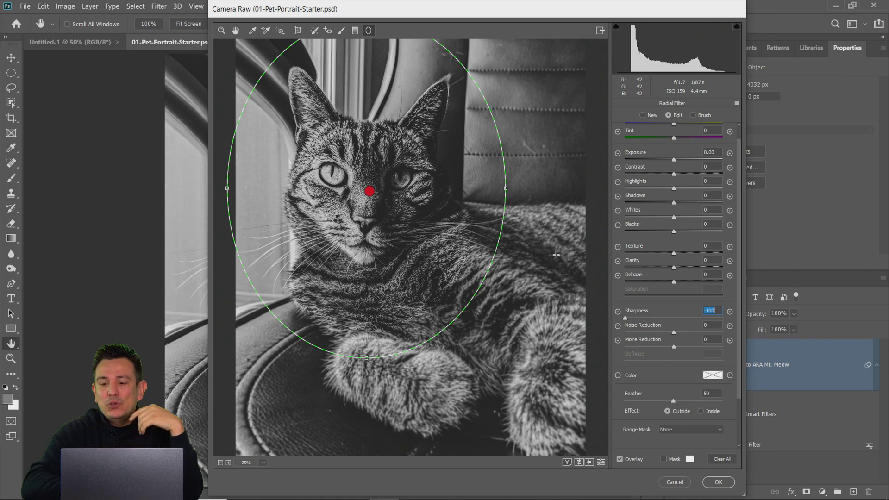
{"action": "left_click", "coordinate": [705, 410]}
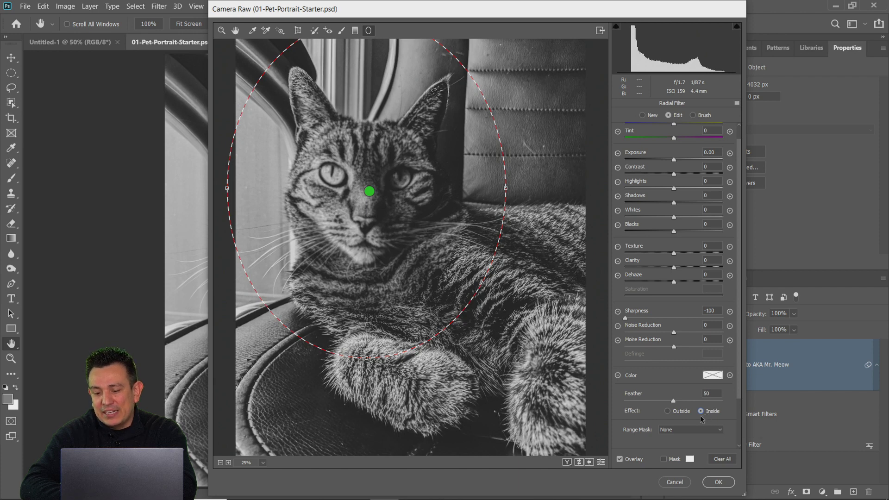
{"action": "left_click", "coordinate": [676, 410]}
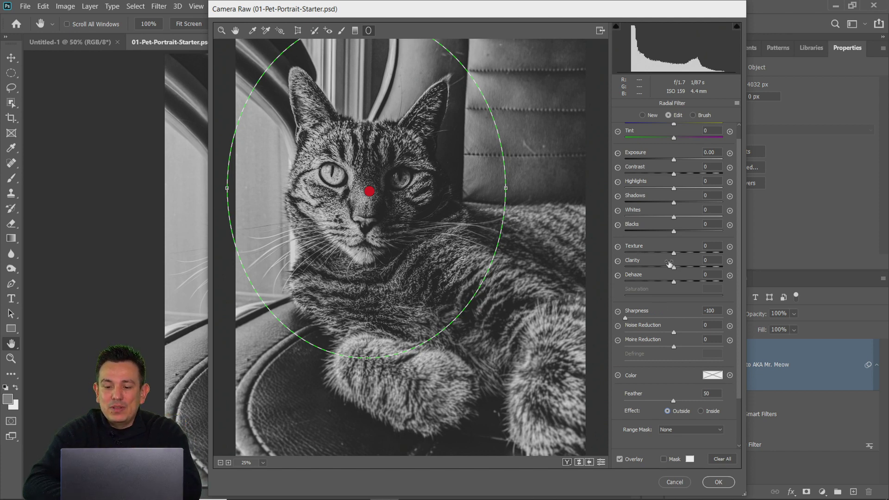
- Set the Radial Filter's Texture to -72 and Exposure to -0.40, and compare the photo with the filter off and on
{"action": "left_click_drag", "start_coordinate": [630, 255], "coordinate": [636, 256]}
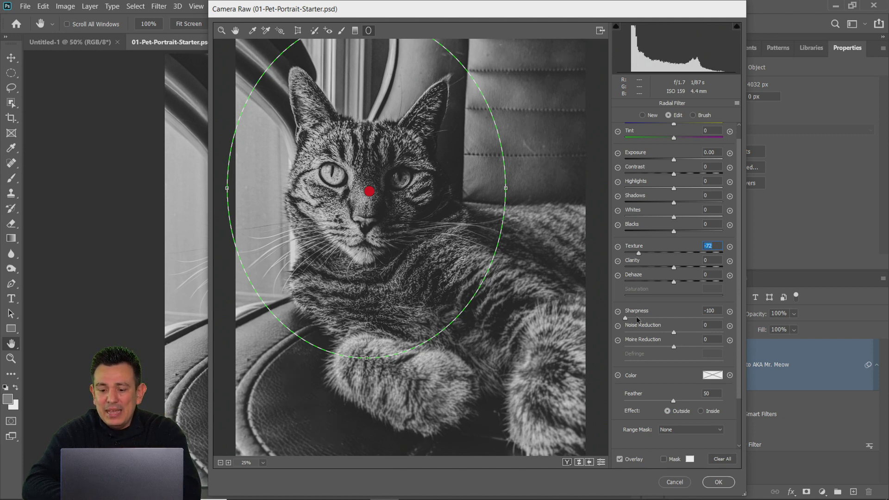
{"action": "left_click_drag", "start_coordinate": [673, 161], "coordinate": [667, 166]}
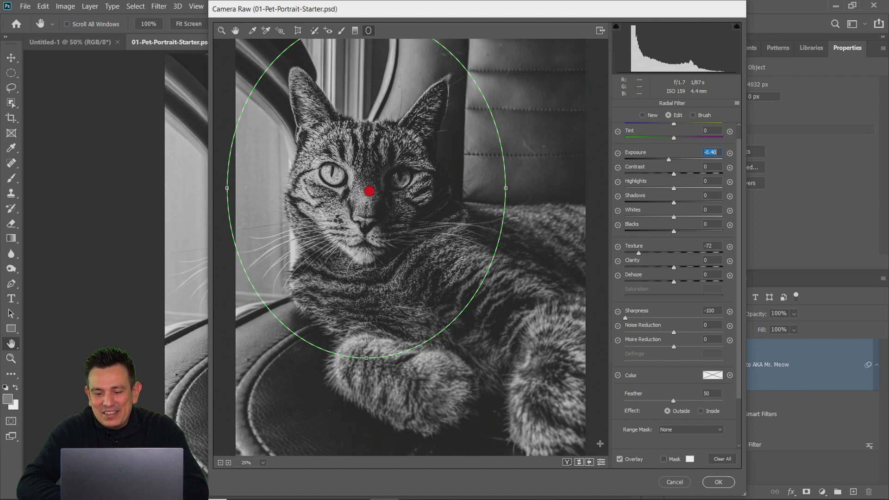
{"action": "left_click", "coordinate": [602, 464]}
{"action": "left_click", "coordinate": [602, 464]}
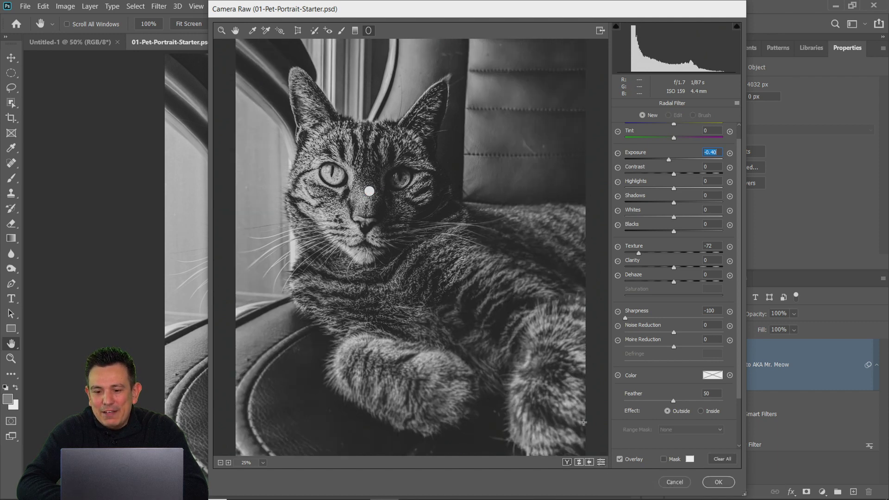
- Set the Detail sharpening Amount to 57, judging the fur and whiskers at 100% zoom
{"action": "left_click", "coordinate": [235, 30]}
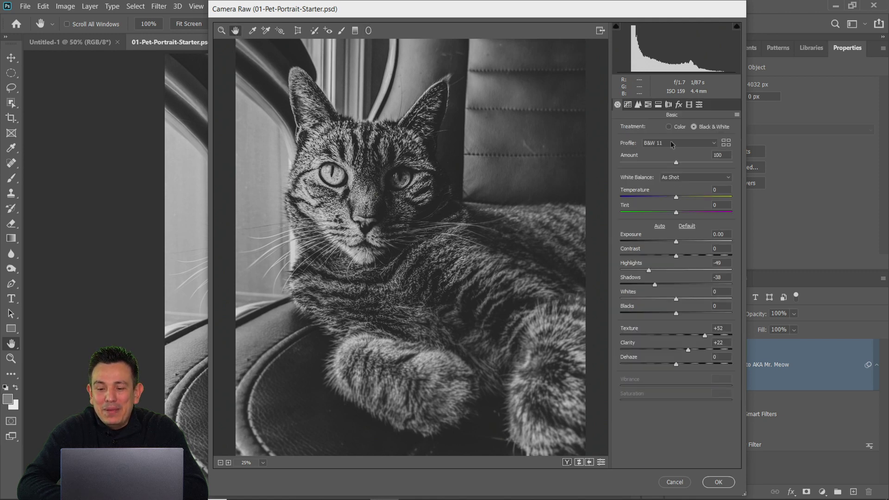
{"action": "left_click", "coordinate": [639, 105]}
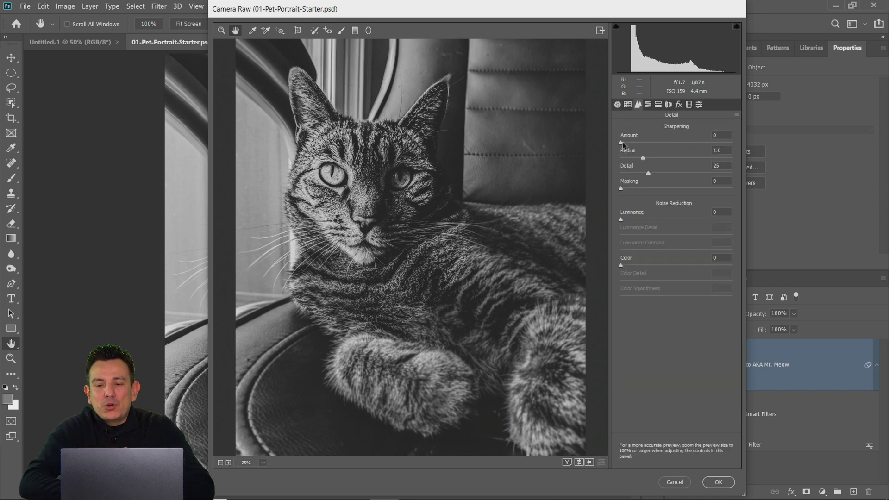
{"action": "left_click_drag", "start_coordinate": [621, 142], "coordinate": [681, 149]}
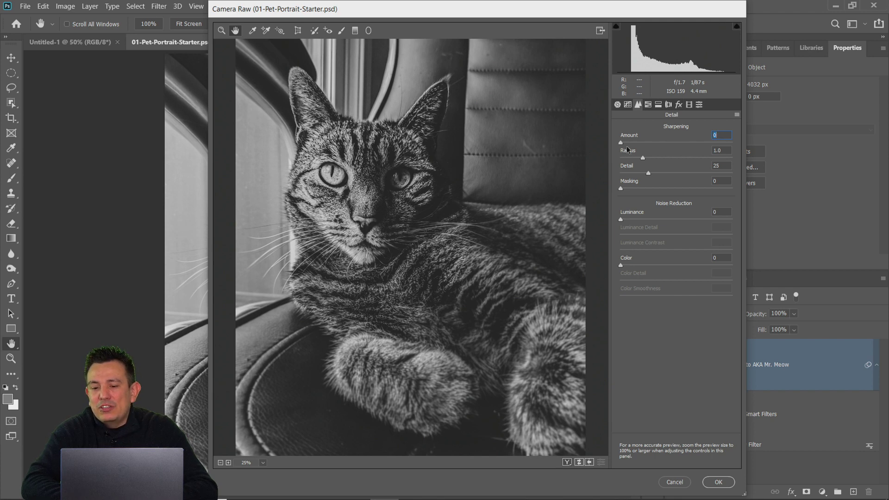
{"action": "left_click_drag", "start_coordinate": [621, 142], "coordinate": [644, 153]}
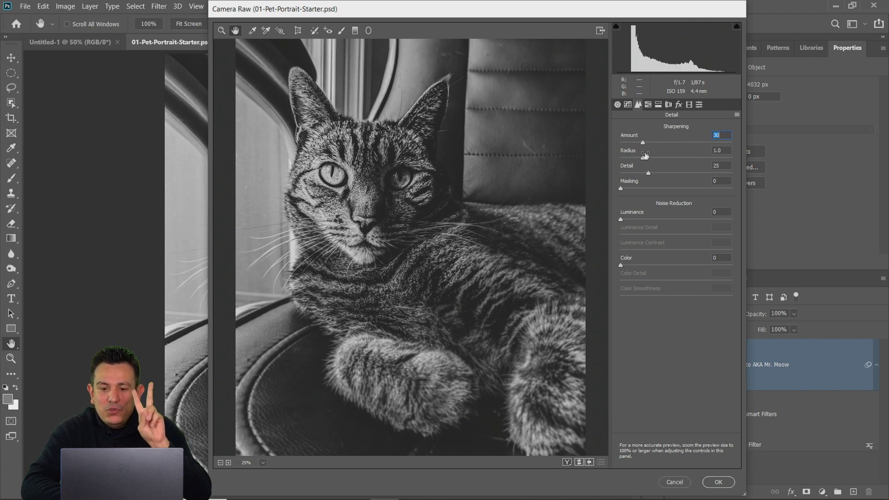
{"action": "left_click", "coordinate": [263, 463]}
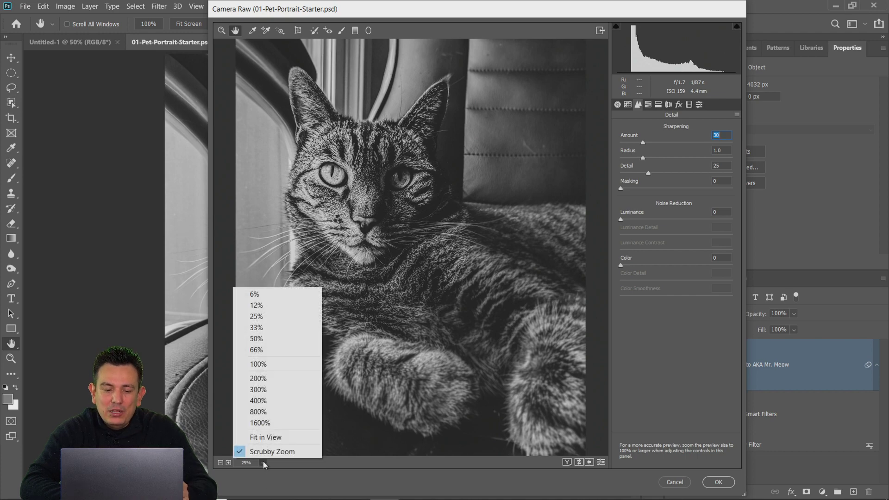
{"action": "left_click", "coordinate": [272, 364]}
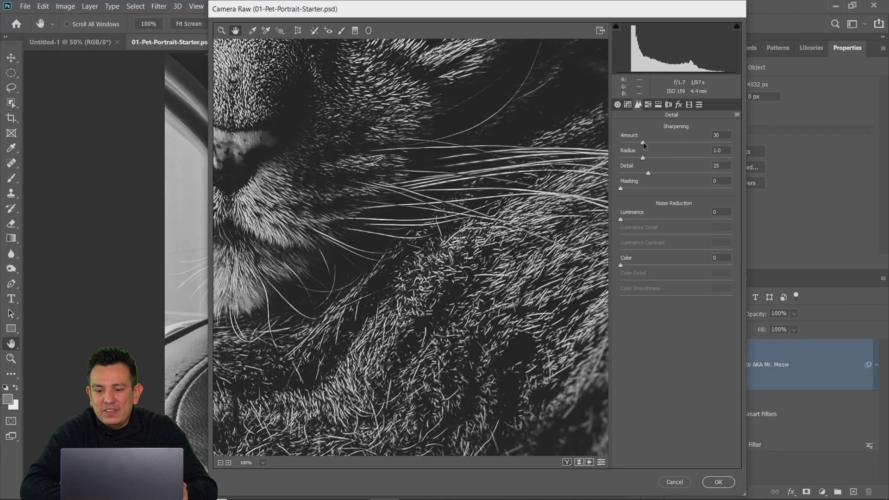
{"action": "left_click_drag", "start_coordinate": [621, 142], "coordinate": [663, 149]}
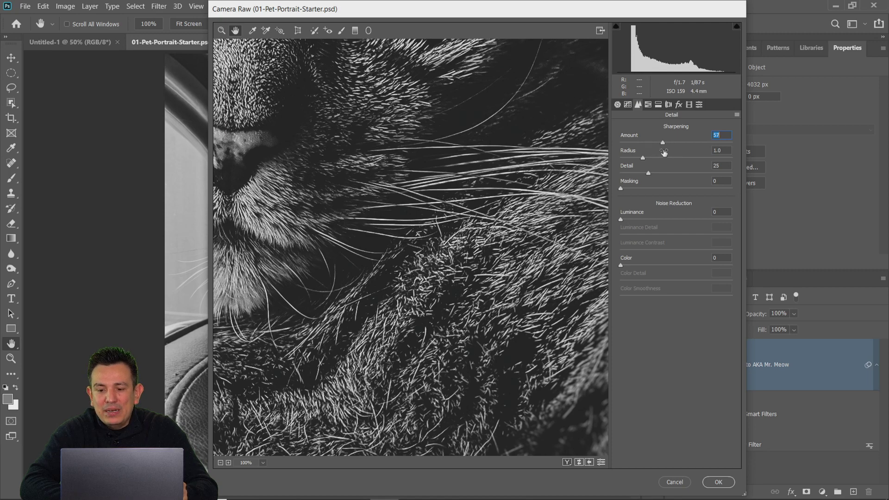
- Fit the whole photo in view and set the sharpening Masking to 88 using the black-and-white mask preview
{"action": "left_click", "coordinate": [260, 463]}
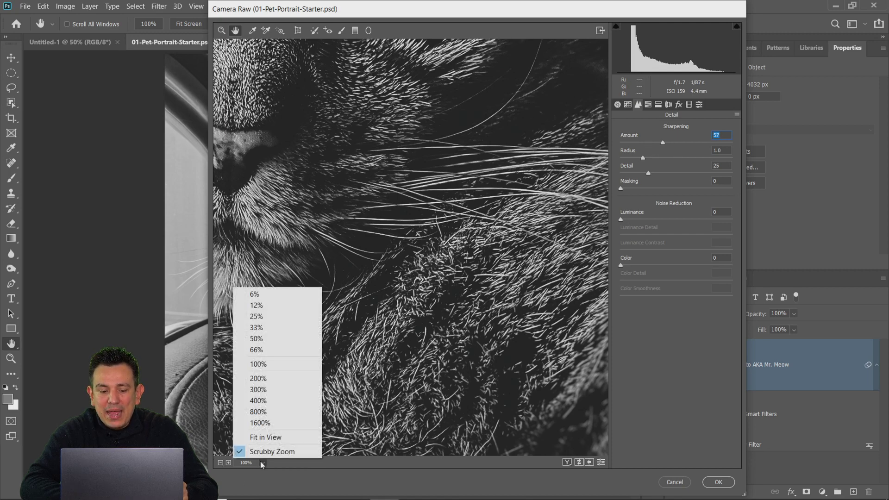
{"action": "left_click", "coordinate": [263, 436]}
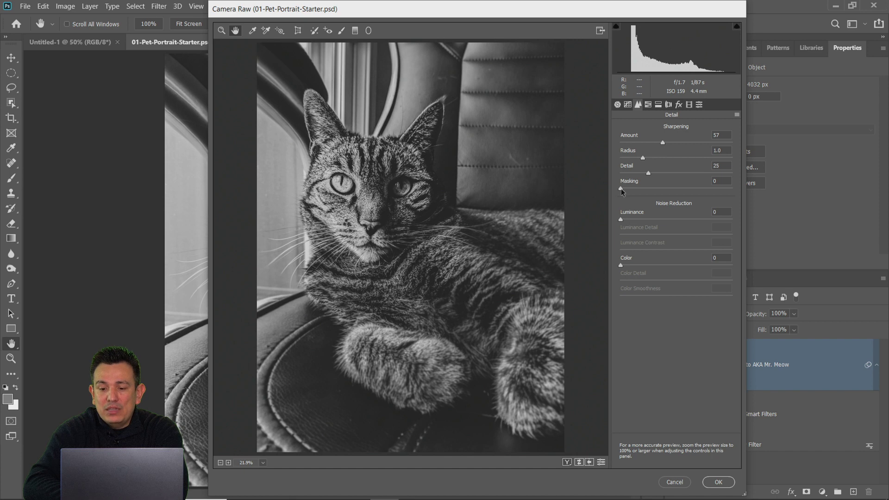
{"action": "mouse_move", "coordinate": [620, 187]}
{"action": "left_mouse_down"}
{"action": "mouse_move", "coordinate": [672, 197]}
{"action": "mouse_move", "coordinate": [627, 199]}
{"action": "mouse_move", "coordinate": [641, 206]}
{"action": "mouse_move", "coordinate": [628, 198]}
{"action": "left_mouse_up"}
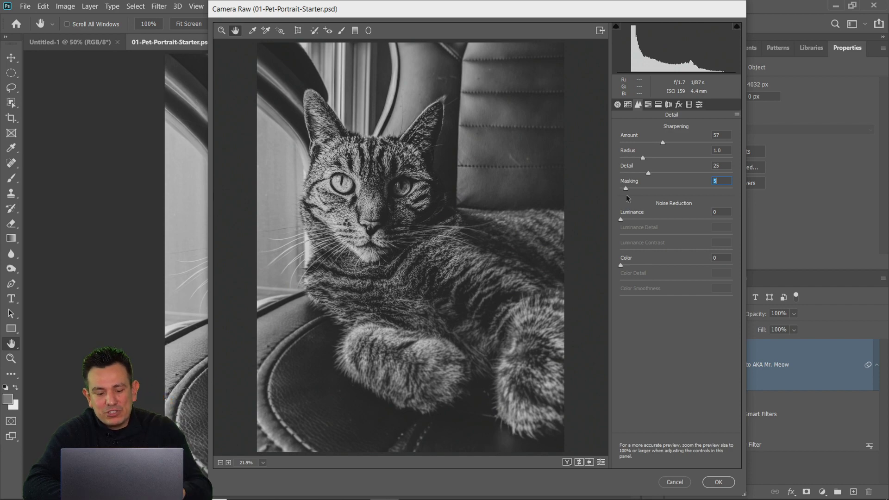
{"action": "key", "text": "alt"}
{"action": "left_click_drag", "start_coordinate": [626, 188], "coordinate": [647, 193]}
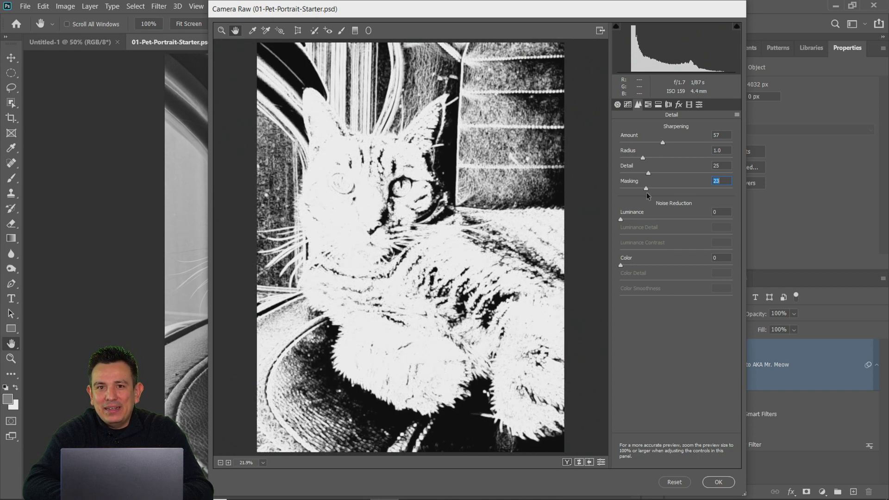
{"action": "left_click_drag", "start_coordinate": [646, 192], "coordinate": [721, 200]}
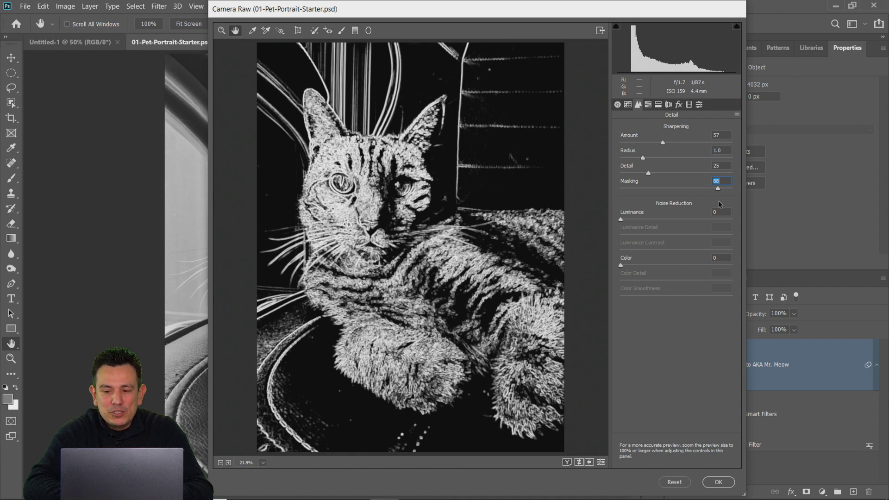
{"action": "key", "text": "alt"}
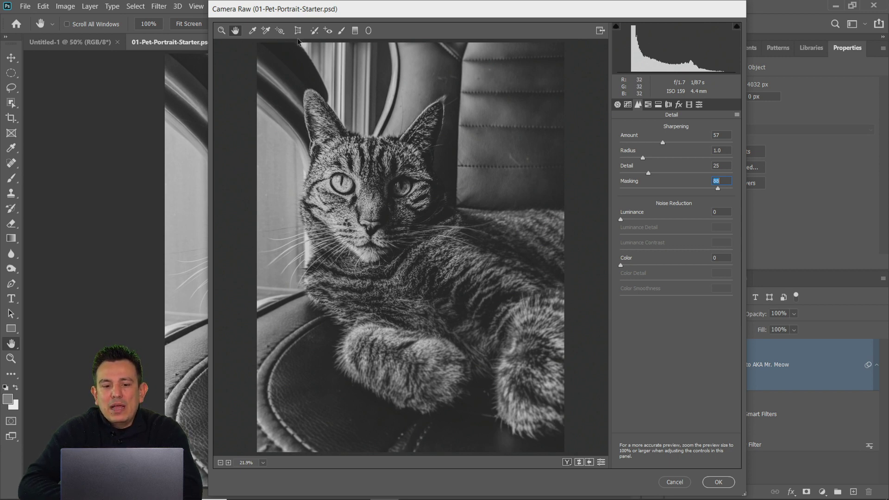
{"action": "left_click", "coordinate": [344, 36]}
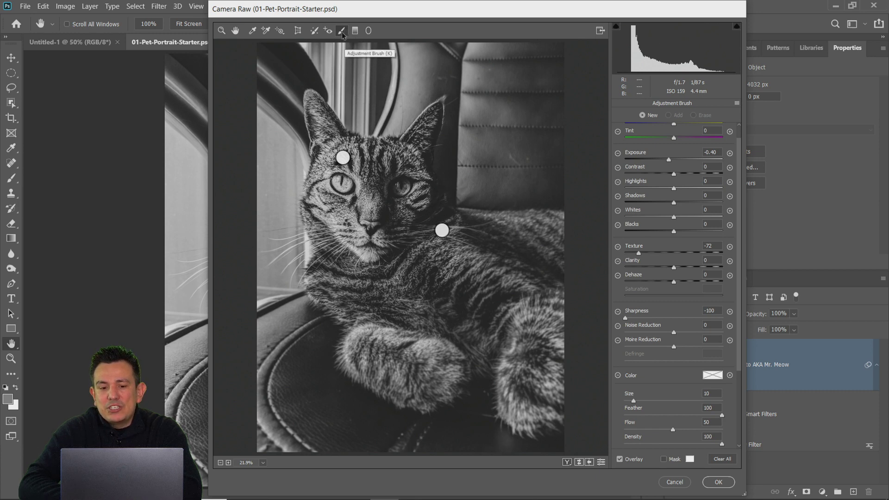
{"action": "left_click", "coordinate": [236, 32]}
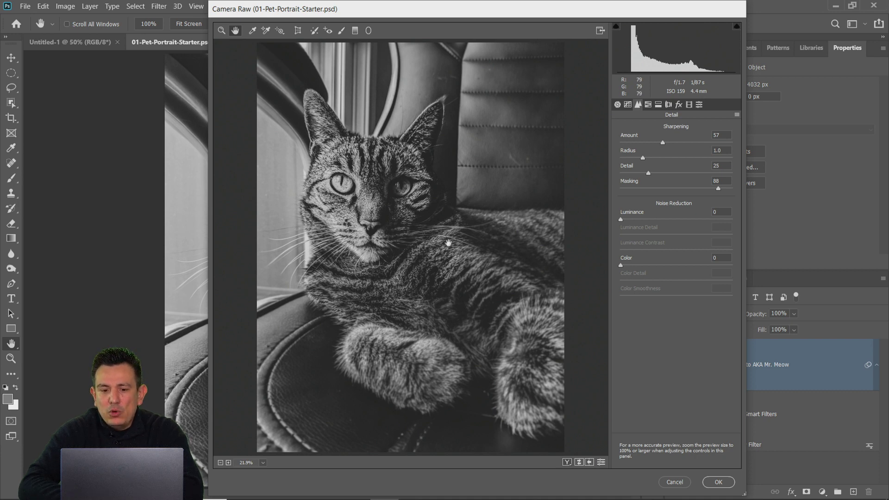
- Add film grain with an Amount of 12 in the Effects settings and check it at 25% zoom
{"action": "left_click", "coordinate": [678, 106]}
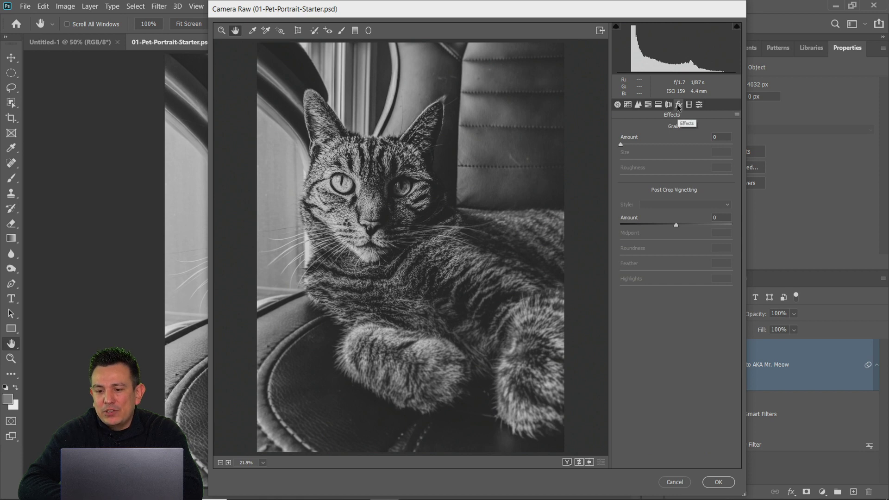
{"action": "left_click", "coordinate": [622, 143]}
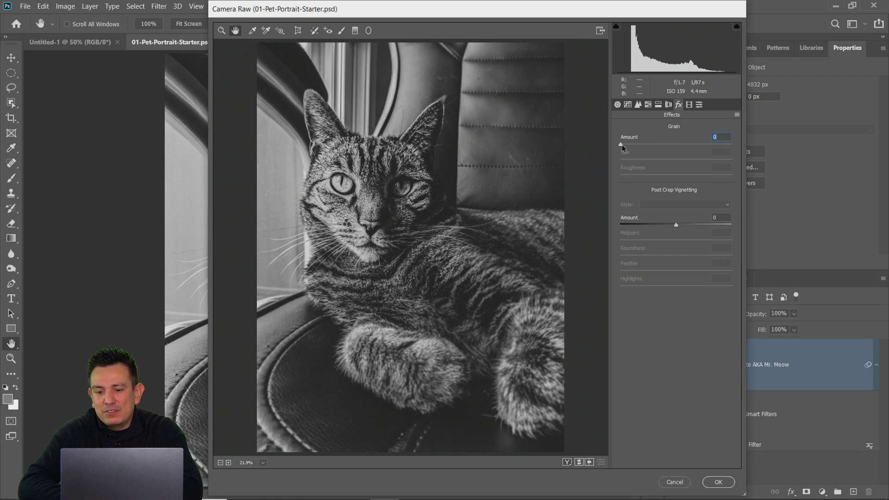
{"action": "left_click_drag", "start_coordinate": [620, 144], "coordinate": [623, 146]}
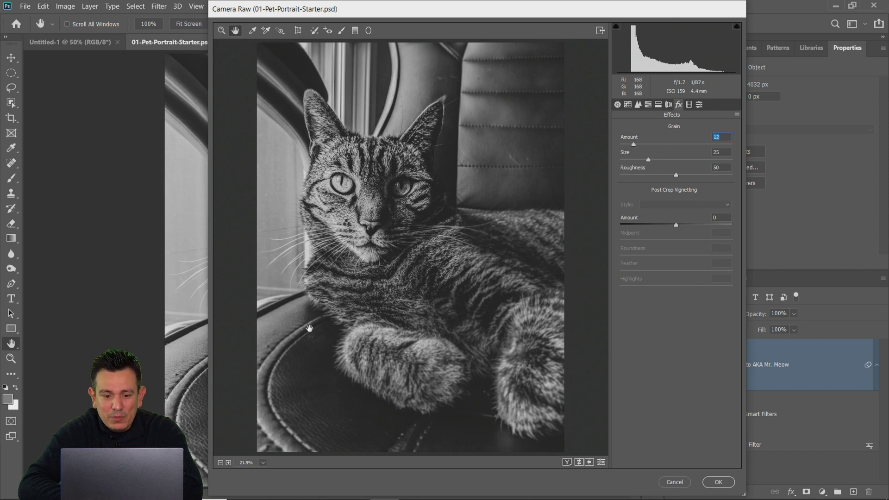
{"action": "left_click", "coordinate": [228, 463]}
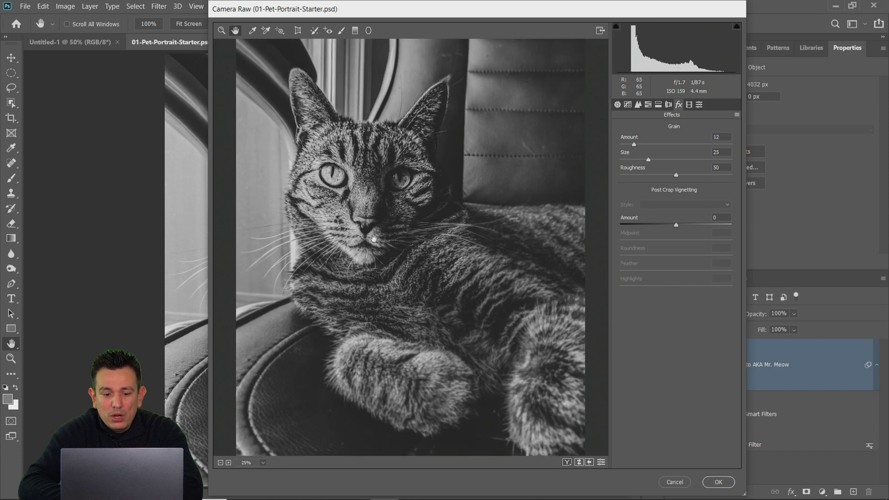
- Add a post-crop vignette with Amount -38 and Highlights 68, and apply the Camera Raw filter to the smart object
{"action": "left_click_drag", "start_coordinate": [669, 228], "coordinate": [590, 233]}
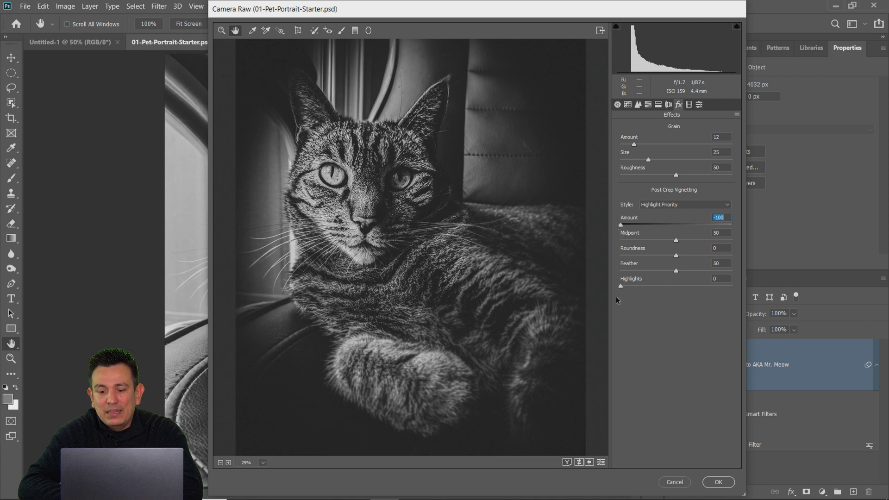
{"action": "left_click_drag", "start_coordinate": [619, 282], "coordinate": [696, 281]}
{"action": "left_click_drag", "start_coordinate": [639, 224], "coordinate": [654, 227]}
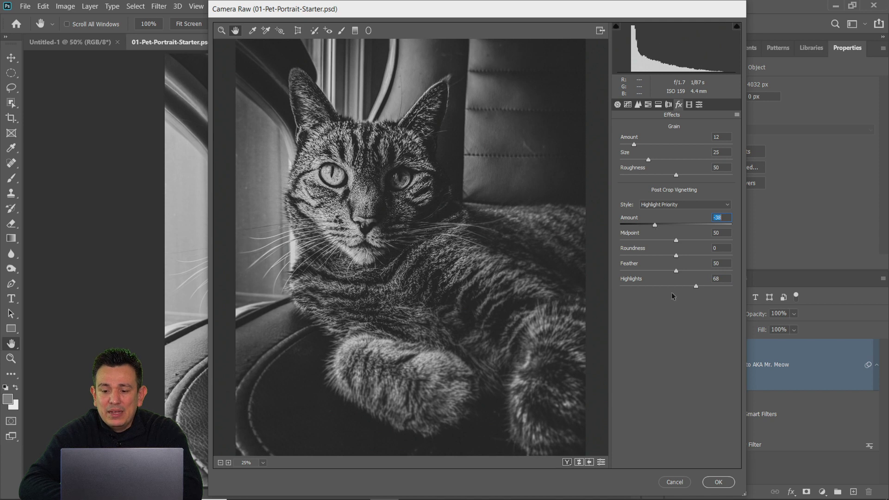
{"action": "left_click", "coordinate": [718, 482]}
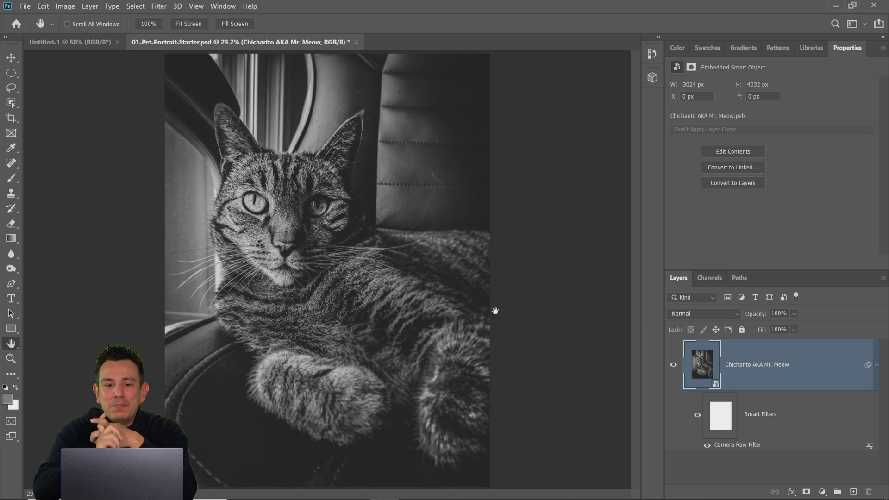
- Switch to Chrome and review the Behance Photoshop challenge page's instructions and list of challenges
{"action": "left_click", "coordinate": [832, 5]}
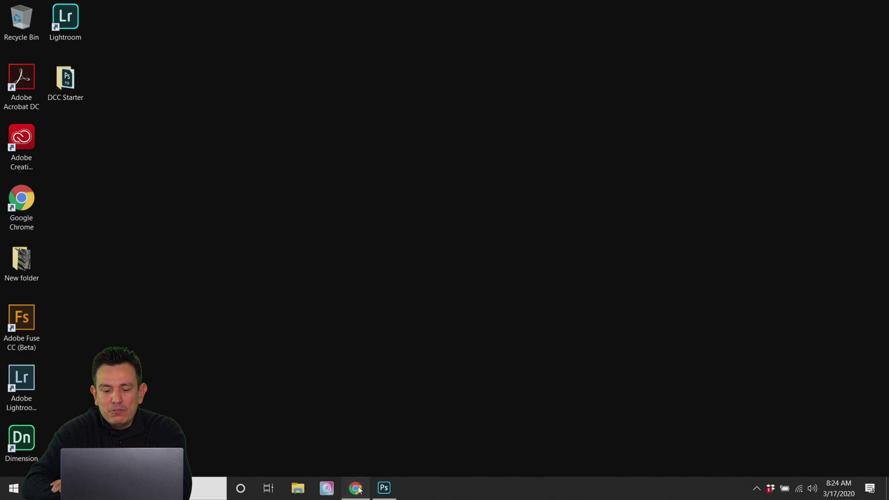
{"action": "left_click", "coordinate": [356, 488]}
{"action": "scroll", "coordinate": [246, 203], "scroll_direction": "up", "scroll_amount": 10}
{"action": "scroll", "coordinate": [247, 204], "scroll_direction": "up", "scroll_amount": 3}
{"action": "scroll", "coordinate": [247, 205], "scroll_direction": "down", "scroll_amount": 10}
{"action": "scroll", "coordinate": [247, 204], "scroll_direction": "up", "scroll_amount": 2}
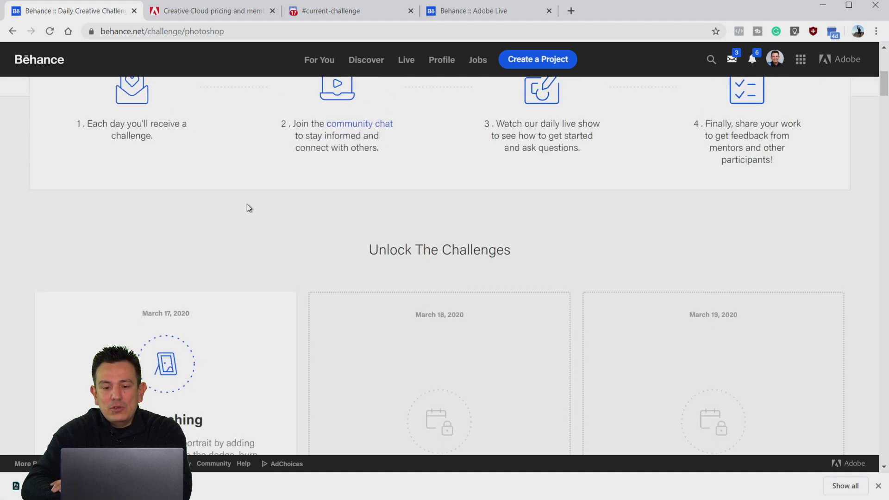
{"action": "scroll", "coordinate": [246, 208], "scroll_direction": "up", "scroll_amount": 2}
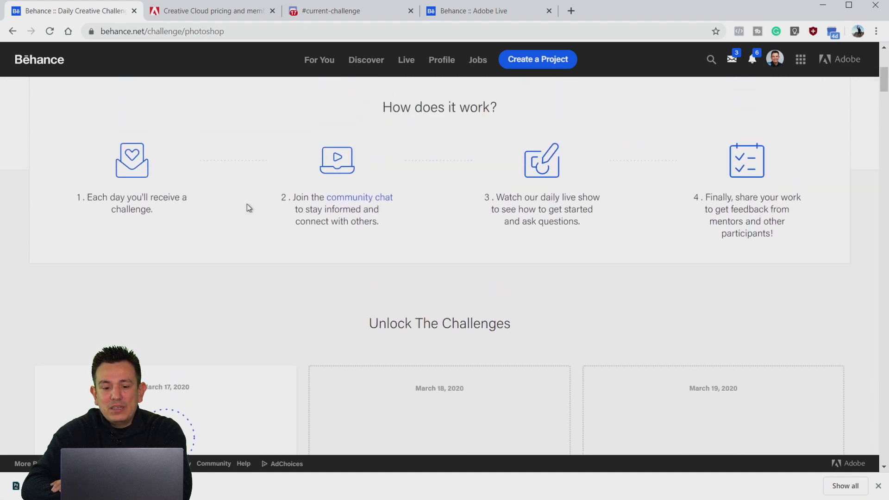
- Look through the posts in the Adobe Photoshop Discord's current-challenge channel
{"action": "left_click", "coordinate": [351, 3]}
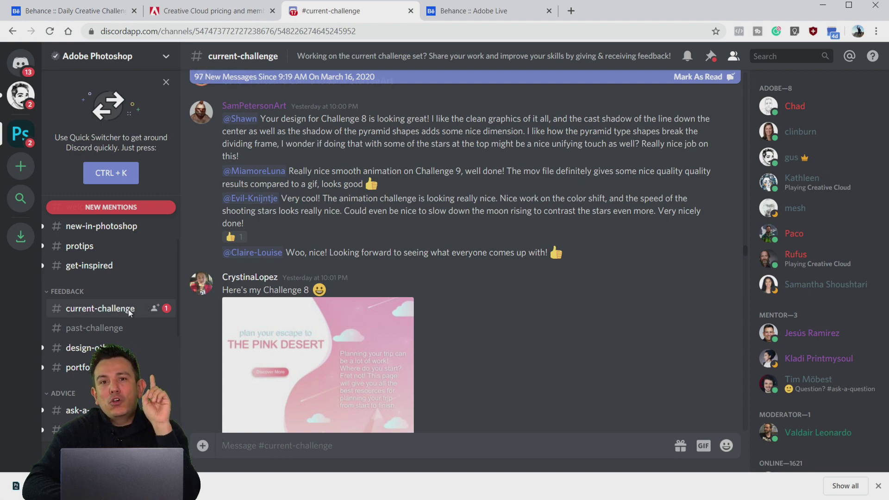
{"action": "scroll", "coordinate": [289, 315], "scroll_direction": "down", "scroll_amount": 1}
{"action": "scroll", "coordinate": [289, 316], "scroll_direction": "down", "scroll_amount": 10}
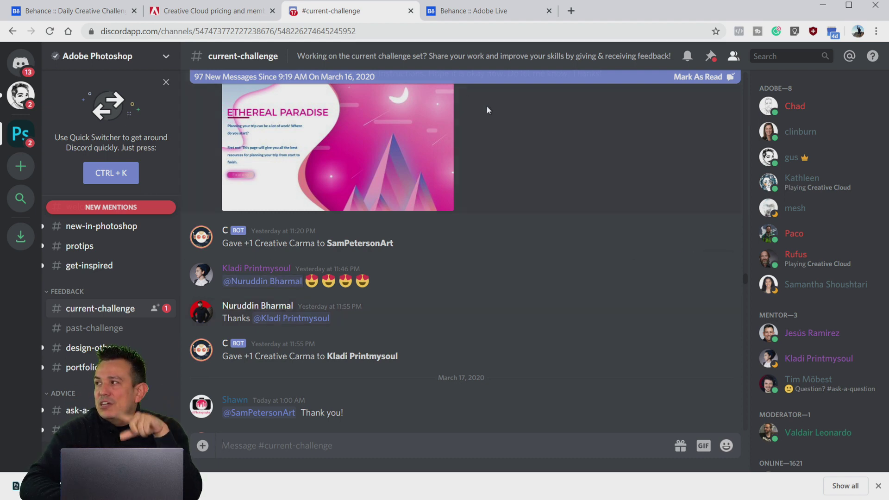
- Look over the Adobe Live page for the Portrait Painting 101 stream and return to the Behance Photoshop challenge page
{"action": "left_click", "coordinate": [483, 13]}
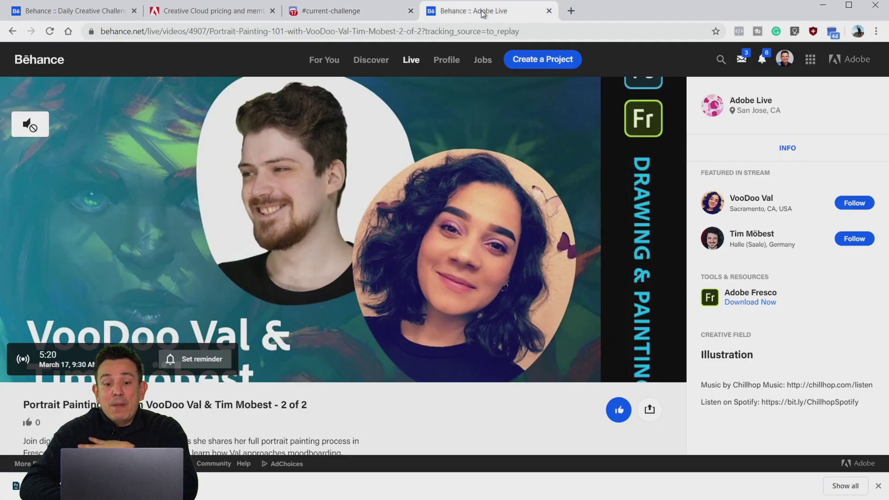
{"action": "scroll", "coordinate": [370, 262], "scroll_direction": "down", "scroll_amount": 4}
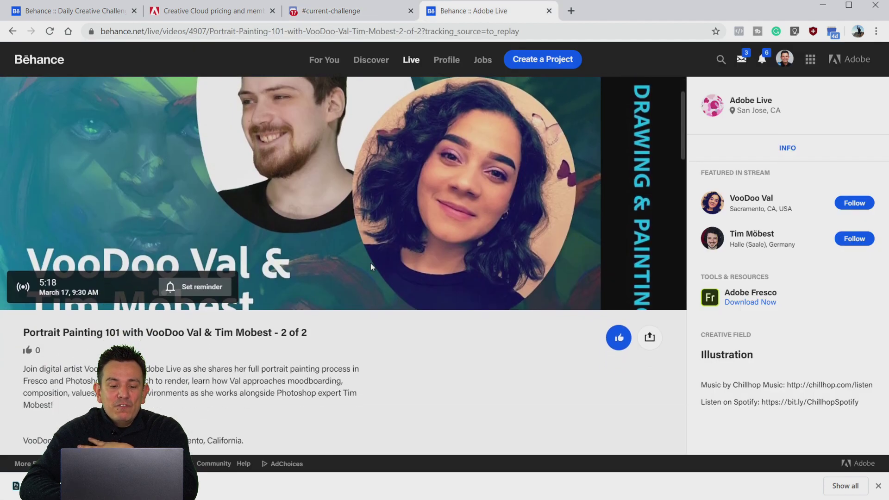
{"action": "scroll", "coordinate": [370, 263], "scroll_direction": "down", "scroll_amount": 1}
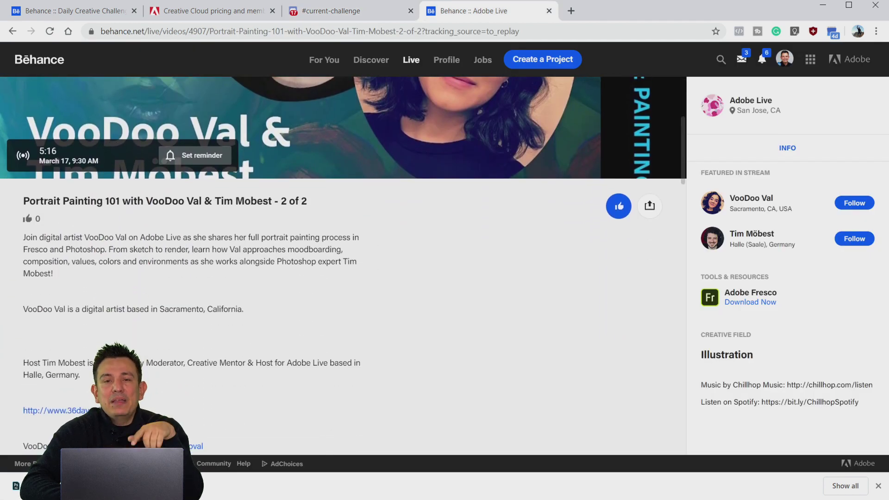
{"action": "scroll", "coordinate": [342, 269], "scroll_direction": "down", "scroll_amount": 1}
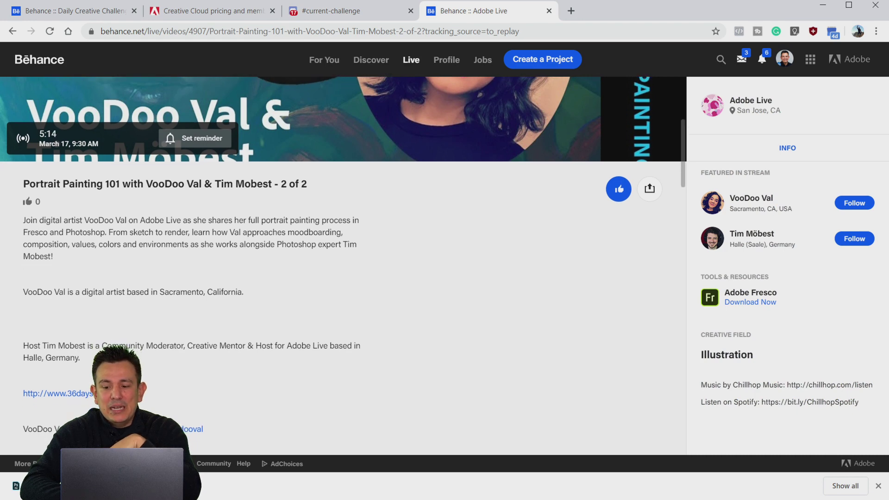
{"action": "scroll", "coordinate": [343, 269], "scroll_direction": "up", "scroll_amount": 3}
{"action": "scroll", "coordinate": [343, 268], "scroll_direction": "up", "scroll_amount": 3}
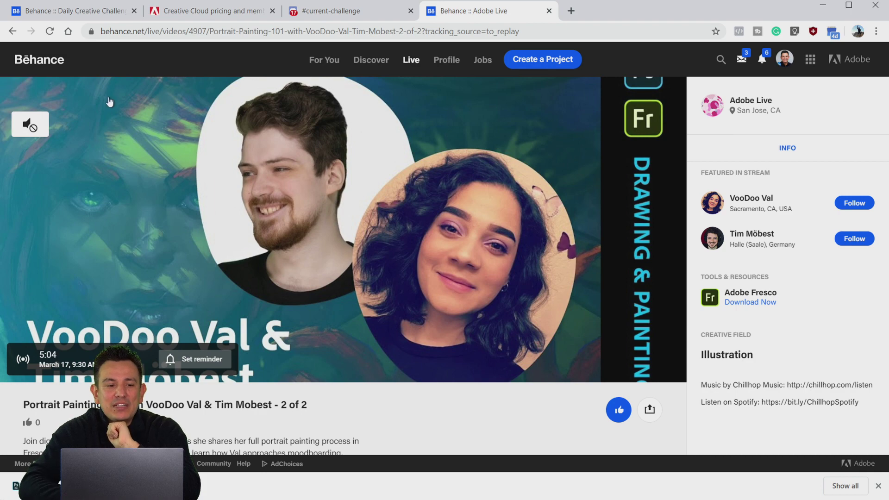
{"action": "left_click", "coordinate": [115, 10]}
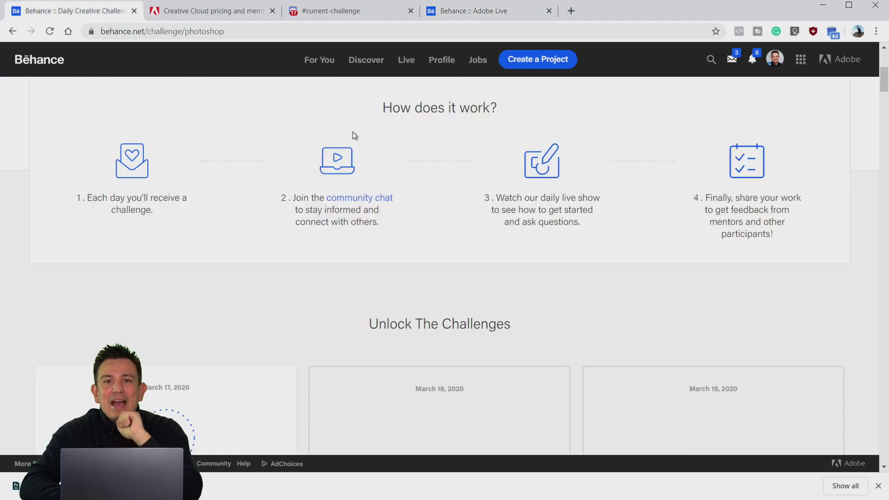